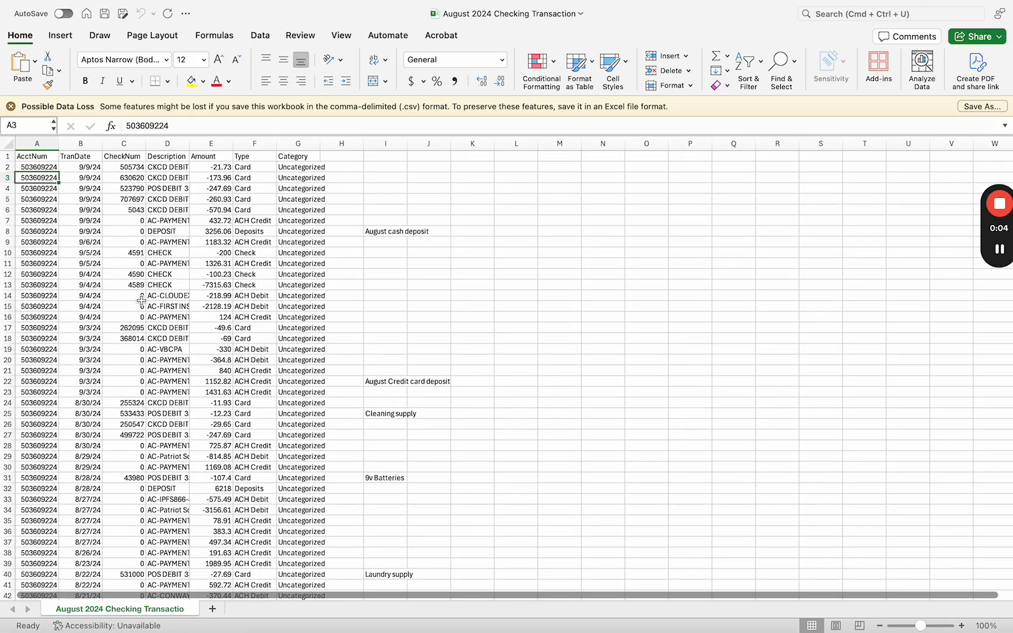
Delete the September transaction rows 2–23
{"action": "left_click", "coordinate": [141, 300]}
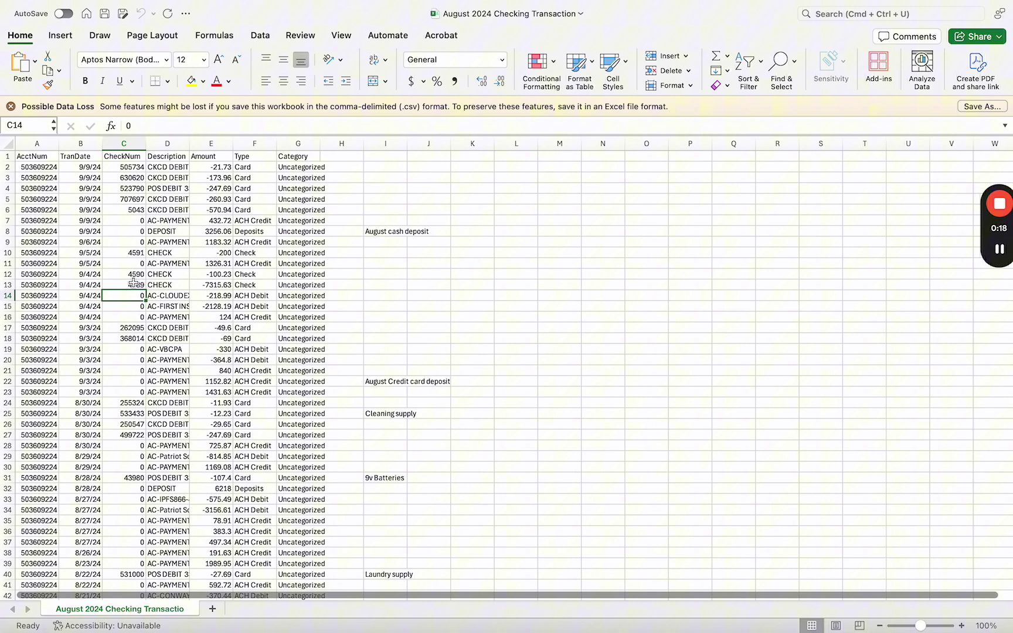
{"action": "left_click", "coordinate": [7, 391]}
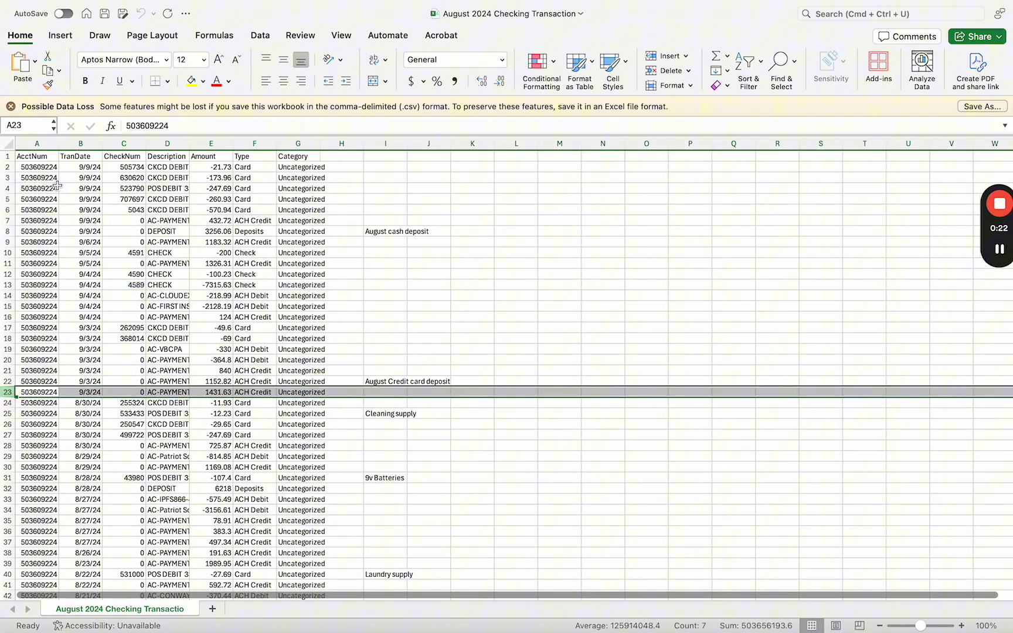
{"action": "left_click", "coordinate": [8, 167], "text": "shift"}
{"action": "right_click", "coordinate": [9, 170]}
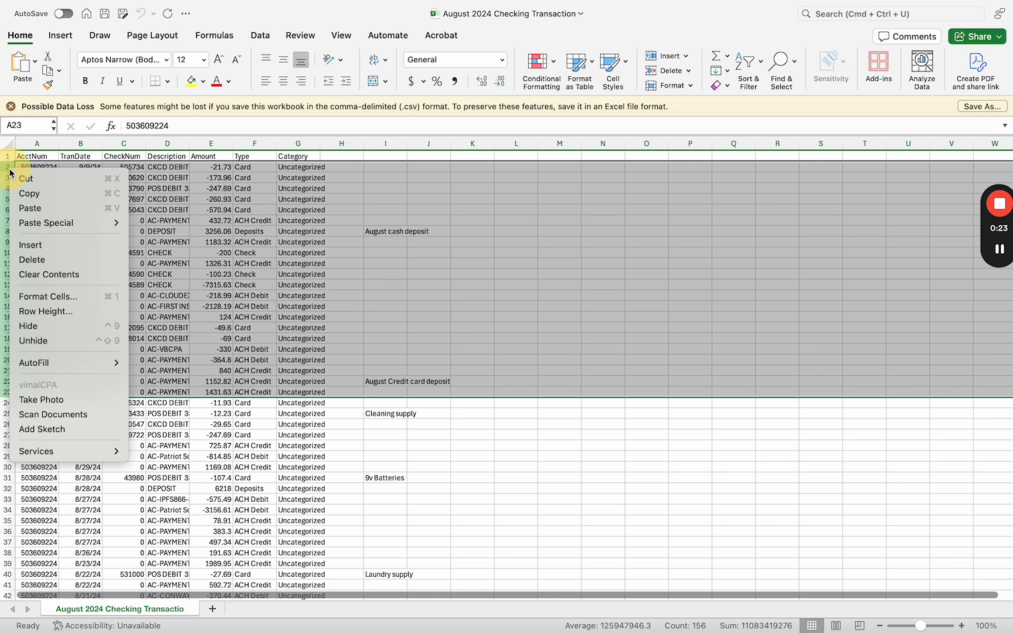
{"action": "left_click", "coordinate": [32, 260]}
{"action": "left_click", "coordinate": [165, 232]}
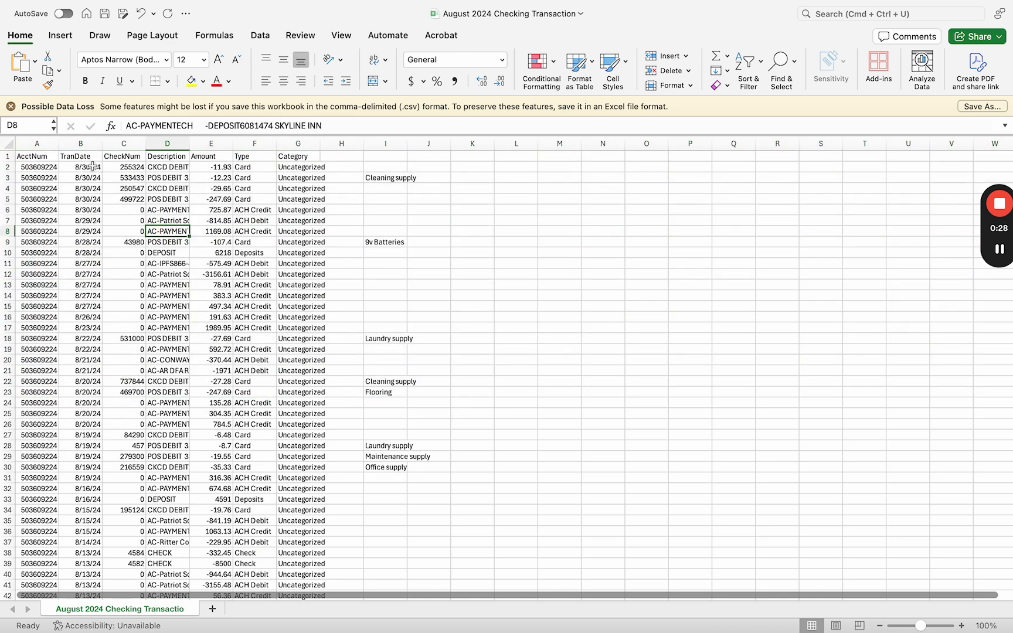
Delete the AcctNum column so the data starts with TranDate
{"action": "left_click", "coordinate": [42, 143]}
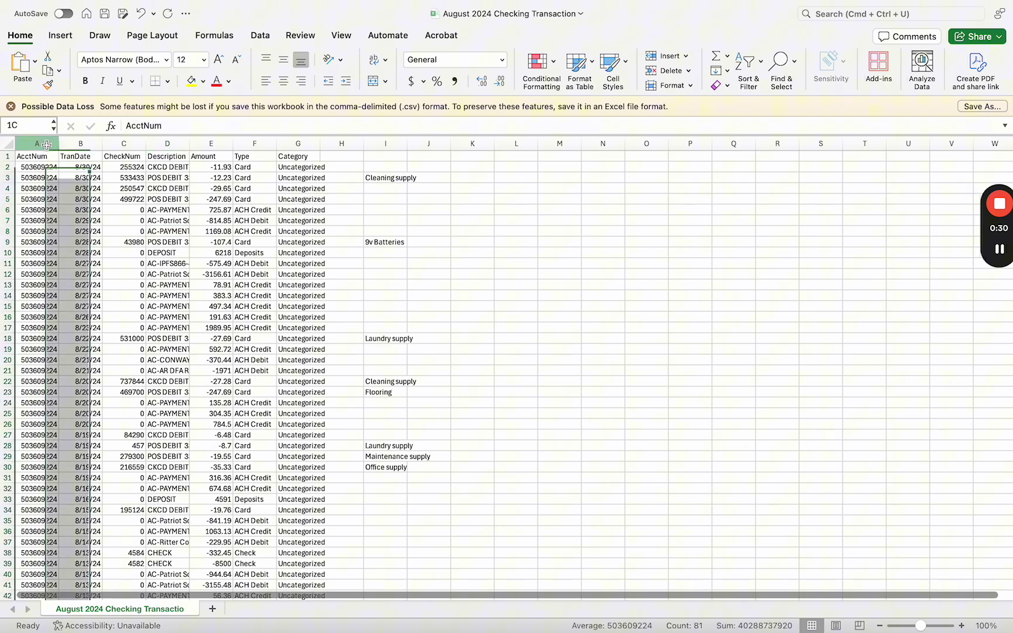
{"action": "right_click", "coordinate": [42, 144]}
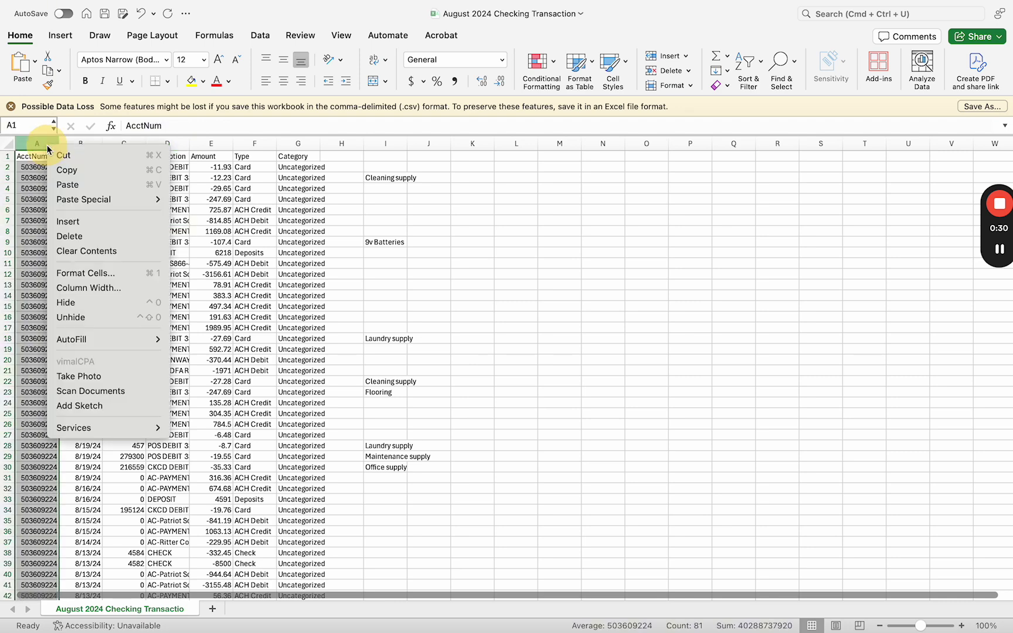
{"action": "left_click", "coordinate": [76, 237]}
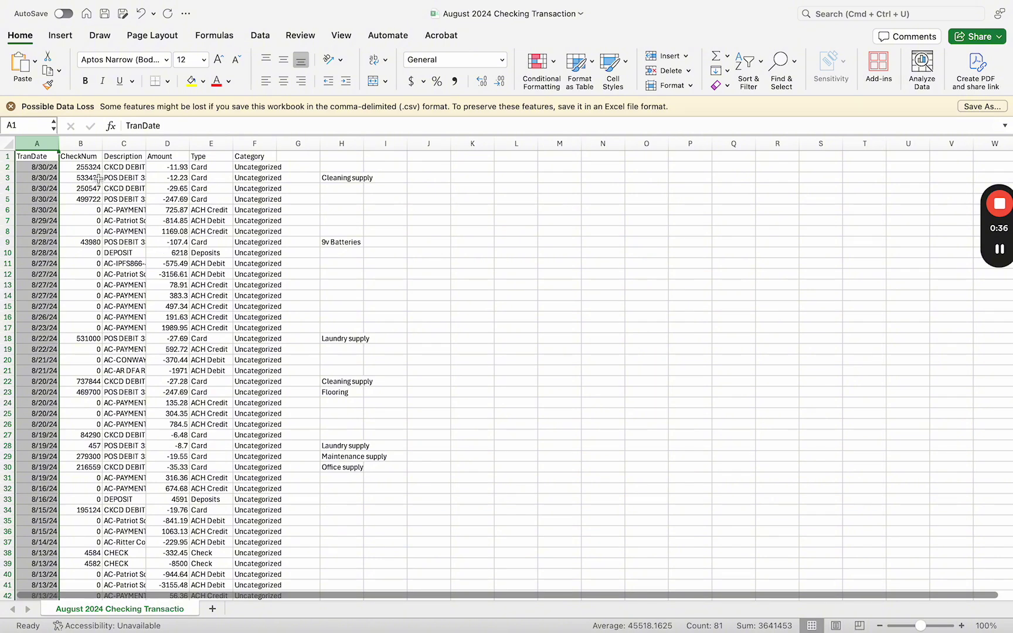
Rename the TranDate and CheckNum headers to Date and Reference
{"action": "left_click", "coordinate": [42, 155]}
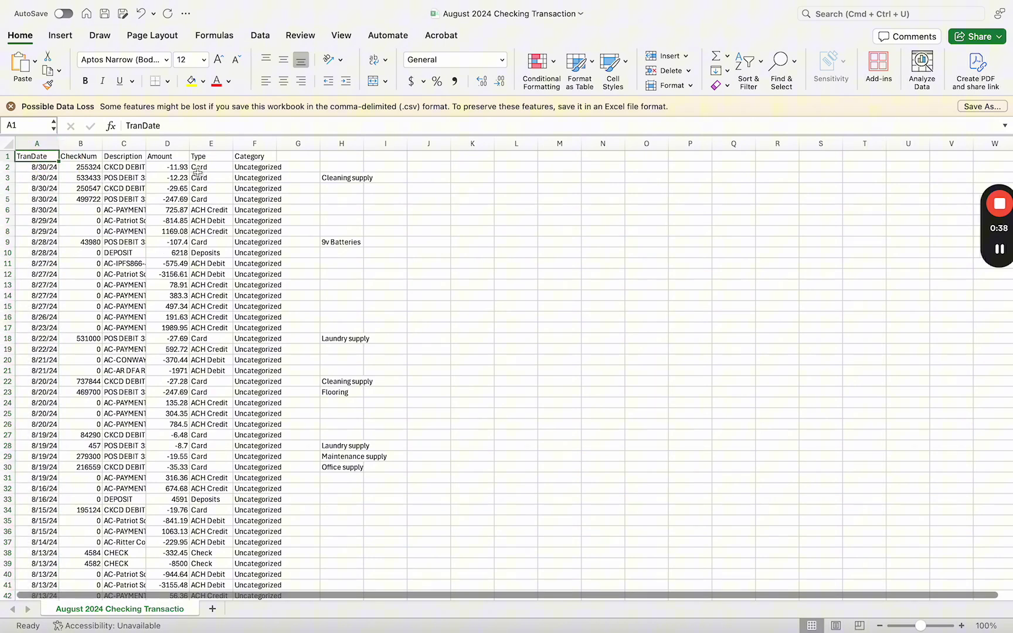
{"action": "type", "text": "Da"}
{"action": "key", "text": "Tab"}
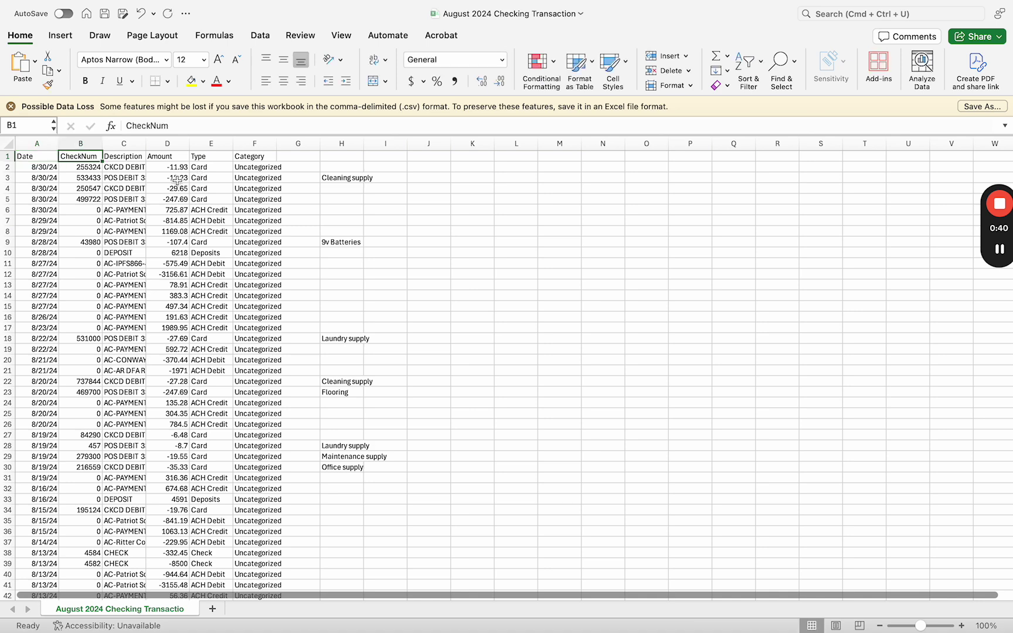
{"action": "right_click", "coordinate": [74, 143]}
{"action": "left_click", "coordinate": [134, 221]}
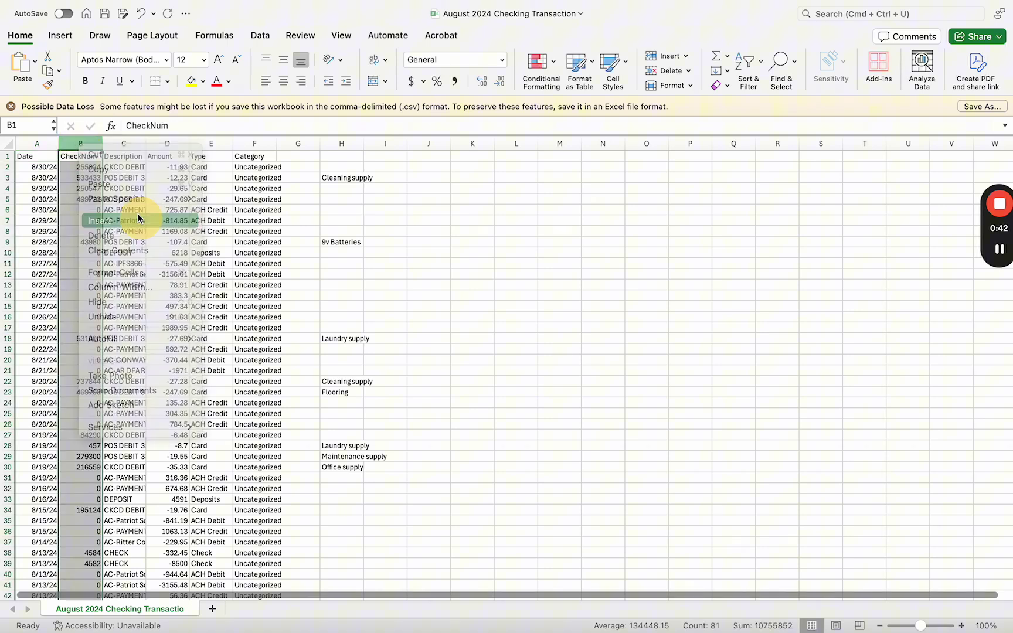
{"action": "left_click", "coordinate": [84, 170]}
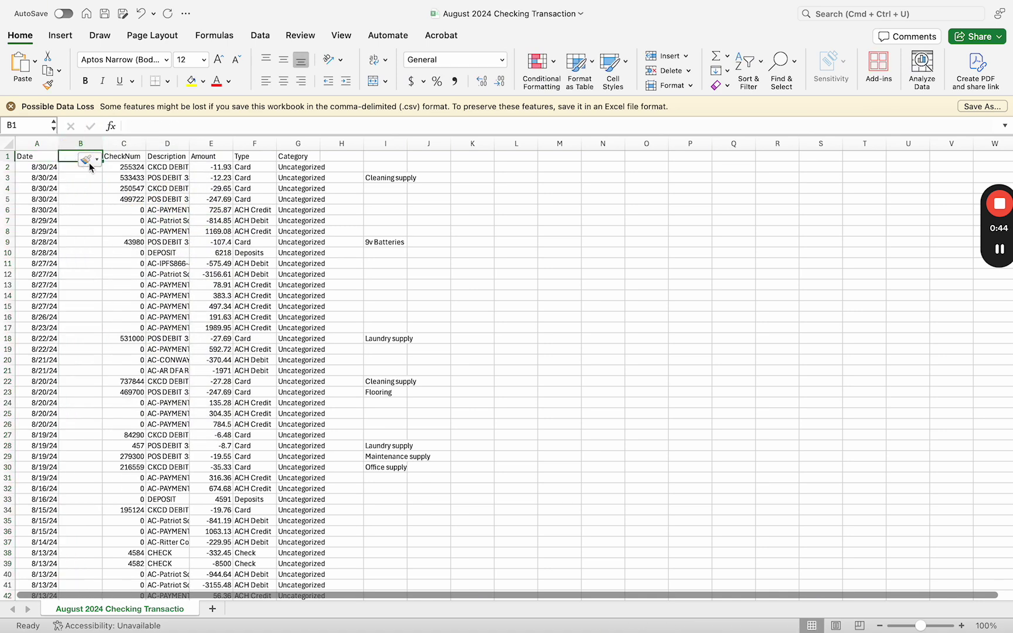
{"action": "key", "text": "super+z"}
{"action": "left_click", "coordinate": [82, 156]}
{"action": "type", "text": "Refere"}
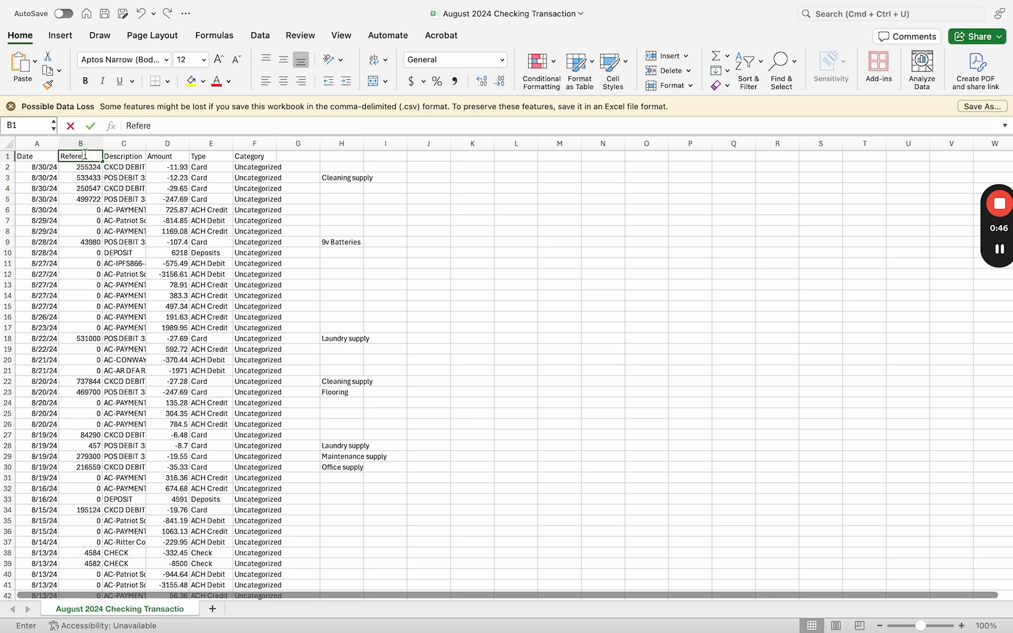
{"action": "key", "text": "BackSpace"}
{"action": "type", "text": "ence"}
{"action": "left_click", "coordinate": [120, 156]}
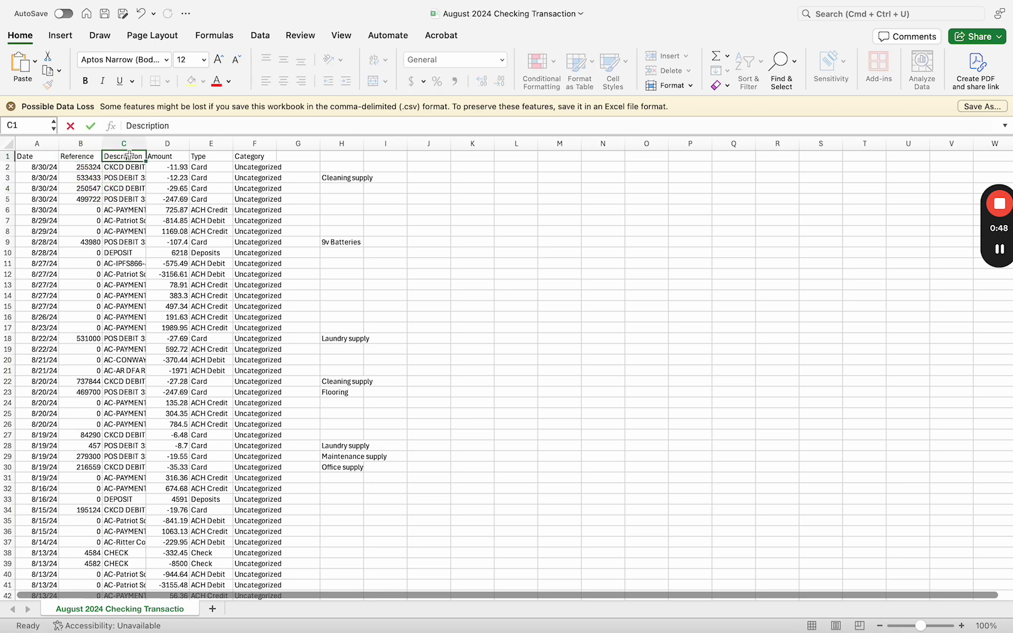
Insert an empty Payee column before Description and select the Date-to-Amount header row
{"action": "left_click", "coordinate": [126, 144]}
{"action": "right_click", "coordinate": [132, 144]}
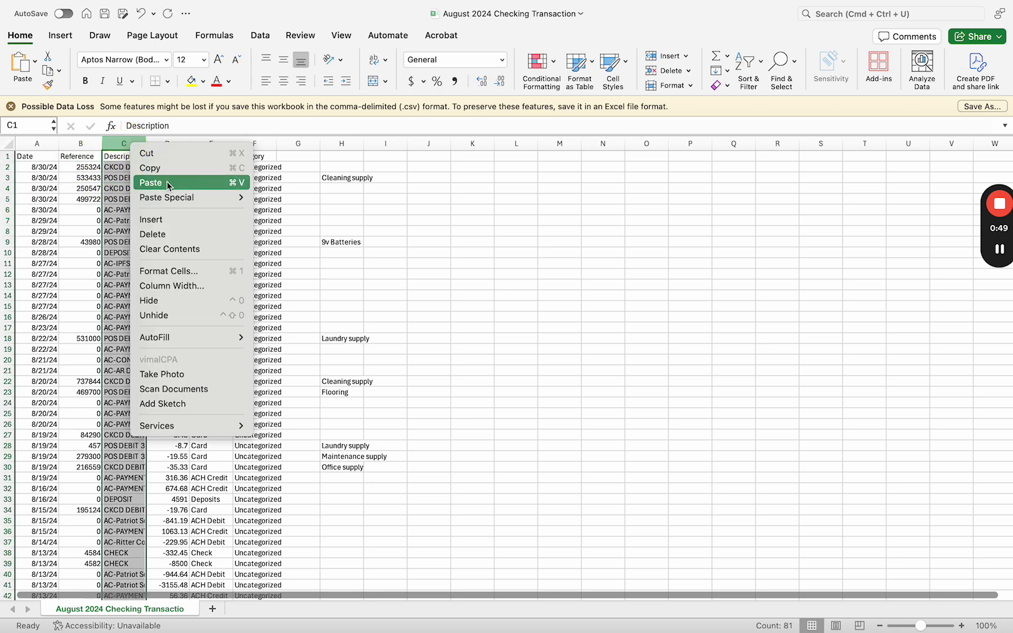
{"action": "left_click", "coordinate": [164, 220]}
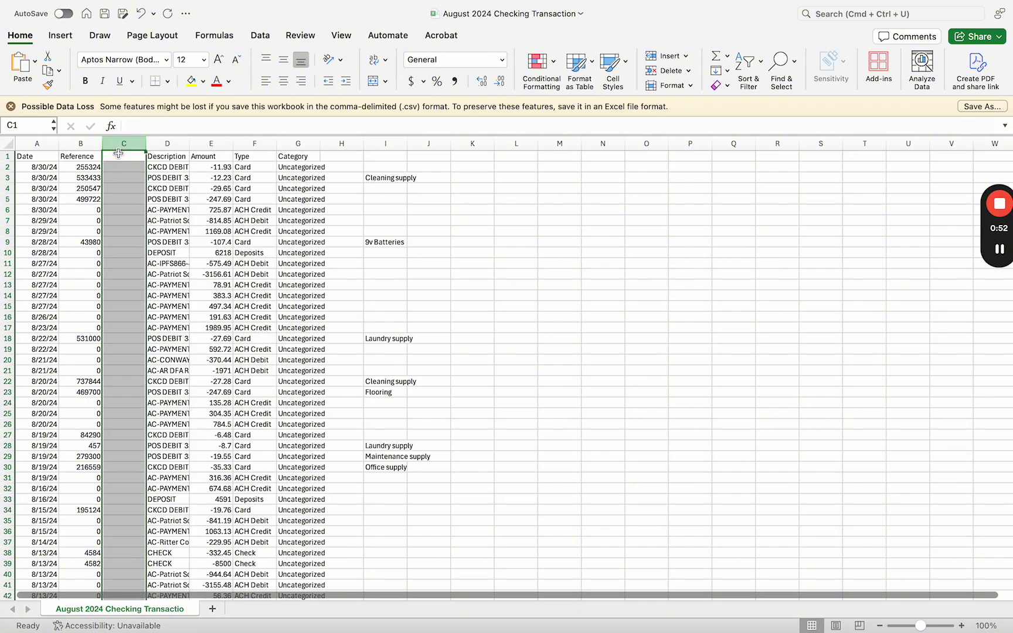
{"action": "left_click", "coordinate": [119, 155]}
{"action": "type", "text": "Payee"}
{"action": "left_click", "coordinate": [167, 156]}
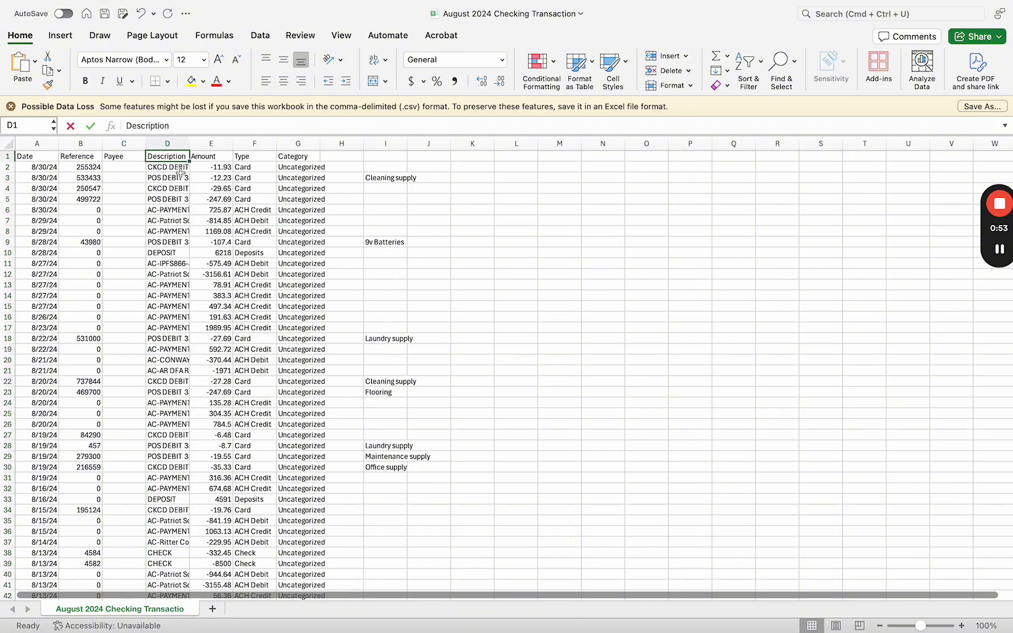
{"action": "left_click", "coordinate": [167, 143]}
{"action": "left_click", "coordinate": [210, 156]}
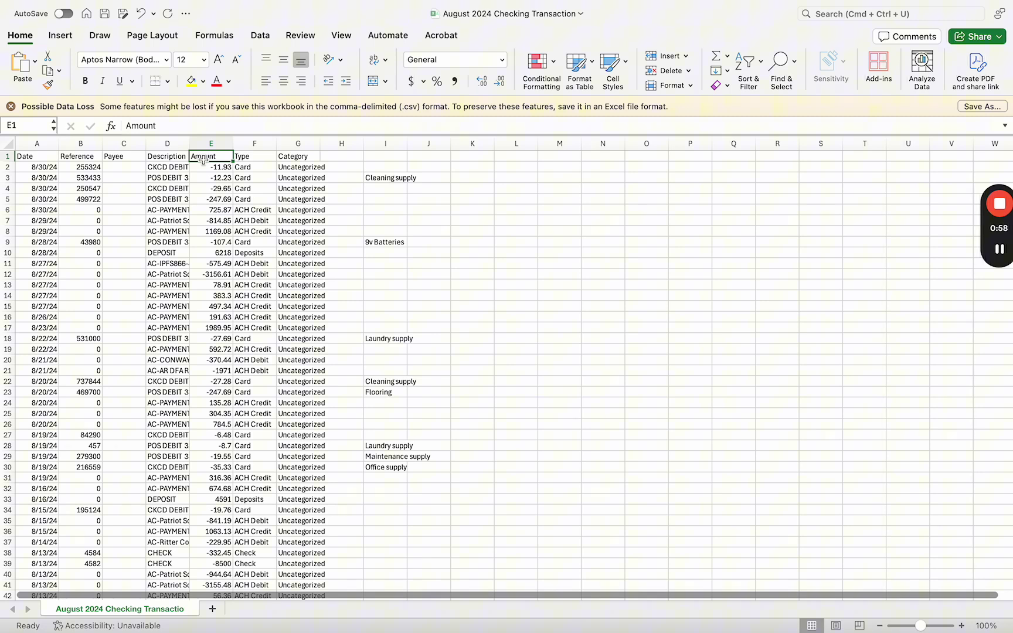
{"action": "left_click_drag", "start_coordinate": [51, 157], "coordinate": [210, 156]}
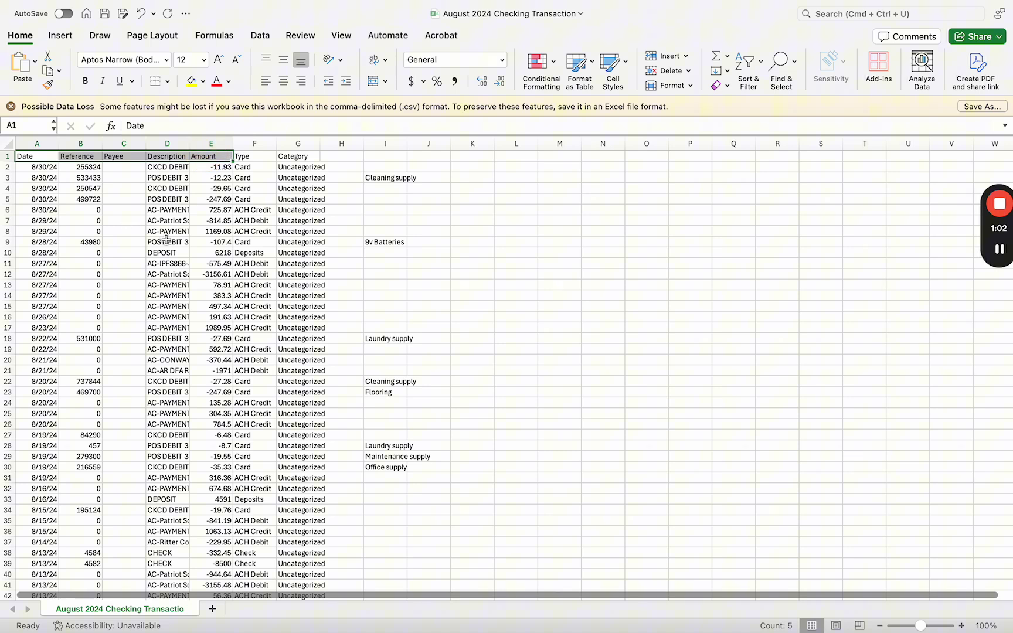
{"action": "left_click", "coordinate": [245, 189]}
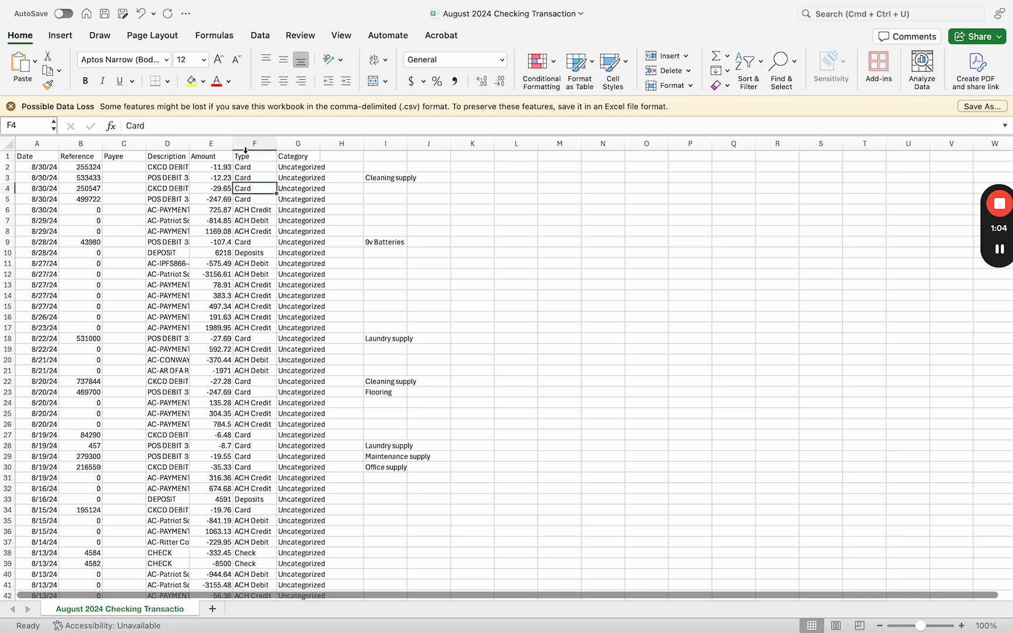
Delete the Type and Category columns
{"action": "left_click_drag", "start_coordinate": [247, 142], "coordinate": [287, 138]}
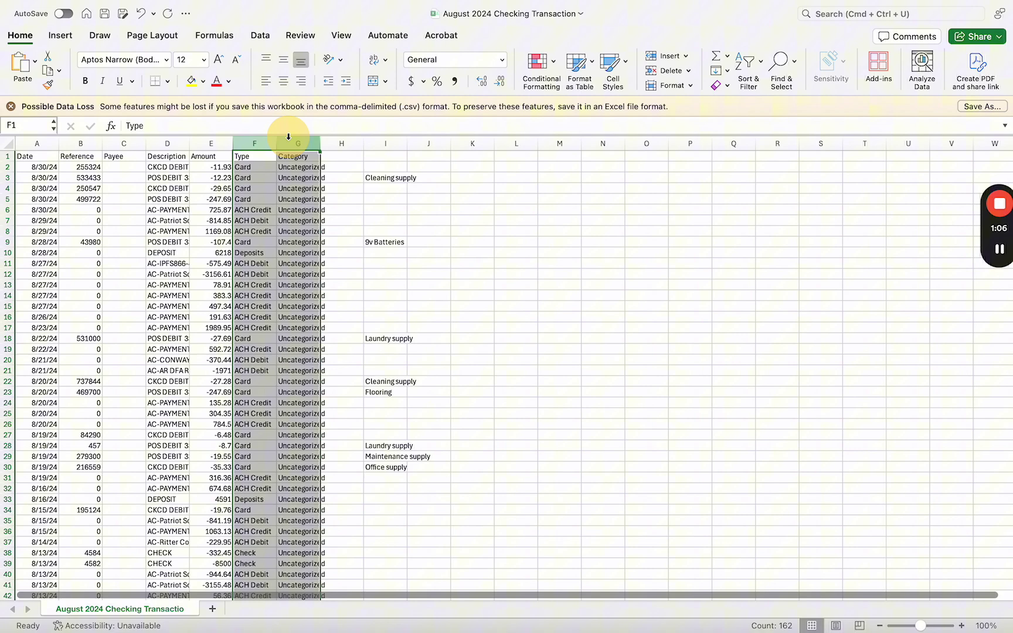
{"action": "right_click", "coordinate": [290, 140]}
{"action": "left_click", "coordinate": [326, 229]}
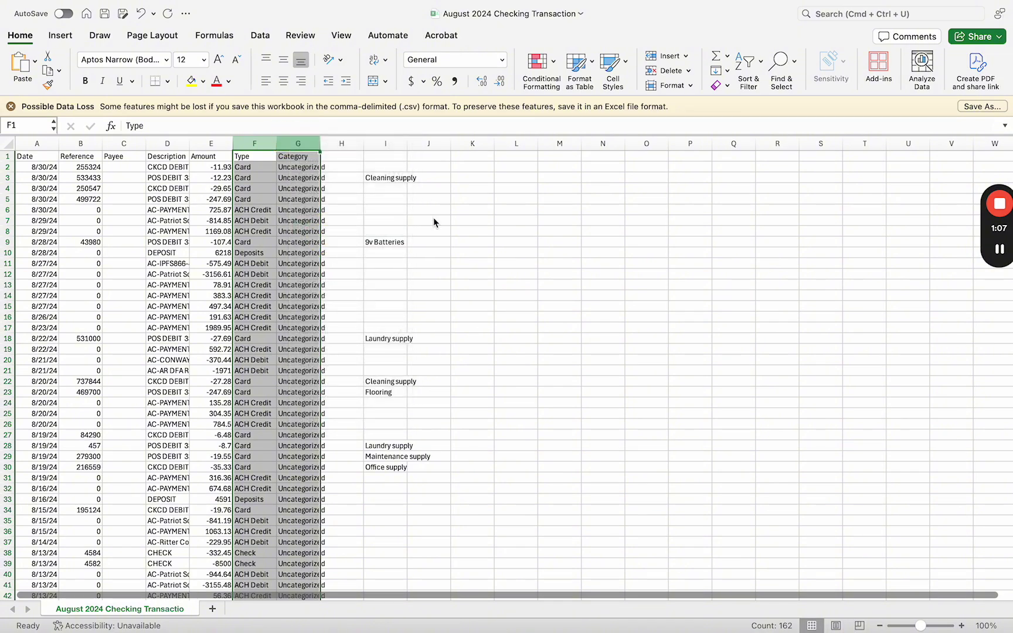
{"action": "left_click", "coordinate": [308, 189]}
{"action": "left_click", "coordinate": [317, 178]}
{"action": "scroll", "coordinate": [323, 432], "scroll_direction": "down", "scroll_amount": 10}
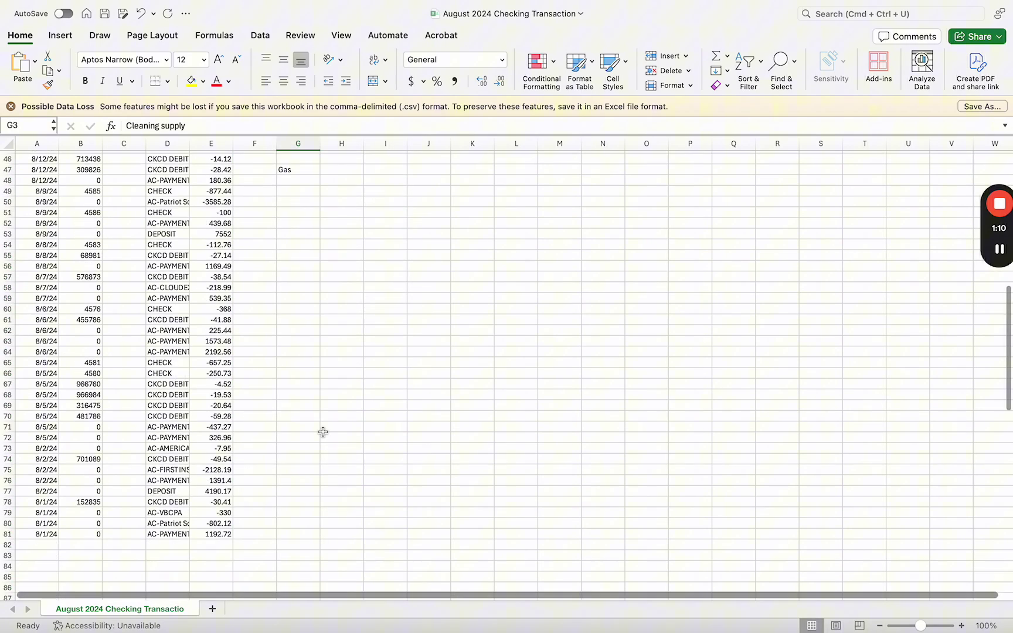
{"action": "scroll", "coordinate": [323, 432], "scroll_direction": "up", "scroll_amount": 10}
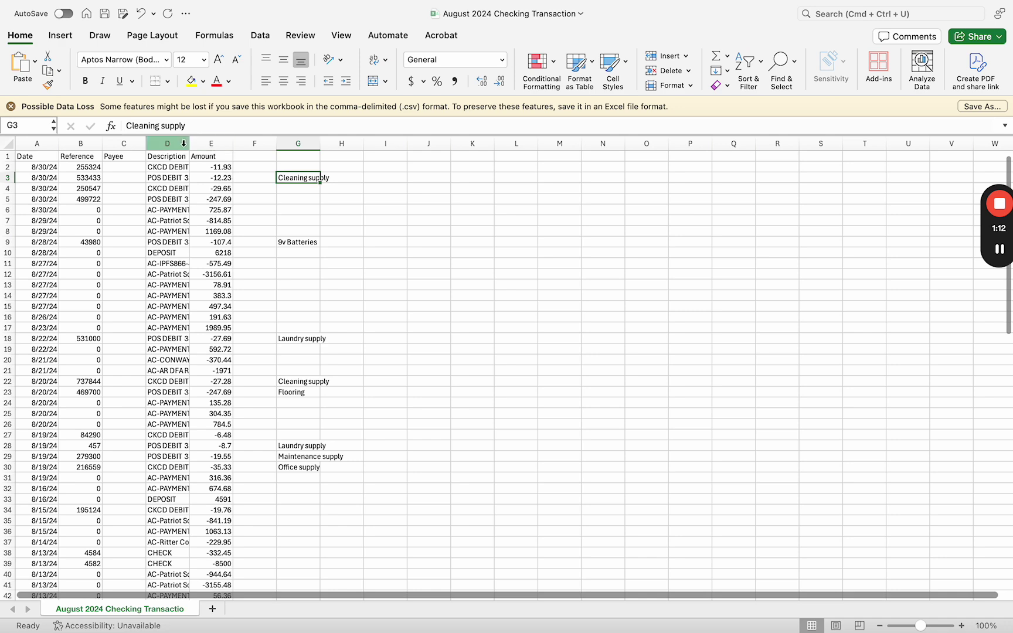
Widen the Description column to fit the full text and select the Payee cells from C2 down
{"action": "left_click_drag", "start_coordinate": [186, 145], "coordinate": [186, 144]}
{"action": "double_click", "coordinate": [186, 144]}
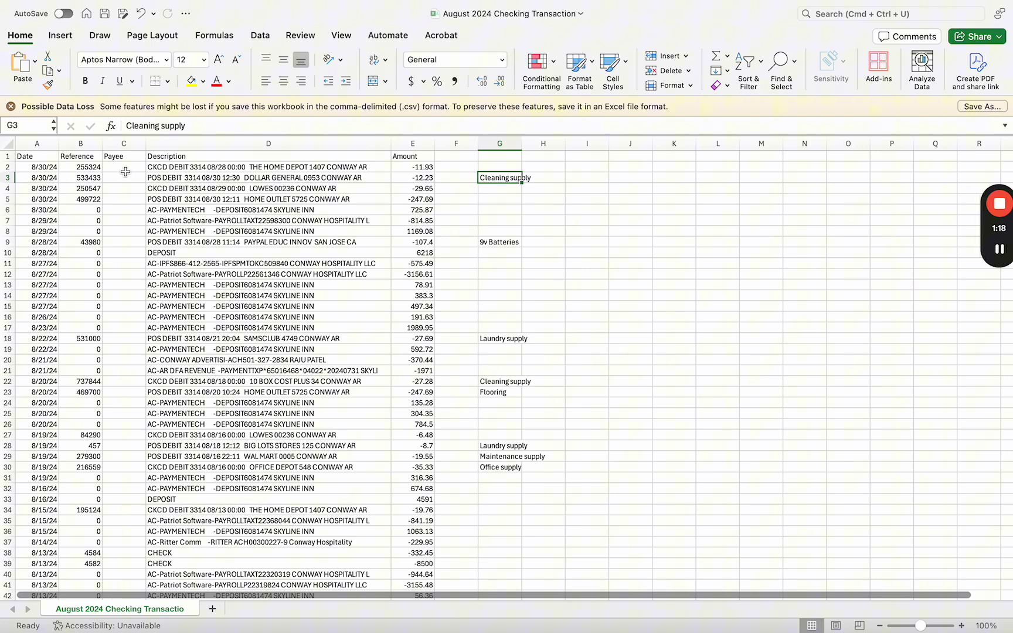
{"action": "left_click", "coordinate": [125, 168]}
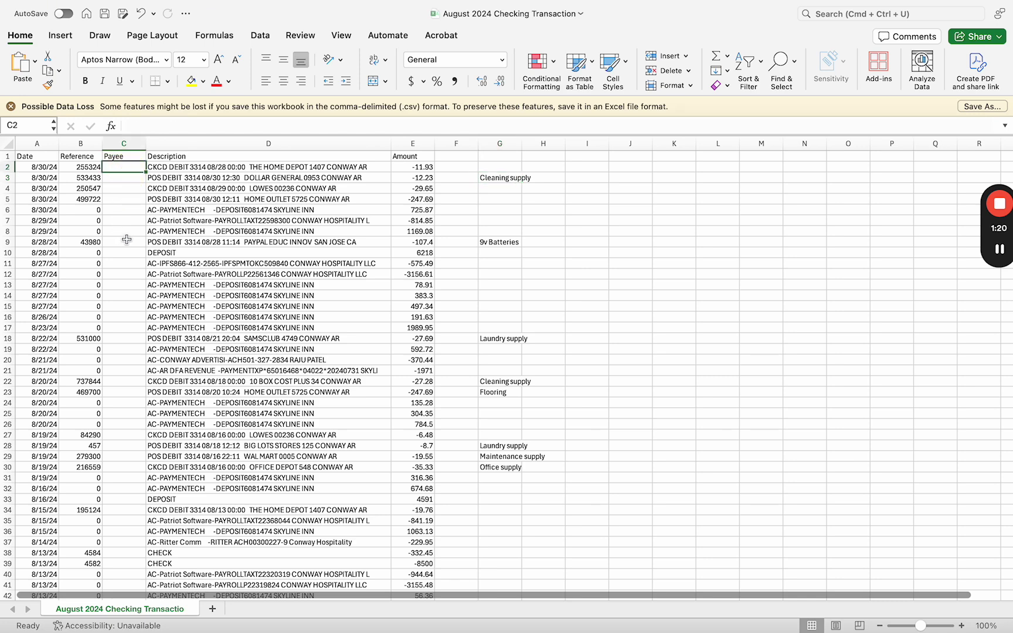
{"action": "left_click_drag", "start_coordinate": [125, 169], "coordinate": [133, 531]}
{"action": "left_click", "coordinate": [124, 445]}
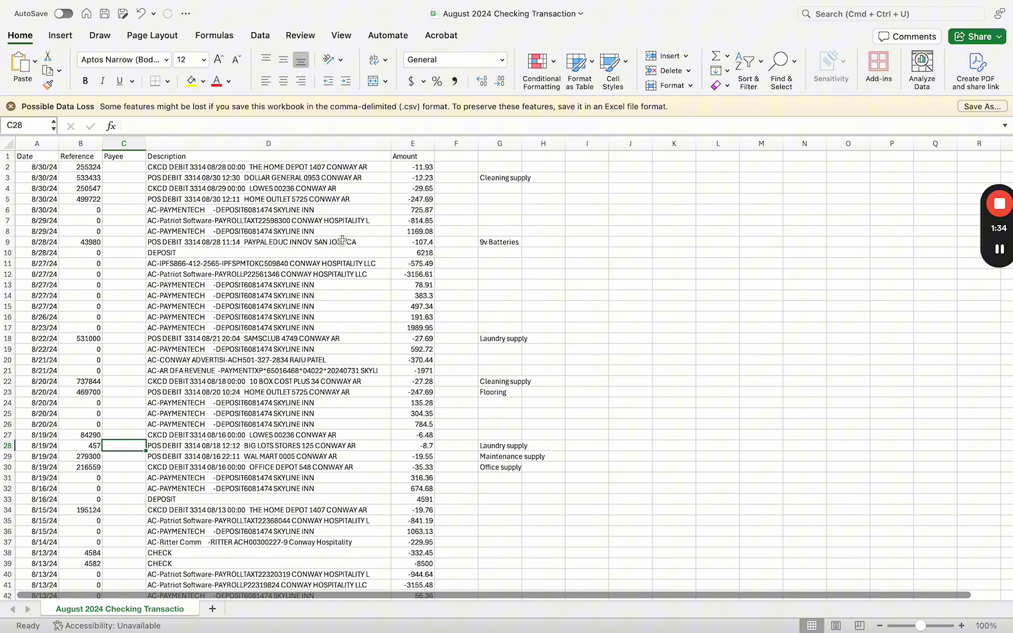
Review the full transaction descriptions alongside the category notes in column G
{"action": "scroll", "coordinate": [246, 217], "scroll_direction": "up", "scroll_amount": 1}
{"action": "left_click", "coordinate": [308, 168]}
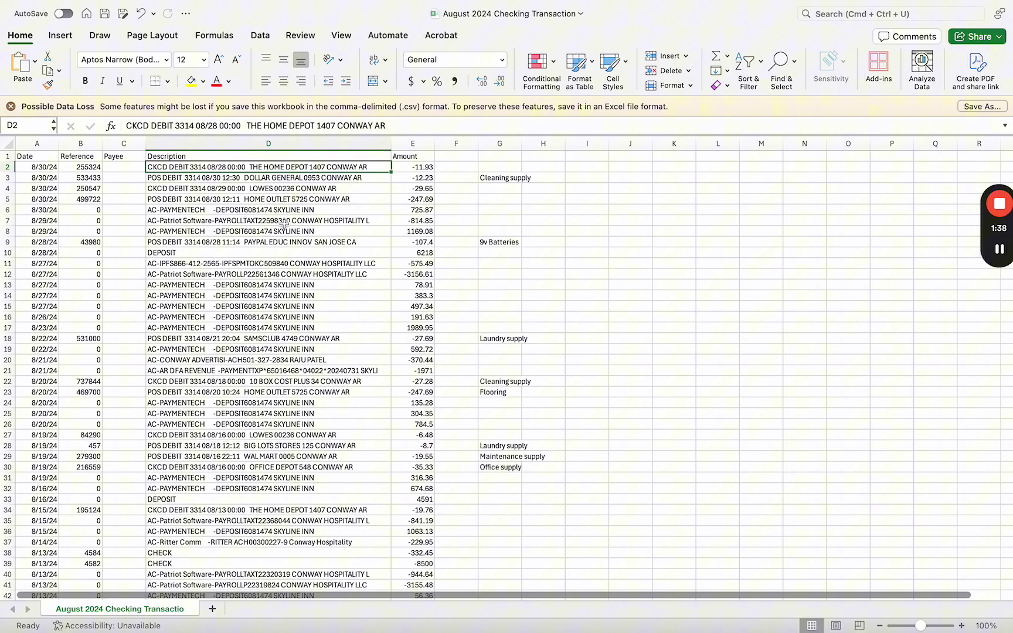
{"action": "scroll", "coordinate": [303, 526], "scroll_direction": "down", "scroll_amount": 15}
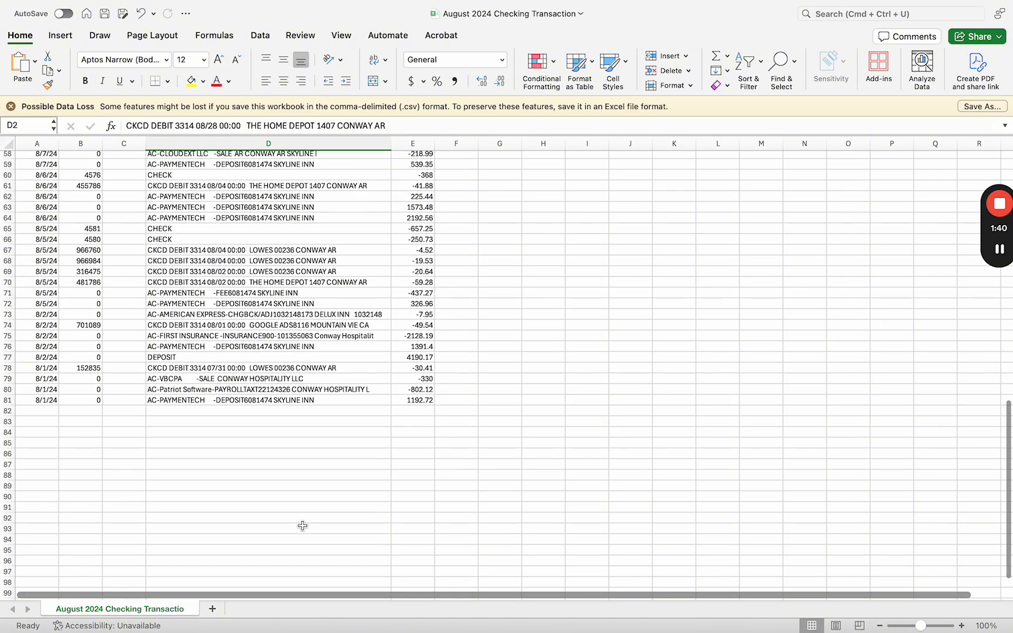
{"action": "scroll", "coordinate": [303, 525], "scroll_direction": "up", "scroll_amount": 15}
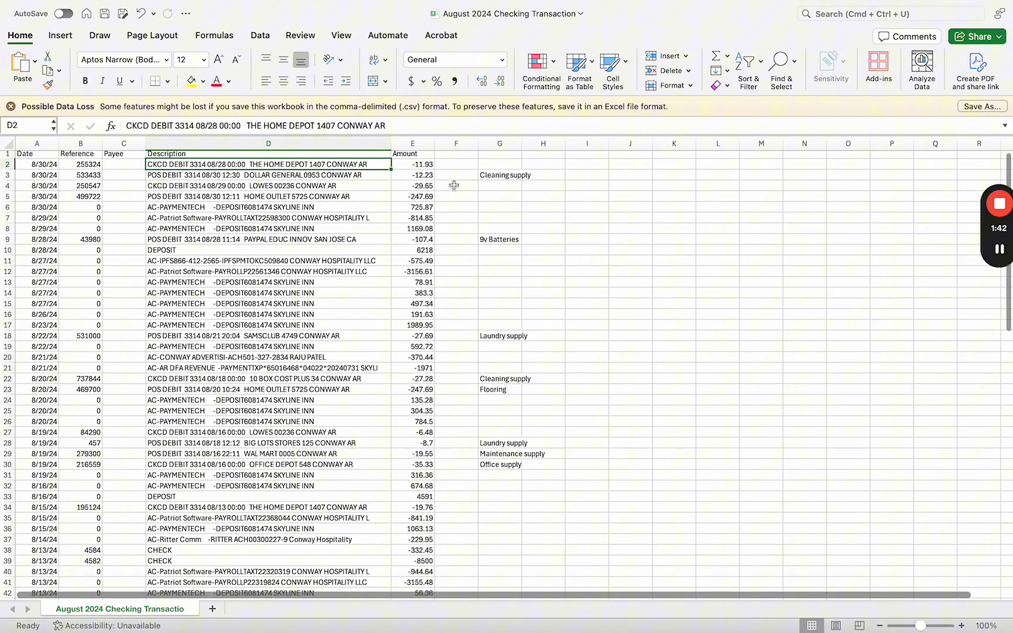
{"action": "left_click", "coordinate": [494, 176]}
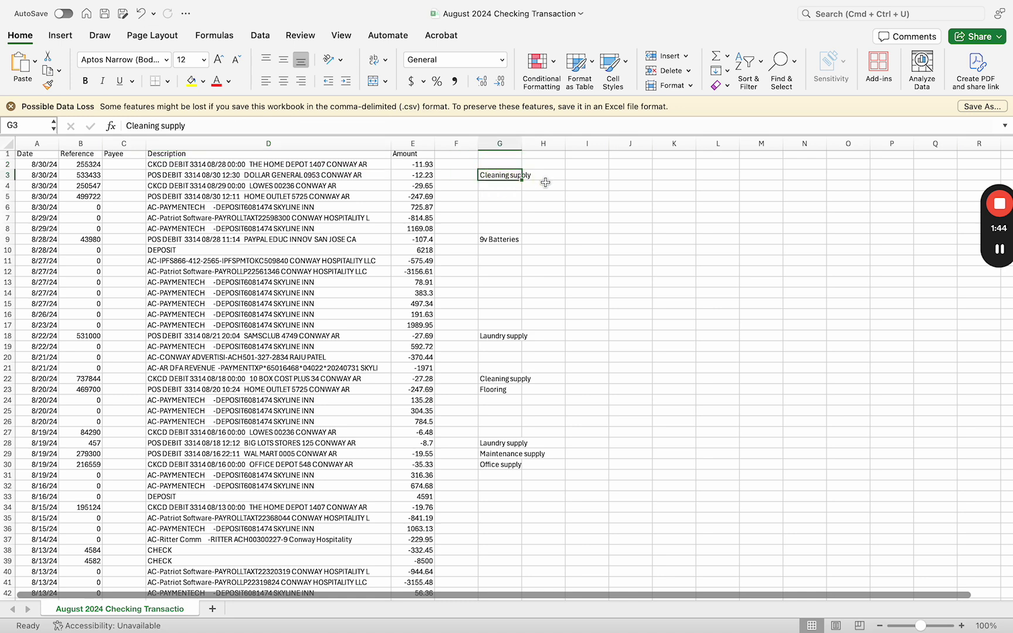
{"action": "left_click", "coordinate": [544, 185]}
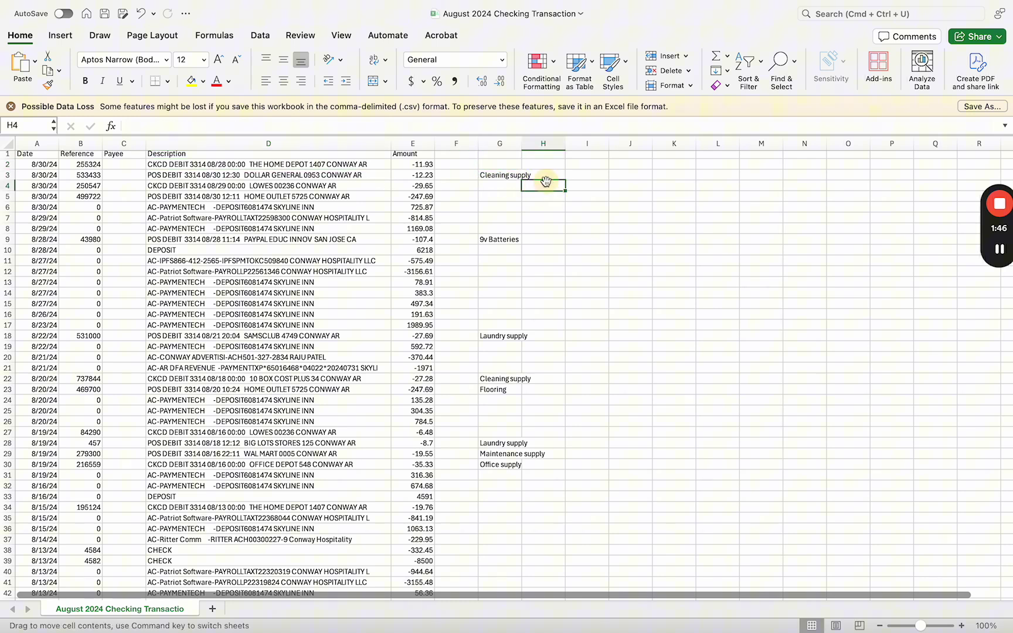
Enter =CONCATENATE(D2," ","-"," ",G2) in cell H2
{"action": "left_click", "coordinate": [548, 164]}
{"action": "type", "text": "="}
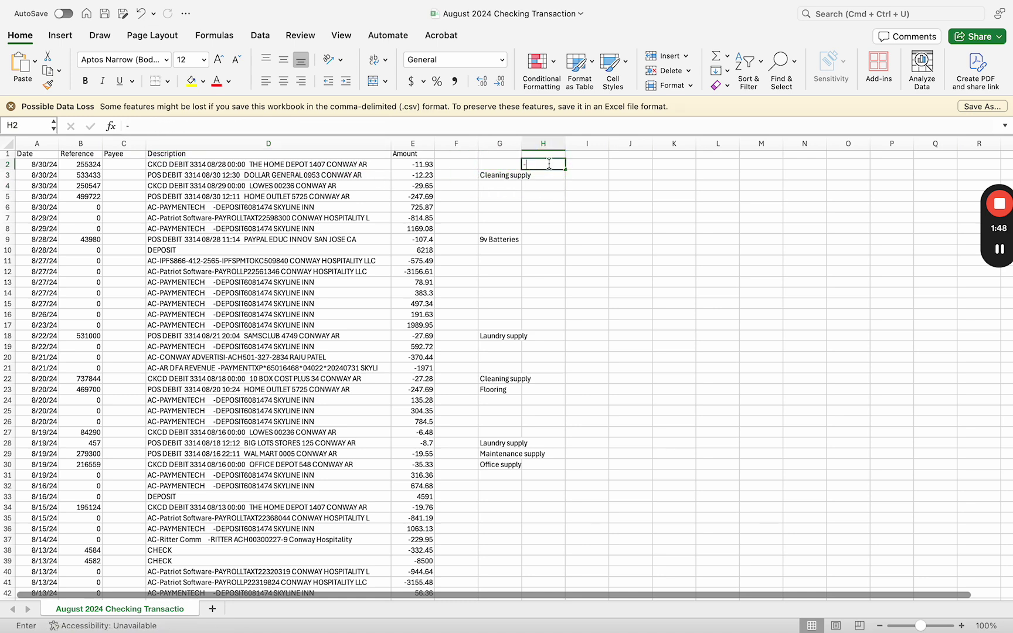
{"action": "type", "text": "conc"}
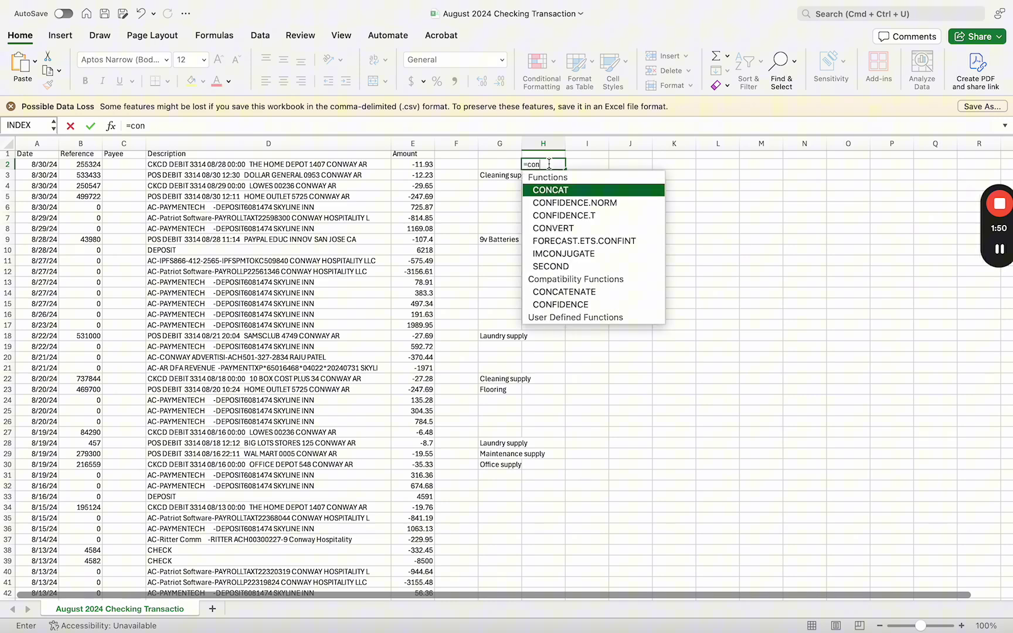
{"action": "double_click", "coordinate": [556, 216]}
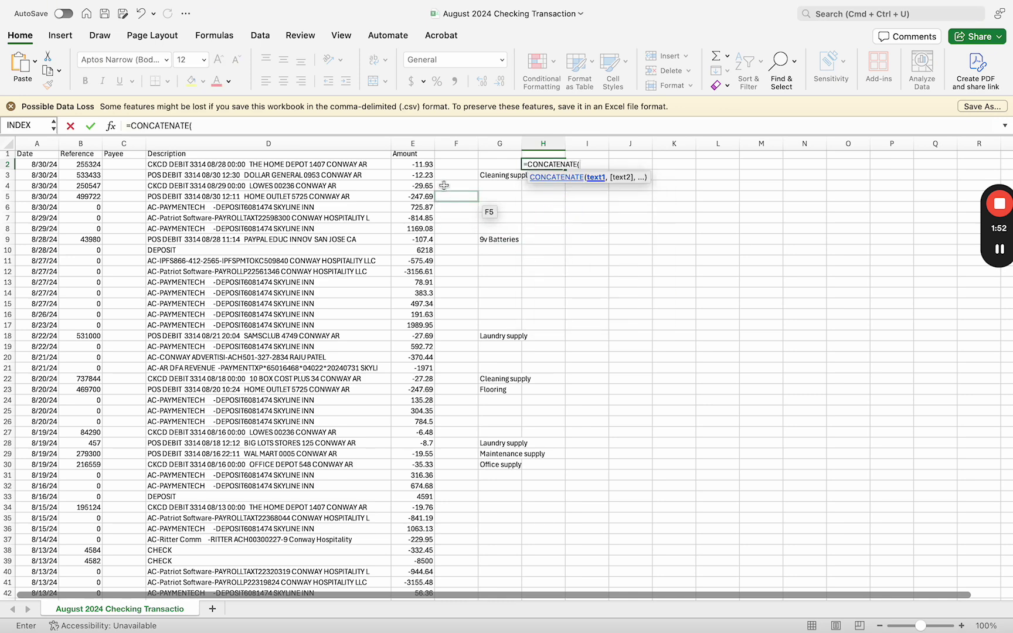
{"action": "left_click", "coordinate": [370, 163]}
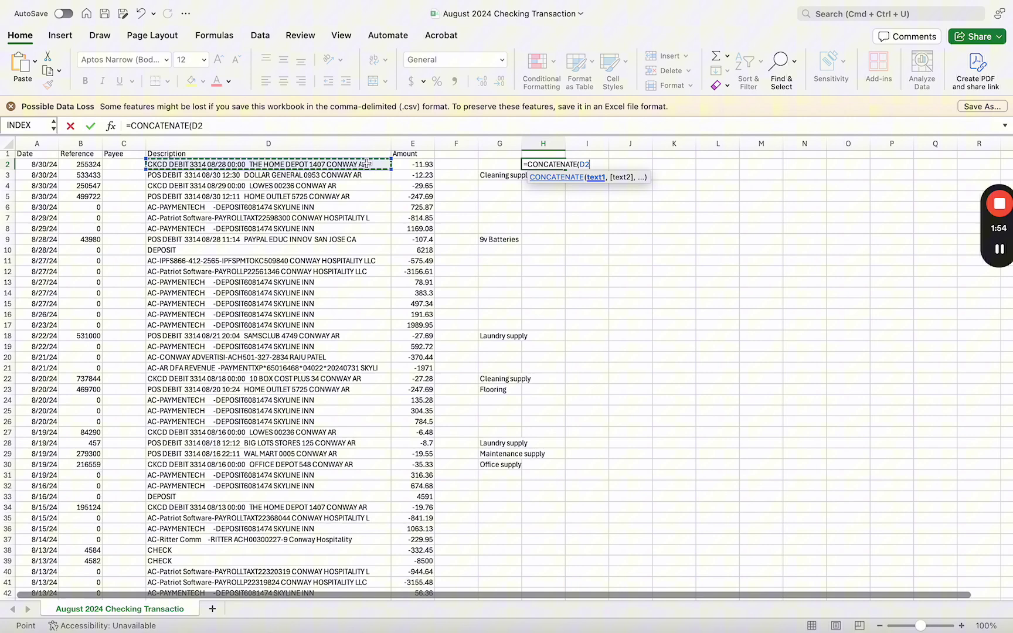
{"action": "type", "text": ","}
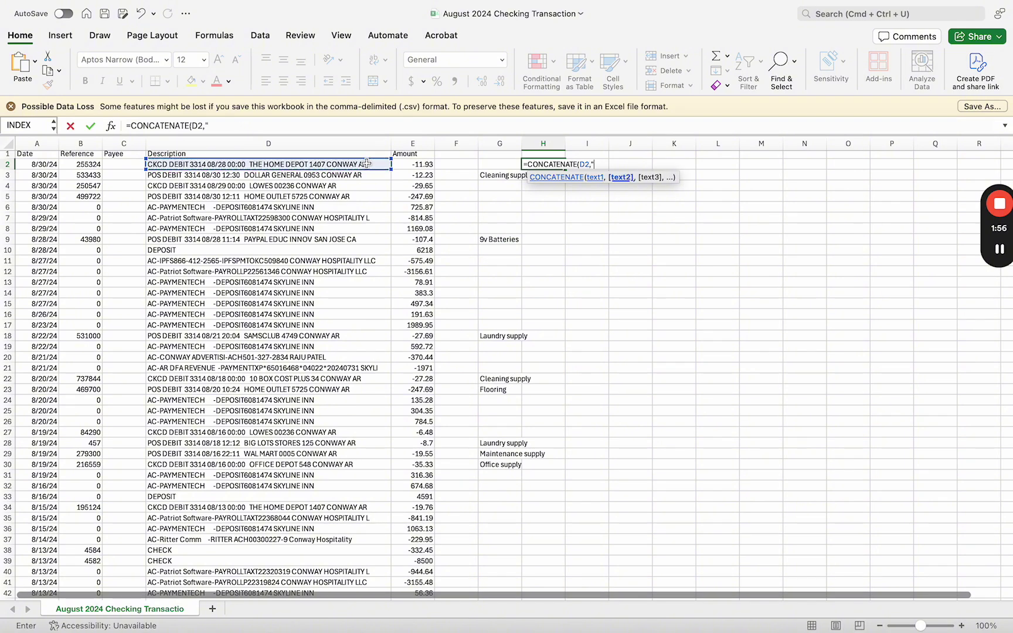
{"action": "type", "text": "\" \",\"-"}
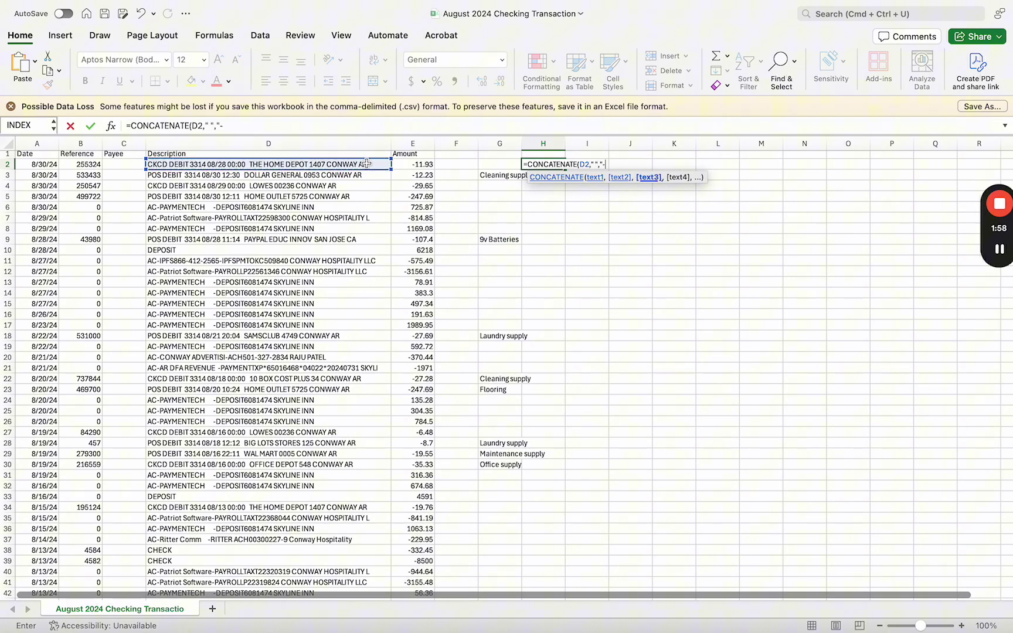
{"action": "type", "text": "\","}
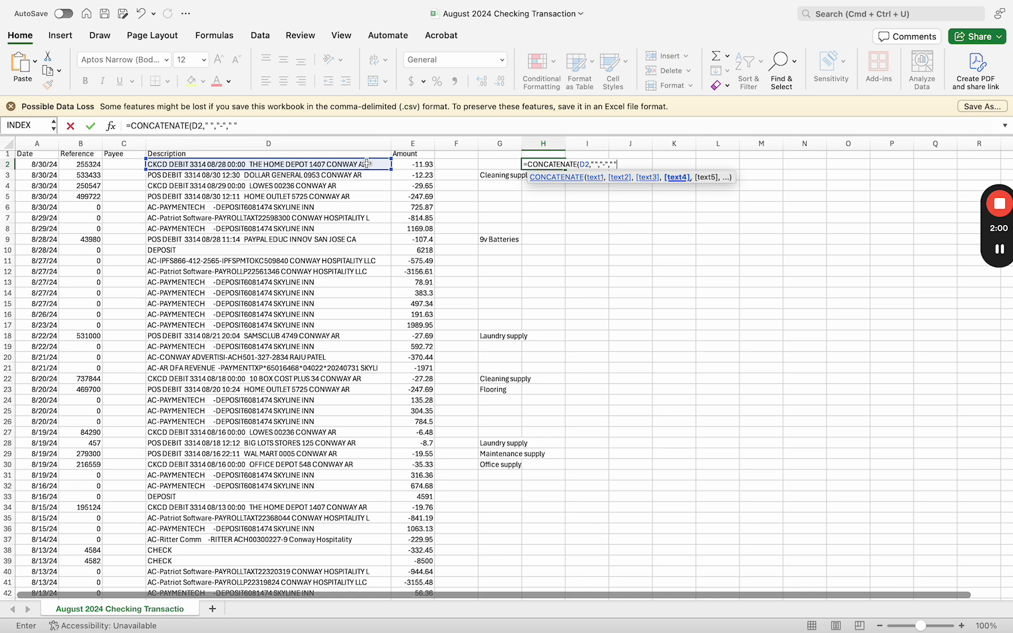
{"action": "type", "text": "\" \""}
{"action": "key", "text": "Return"}
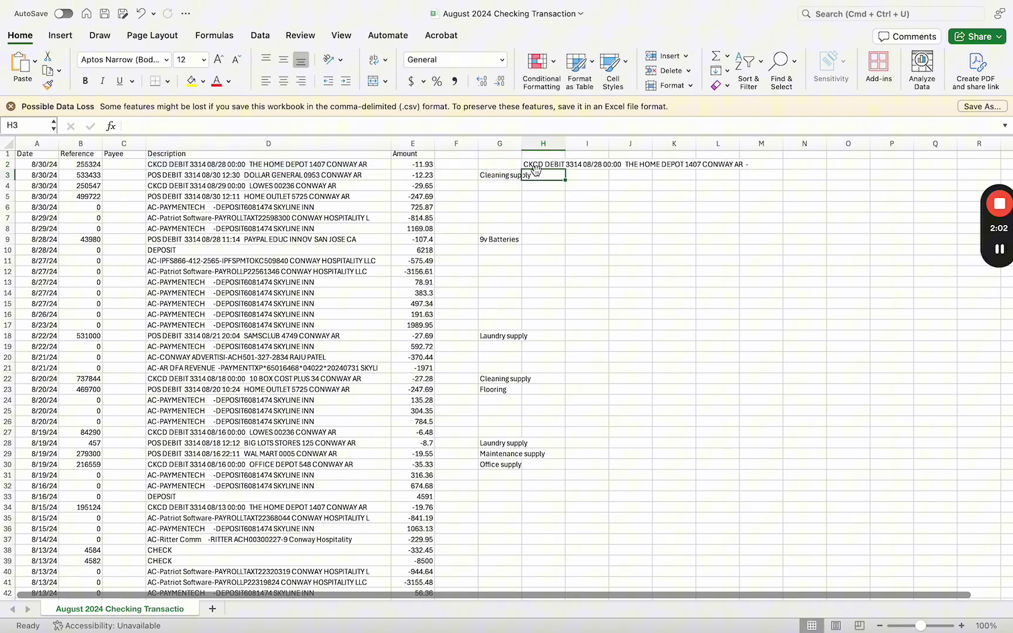
Fill the H2 formula down to row 81 and compare row 3's combined text with D3
{"action": "left_click", "coordinate": [542, 165]}
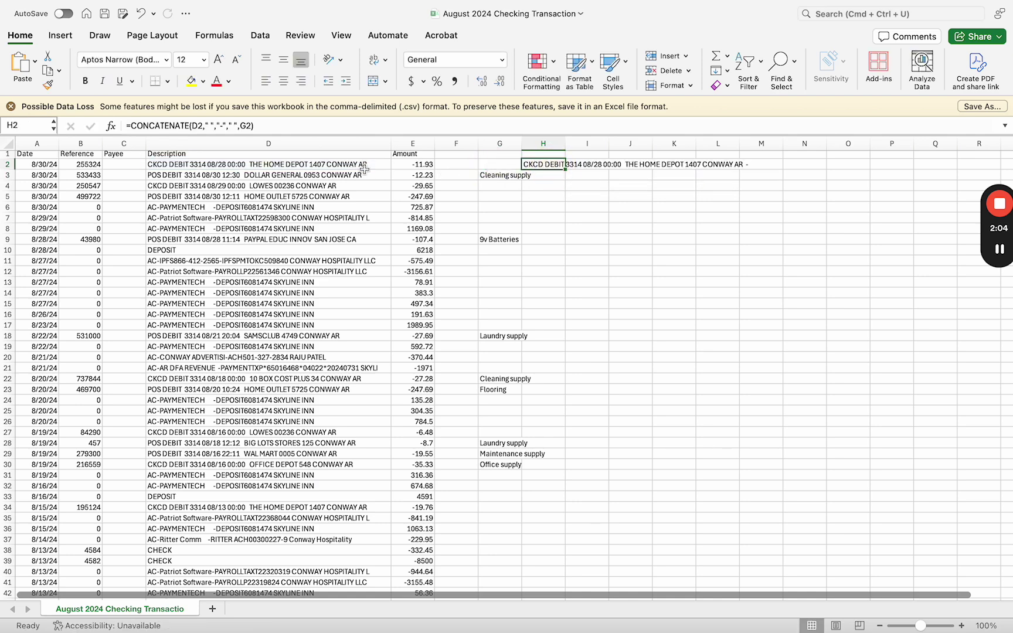
{"action": "left_click_drag", "start_coordinate": [565, 169], "coordinate": [548, 438]}
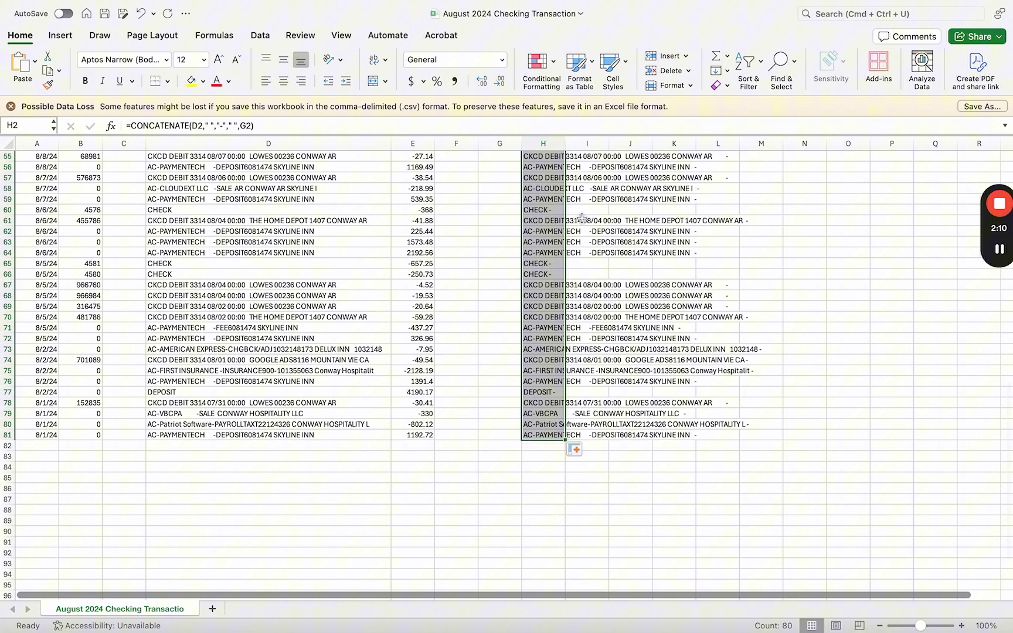
{"action": "scroll", "coordinate": [582, 218], "scroll_direction": "up", "scroll_amount": 15}
{"action": "left_click", "coordinate": [586, 230]}
{"action": "left_click", "coordinate": [534, 167]}
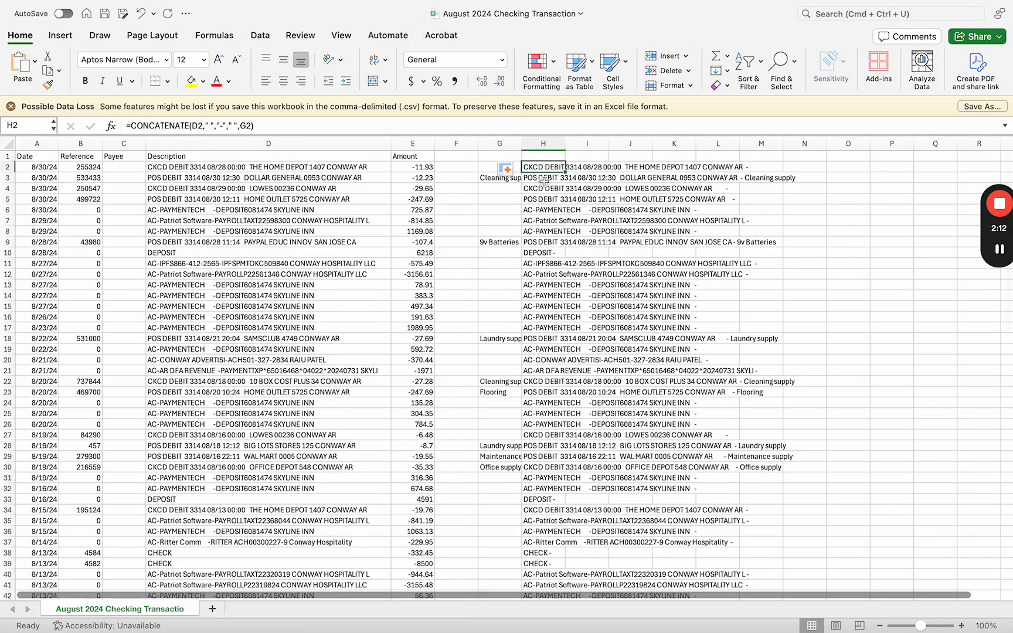
{"action": "left_click", "coordinate": [545, 180]}
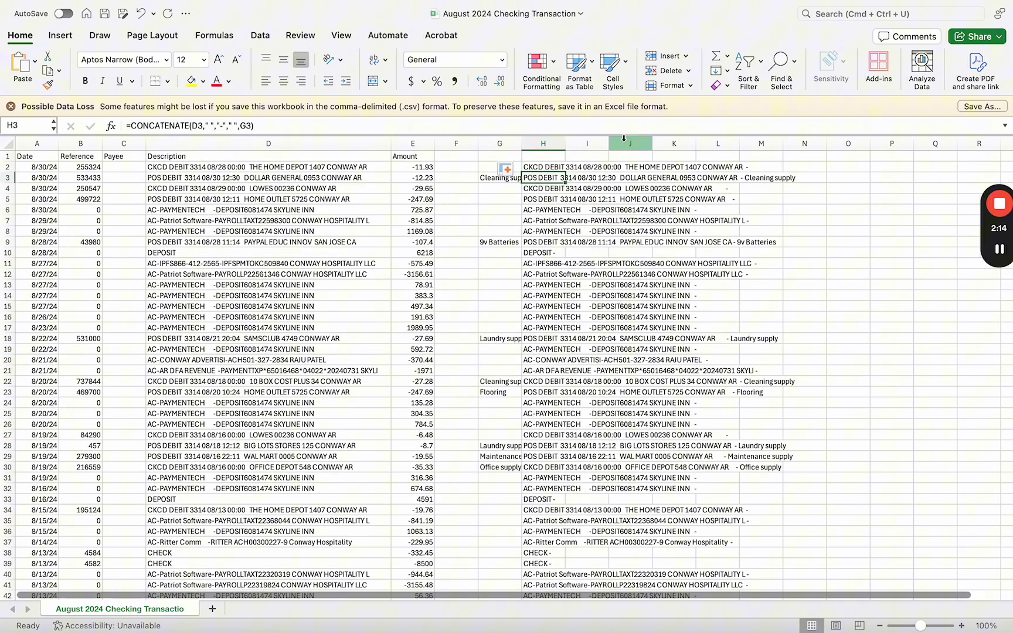
{"action": "left_click_drag", "start_coordinate": [536, 177], "coordinate": [794, 177]}
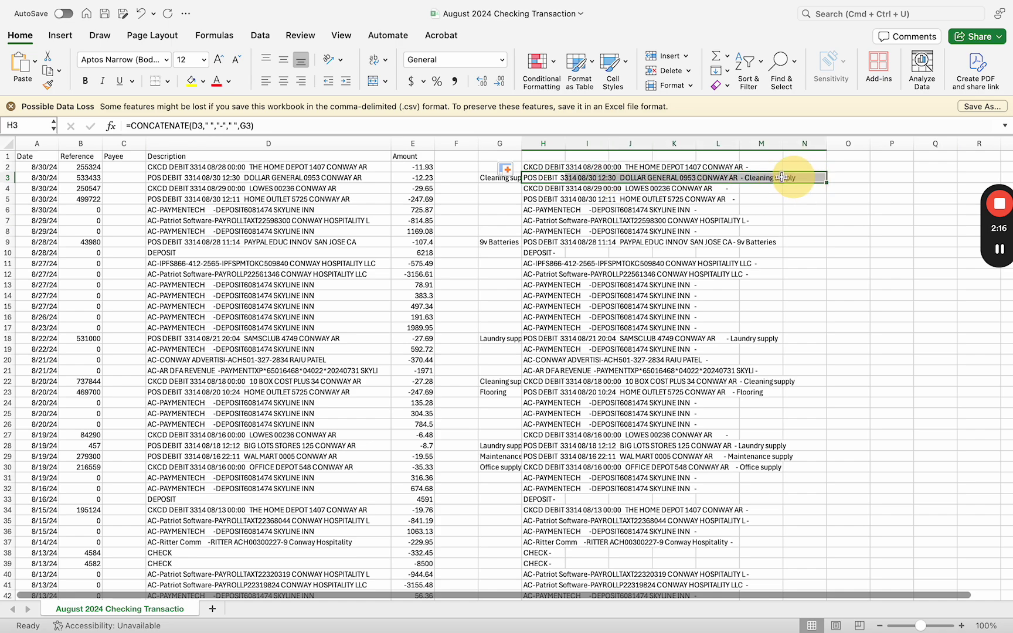
{"action": "left_click", "coordinate": [327, 178]}
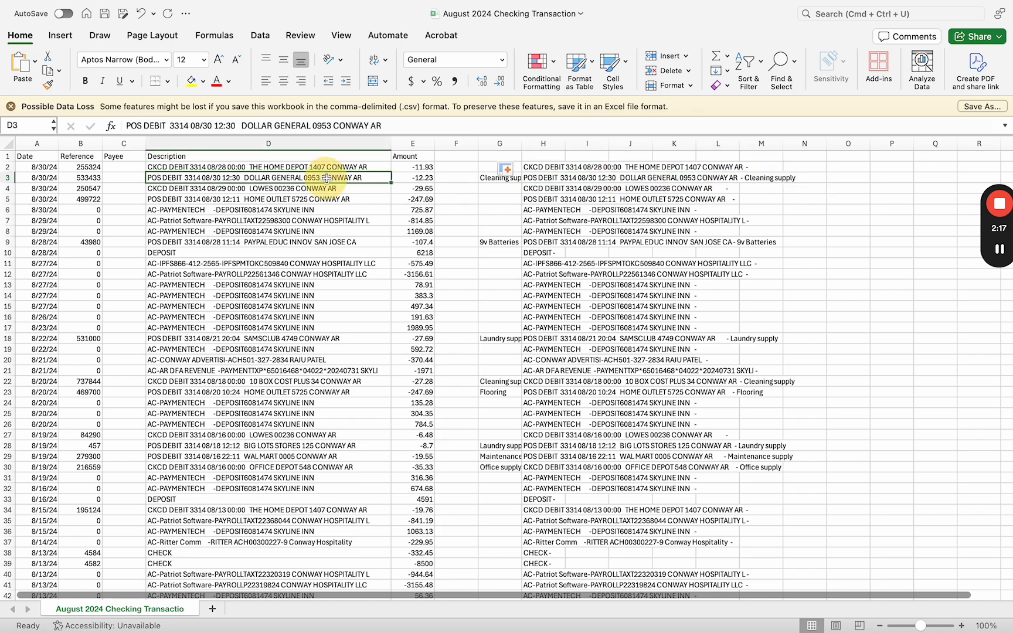
Copy the combined results from column H and paste them as values over Description from D2
{"action": "left_click", "coordinate": [541, 166]}
{"action": "key", "text": "super+shift+Down"}
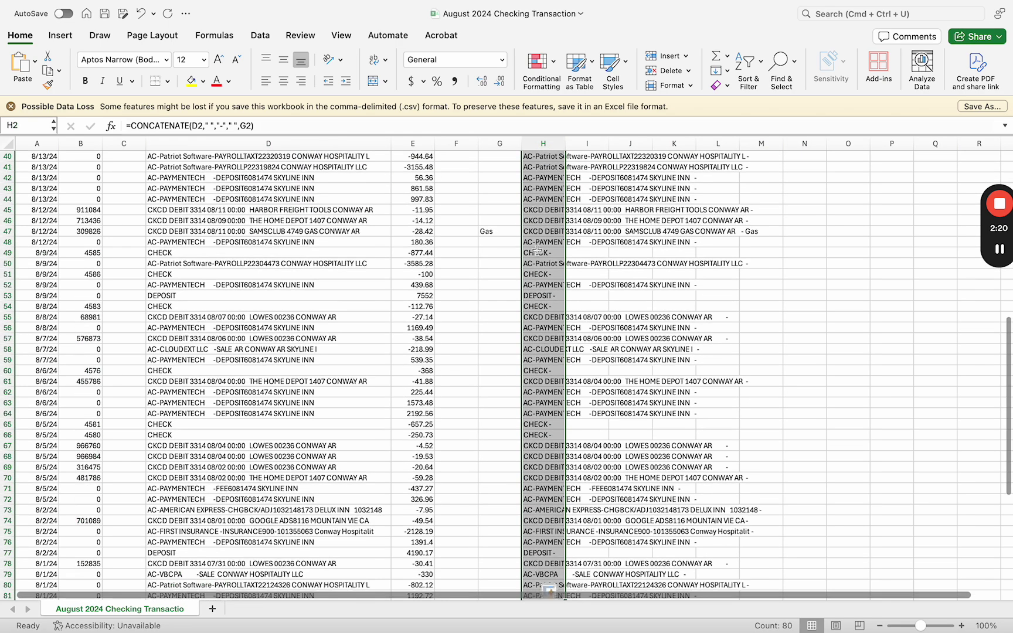
{"action": "scroll", "coordinate": [541, 293], "scroll_direction": "up", "scroll_amount": 10}
{"action": "key", "text": "super+c"}
{"action": "left_click", "coordinate": [195, 166]}
{"action": "right_click", "coordinate": [195, 166]}
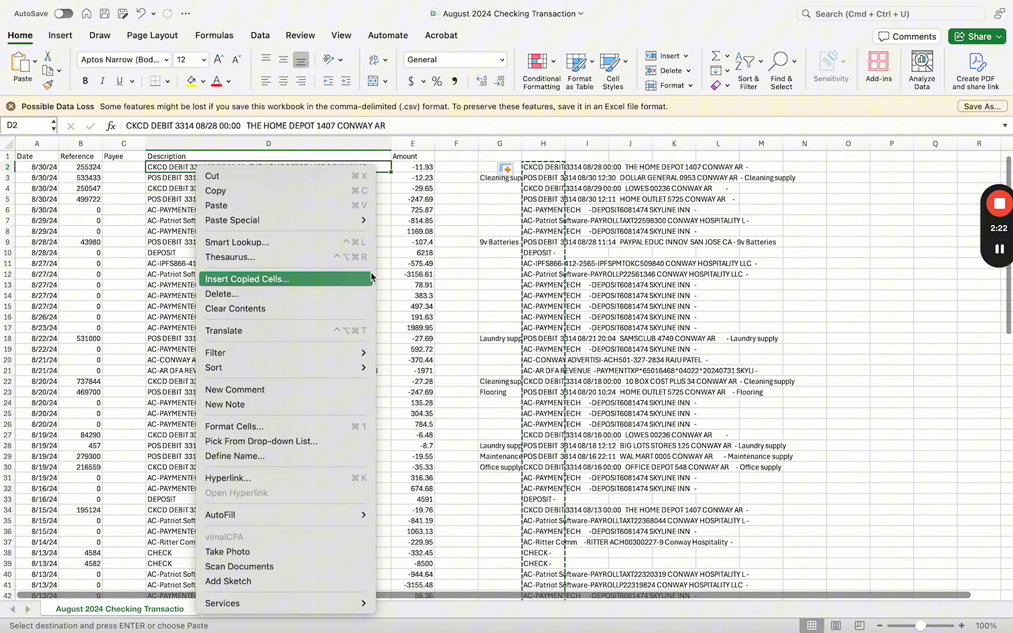
{"action": "mouse_move", "coordinate": [293, 220]}
{"action": "left_click", "coordinate": [407, 338]}
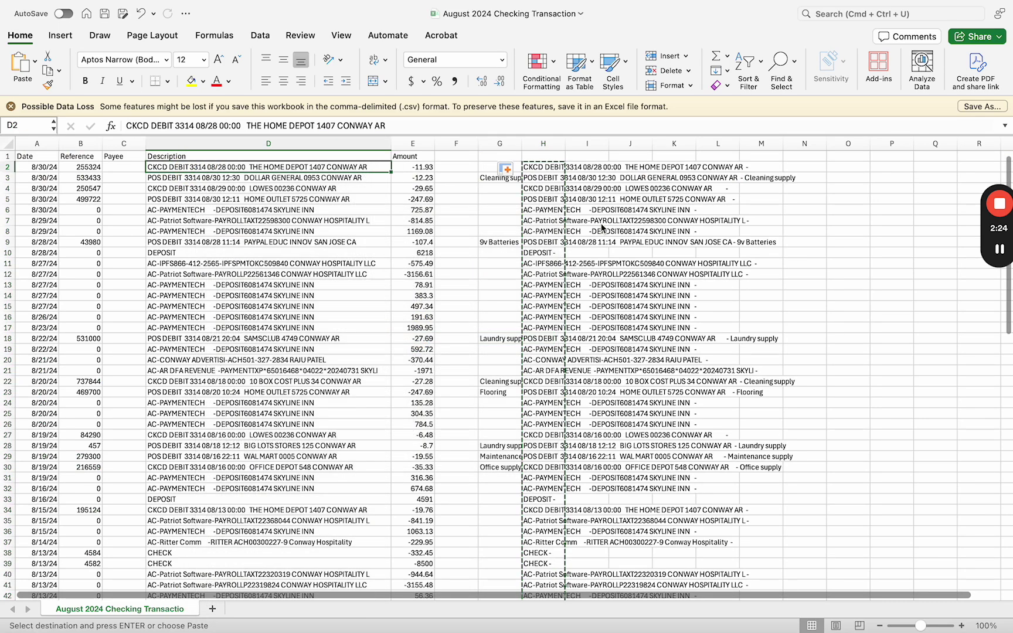
Clear the note and helper columns G and H
{"action": "left_click_drag", "start_coordinate": [499, 143], "coordinate": [561, 140]}
{"action": "key", "text": "Delete"}
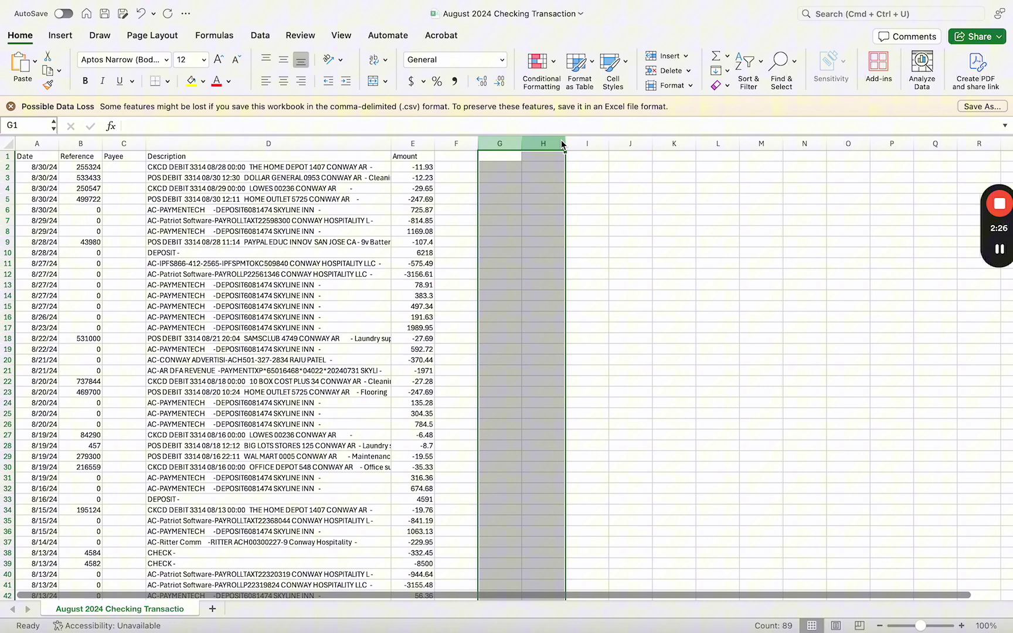
{"action": "left_click", "coordinate": [601, 294]}
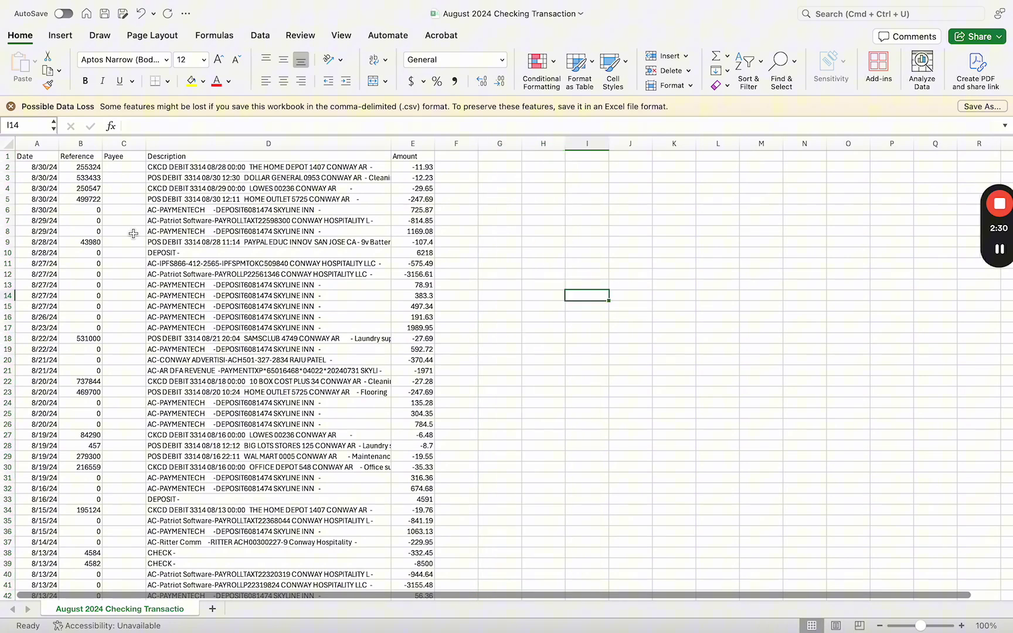
{"action": "left_click", "coordinate": [29, 158]}
{"action": "left_click", "coordinate": [84, 157]}
{"action": "left_click", "coordinate": [120, 156]}
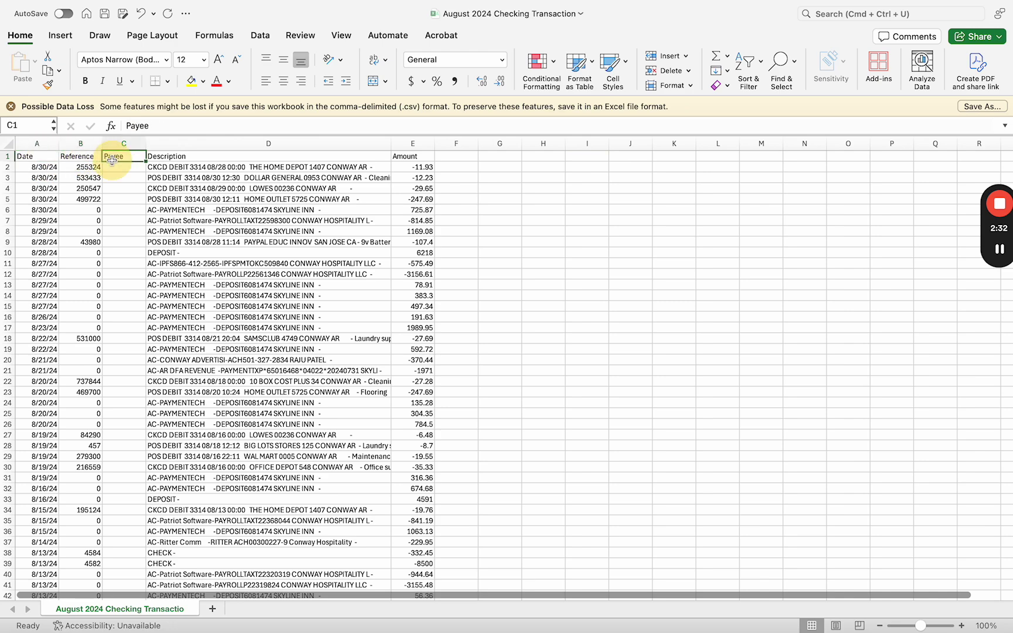
{"action": "left_click", "coordinate": [176, 157]}
{"action": "left_click", "coordinate": [396, 157]}
{"action": "scroll", "coordinate": [275, 358], "scroll_direction": "down", "scroll_amount": 5}
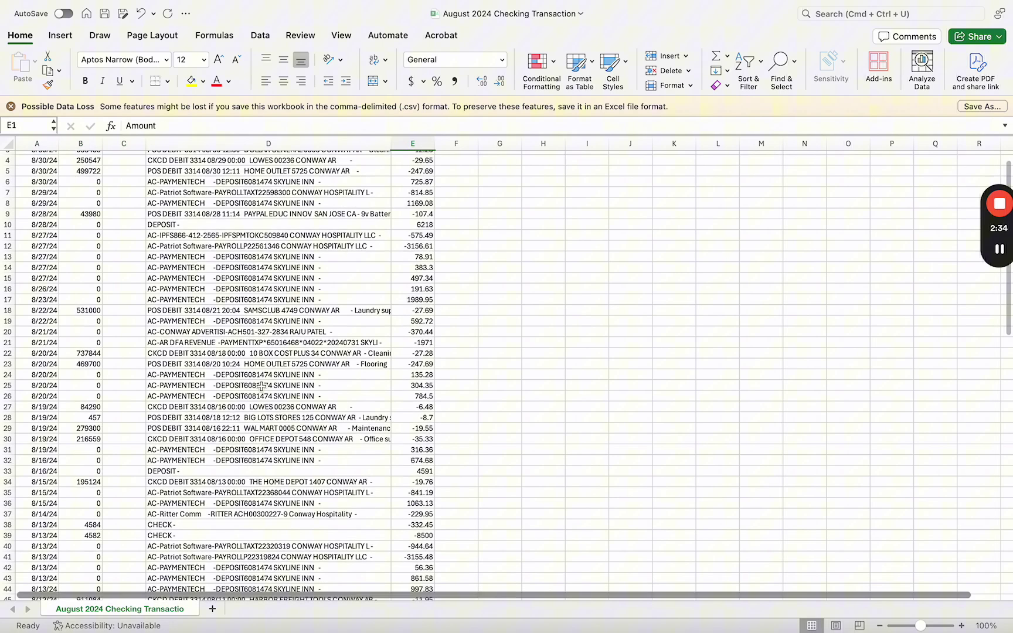
{"action": "scroll", "coordinate": [247, 517], "scroll_direction": "down", "scroll_amount": 13}
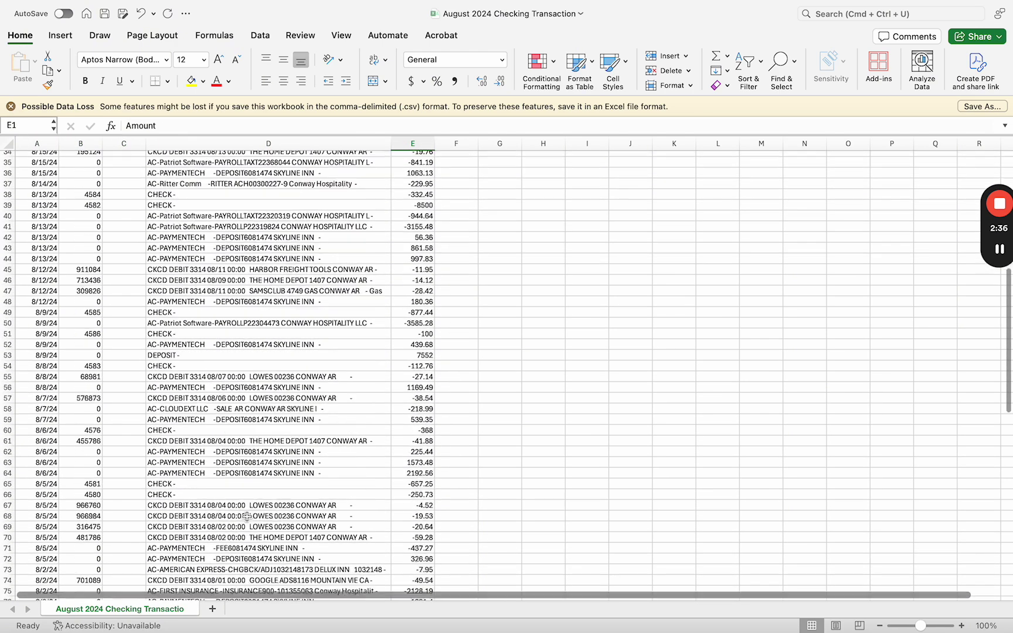
{"action": "scroll", "coordinate": [247, 517], "scroll_direction": "up", "scroll_amount": 14}
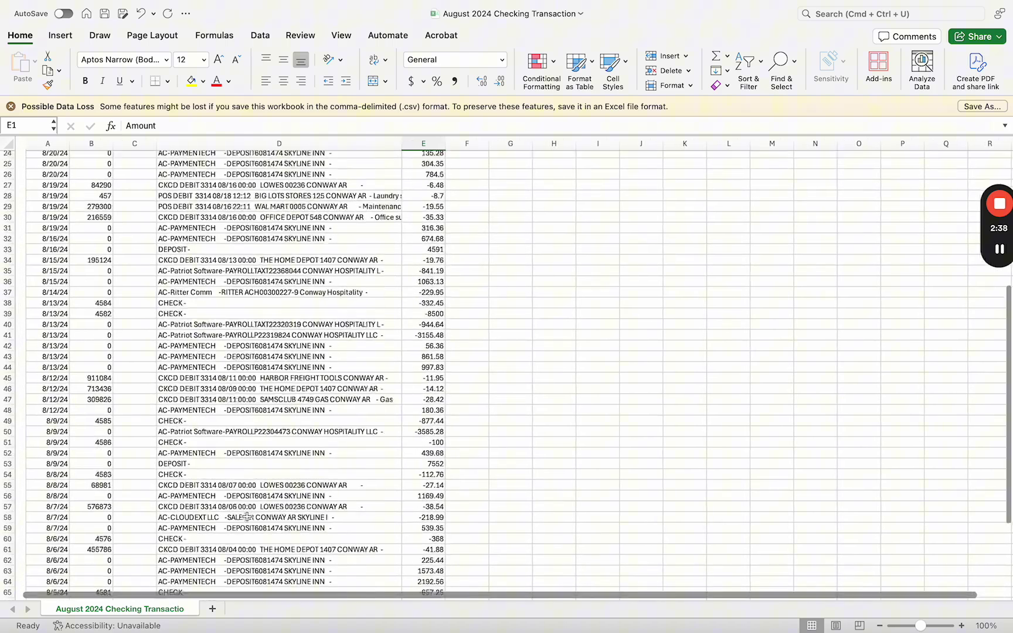
{"action": "scroll", "coordinate": [249, 262], "scroll_direction": "up", "scroll_amount": 2}
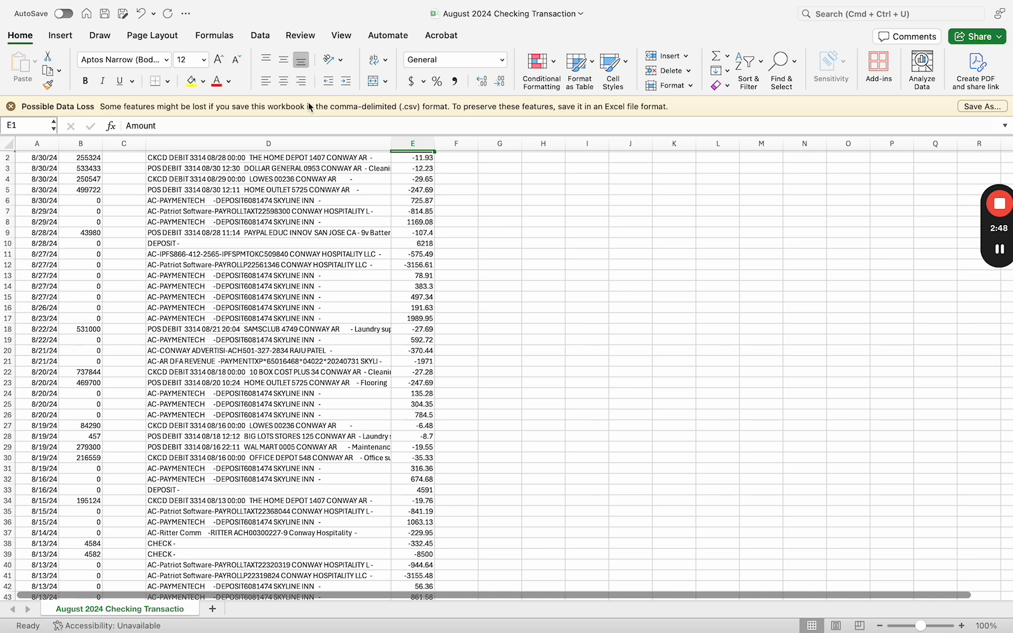
{"action": "scroll", "coordinate": [296, 213], "scroll_direction": "up", "scroll_amount": 1}
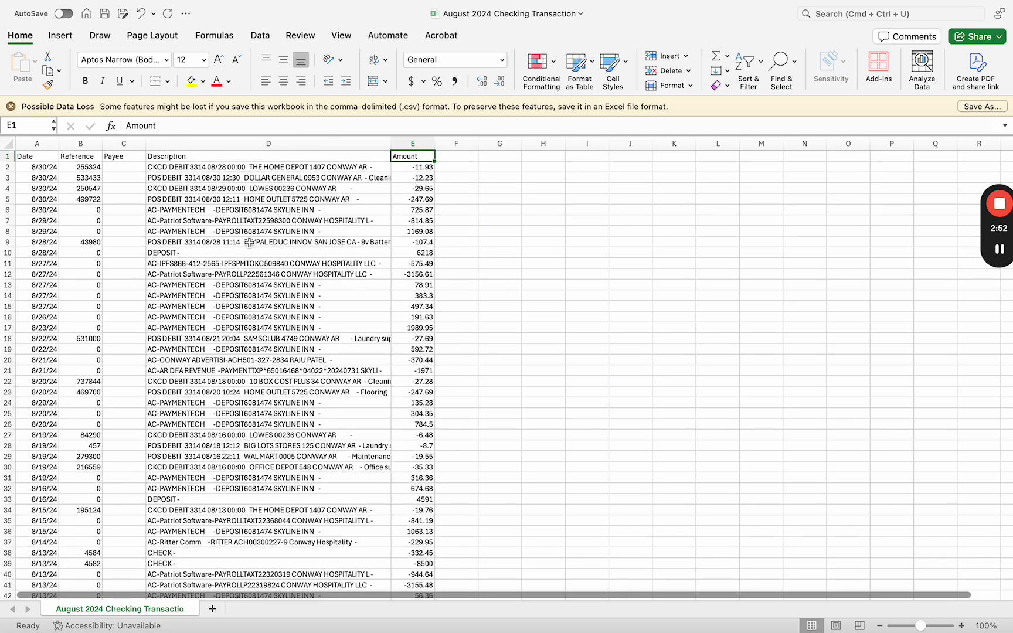
{"action": "left_click", "coordinate": [226, 143]}
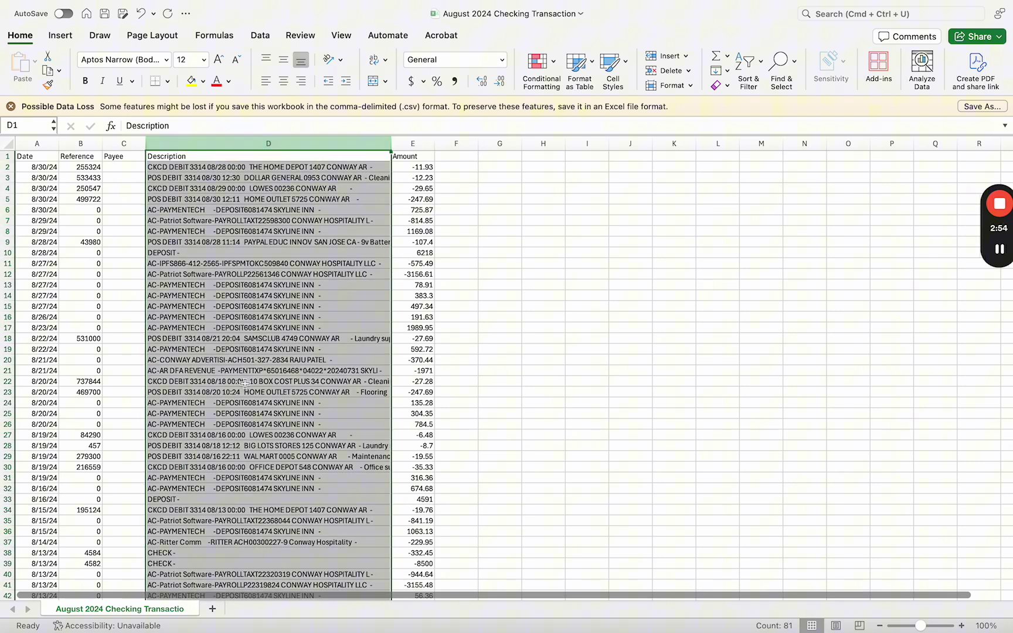
{"action": "left_click", "coordinate": [251, 424]}
{"action": "left_click", "coordinate": [198, 556]}
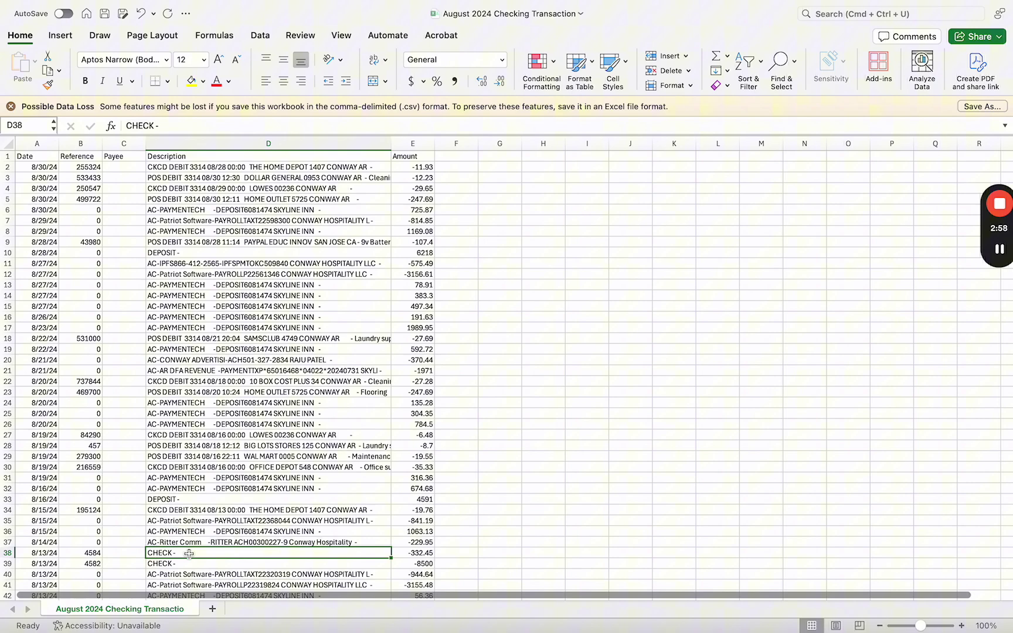
{"action": "scroll", "coordinate": [189, 554], "scroll_direction": "up", "scroll_amount": 3}
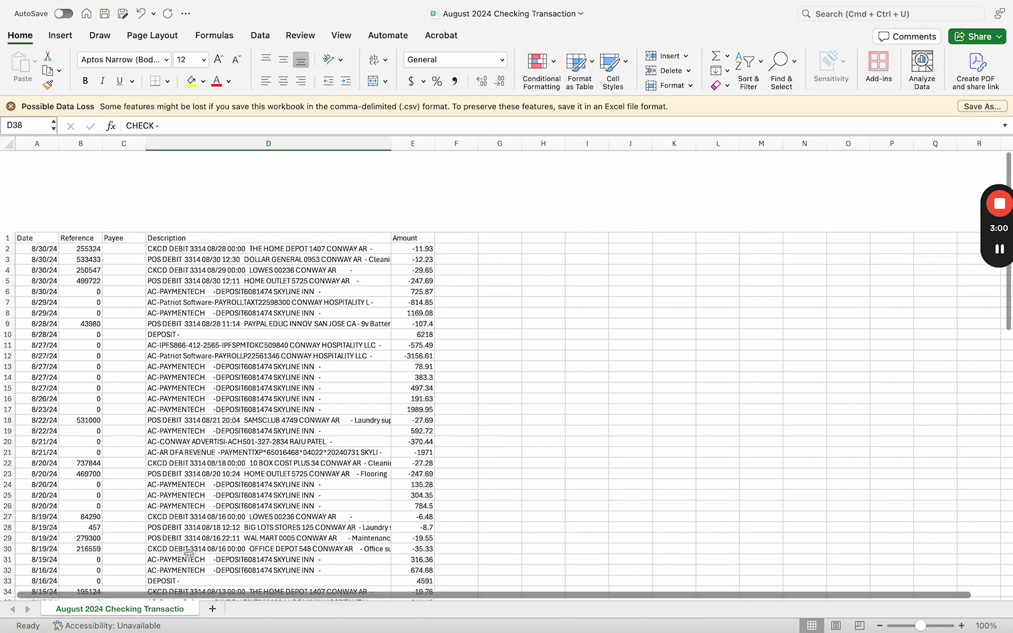
Add filters to the Date–Amount columns and sort by Description A to Z, grouping the CHECK rows
{"action": "left_click_drag", "start_coordinate": [413, 143], "coordinate": [3, 130]}
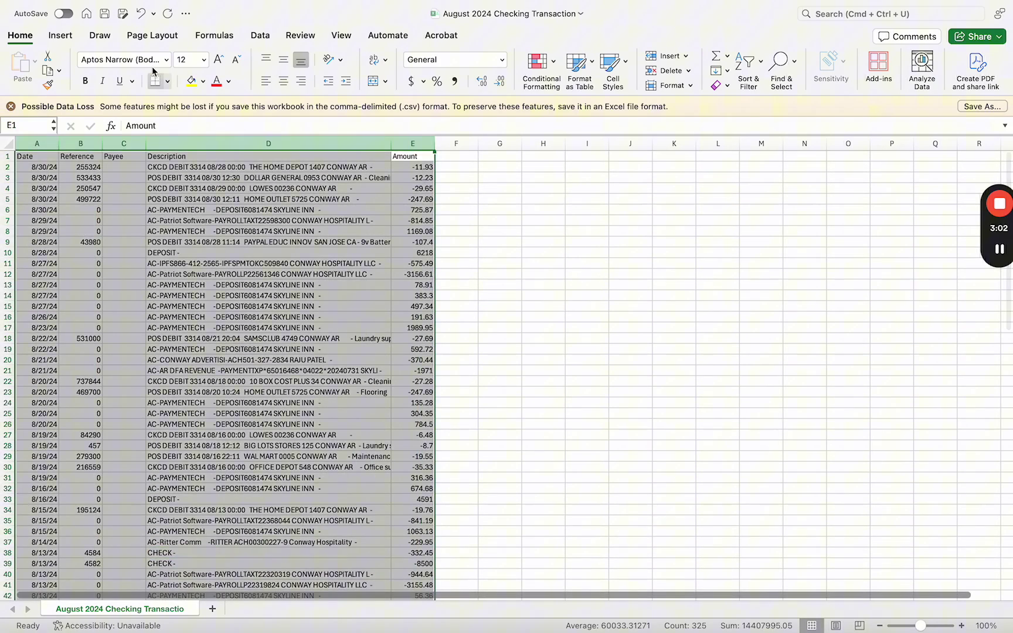
{"action": "left_click", "coordinate": [259, 35]}
{"action": "left_click", "coordinate": [486, 58]}
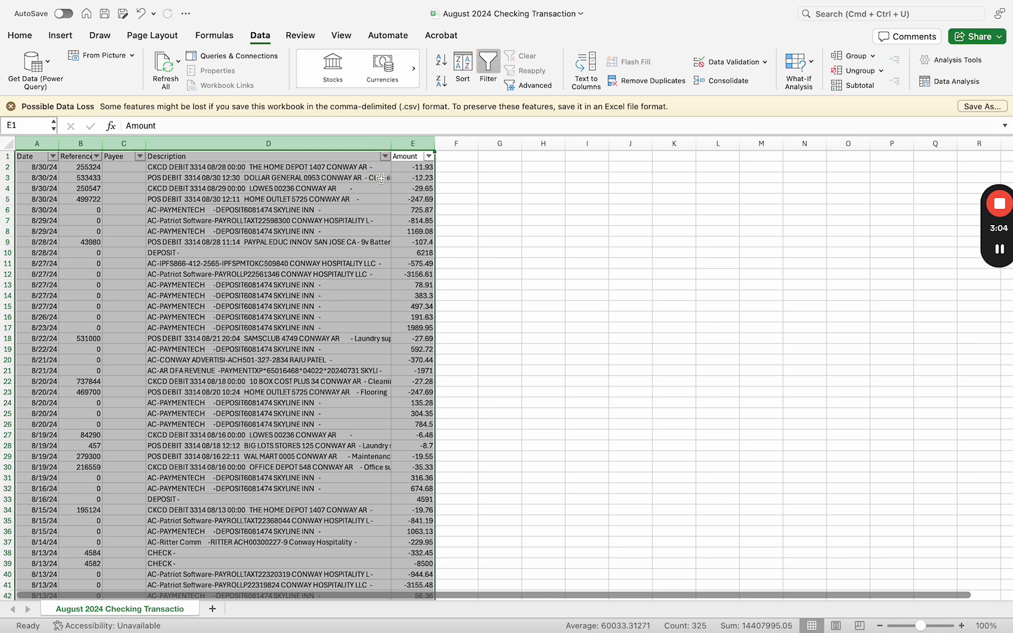
{"action": "left_click", "coordinate": [384, 178]}
{"action": "left_click", "coordinate": [381, 167]}
{"action": "left_click", "coordinate": [385, 155]}
{"action": "left_click", "coordinate": [423, 200]}
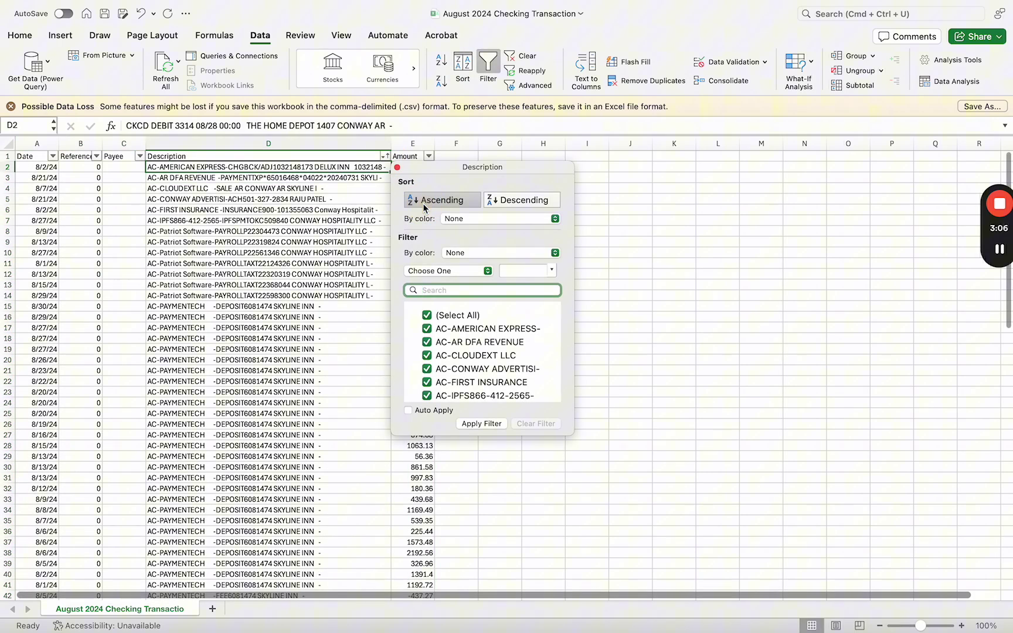
{"action": "left_click", "coordinate": [328, 369]}
{"action": "scroll", "coordinate": [293, 418], "scroll_direction": "down", "scroll_amount": 10}
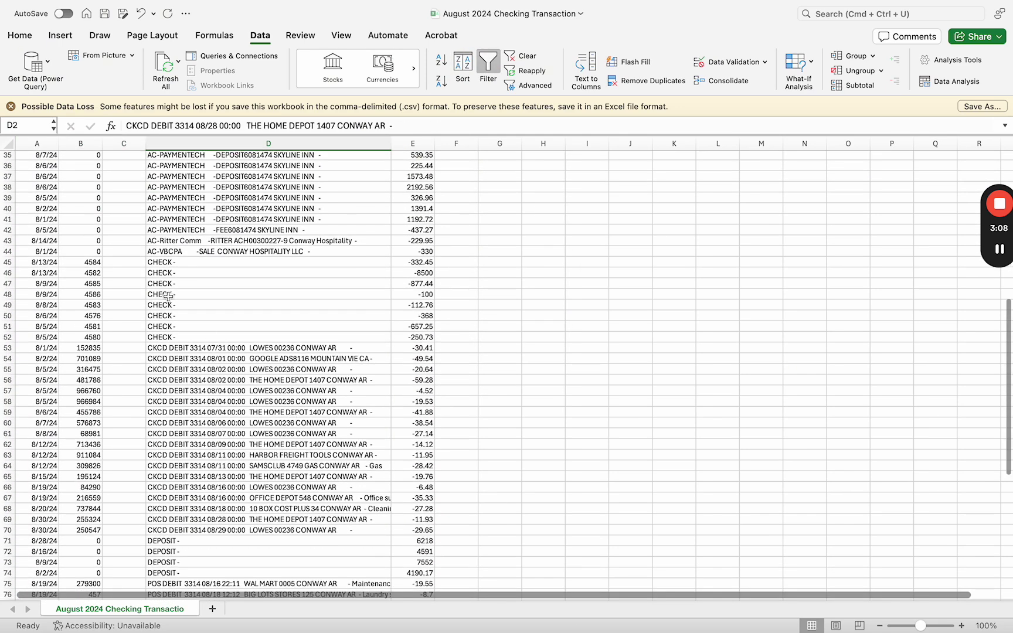
{"action": "double_click", "coordinate": [202, 262]}
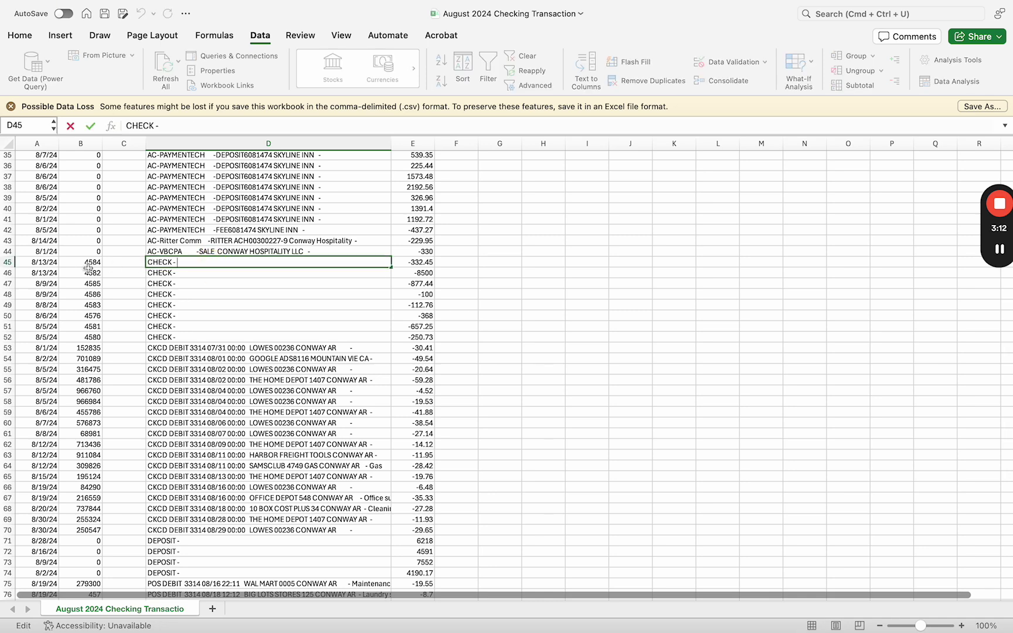
Enter payees Xyz Company, ABC and an individual's name in cells C45–C47
{"action": "left_click", "coordinate": [441, 258]}
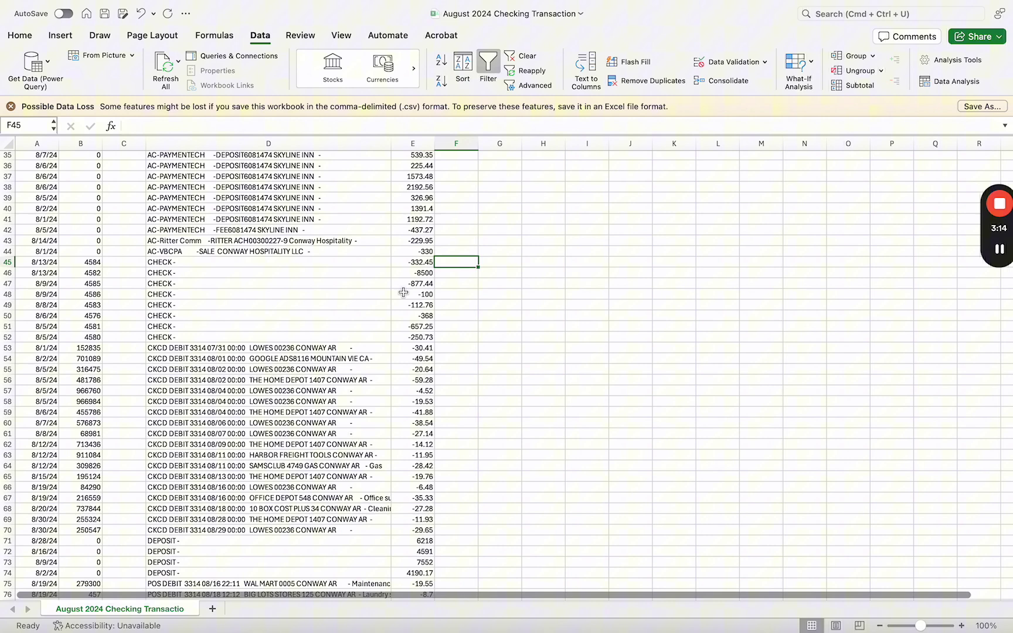
{"action": "left_click", "coordinate": [114, 263]}
{"action": "type", "text": "X"}
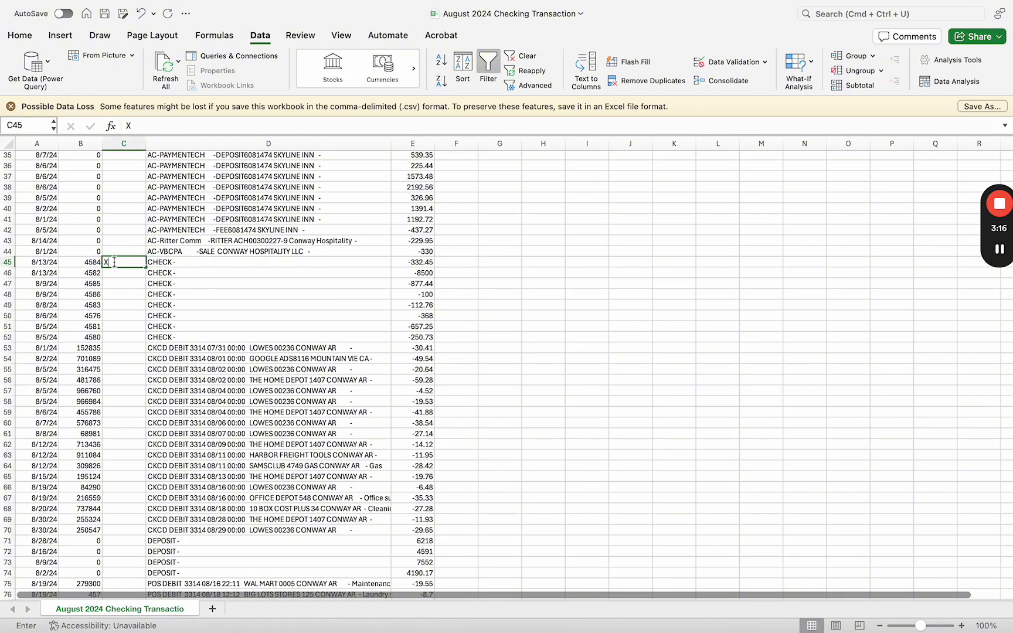
{"action": "type", "text": "yz Comp"}
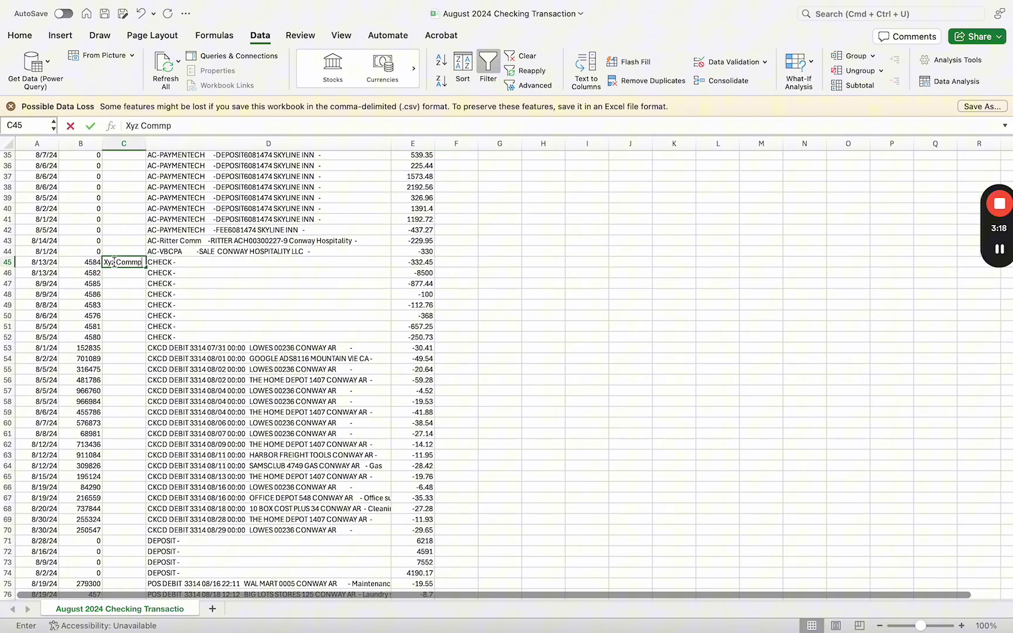
{"action": "type", "text": "any"}
{"action": "key", "text": "BackSpace"}
{"action": "type", "text": "ny"}
{"action": "key", "text": "Return"}
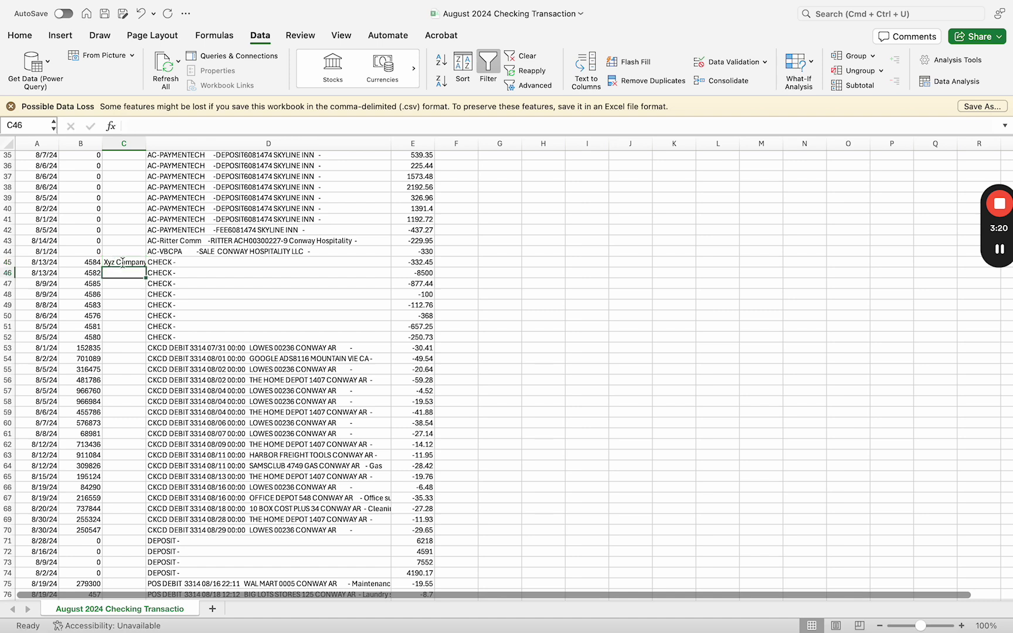
{"action": "type", "text": "ABC"}
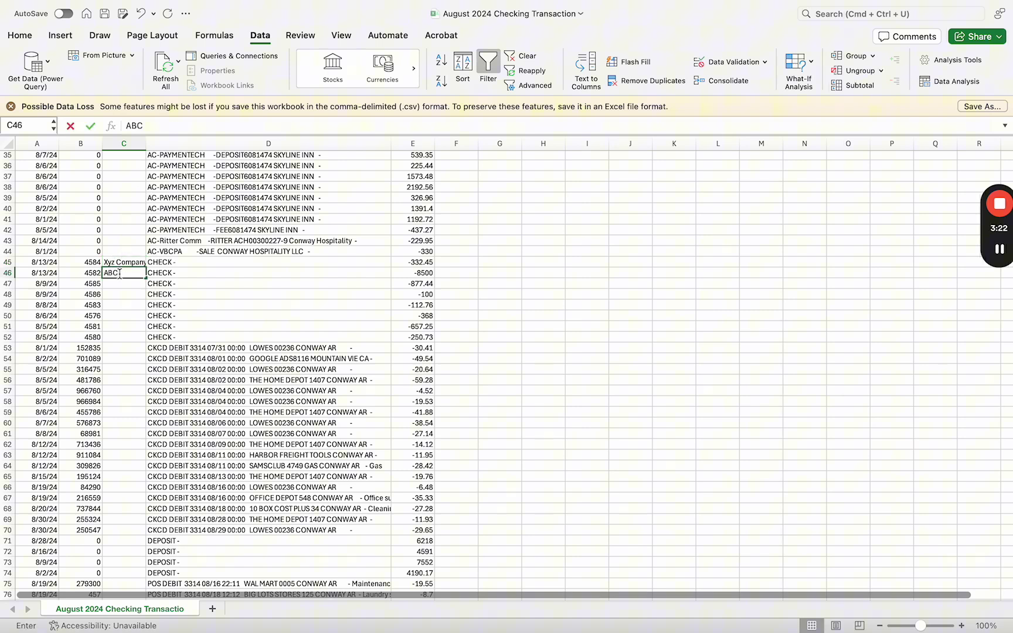
{"action": "key", "text": "Return"}
{"action": "type", "text": "Person Smit"}
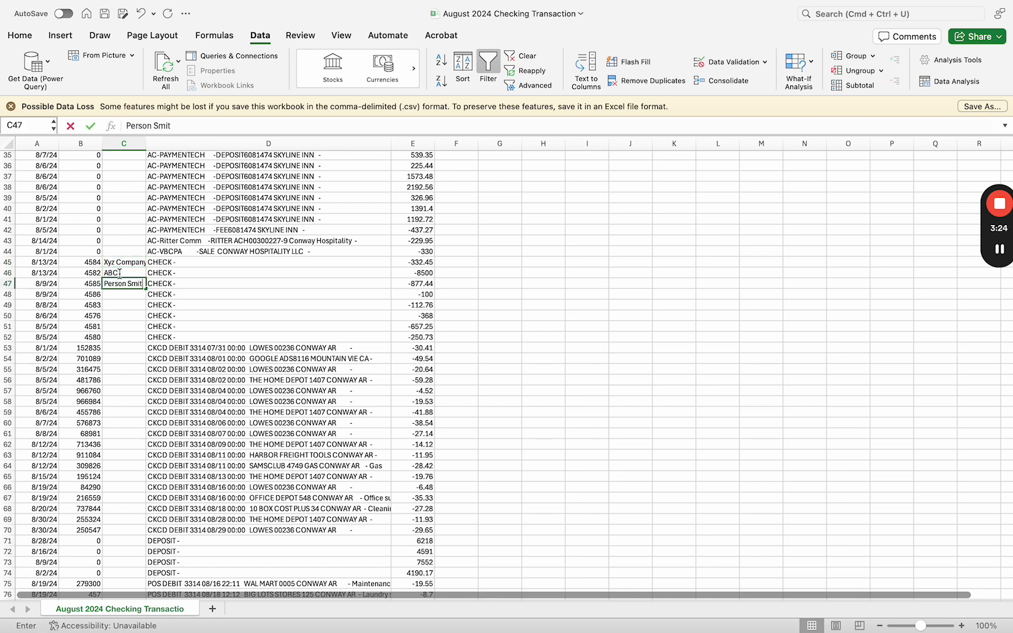
{"action": "type", "text": "h"}
{"action": "key", "text": "Return"}
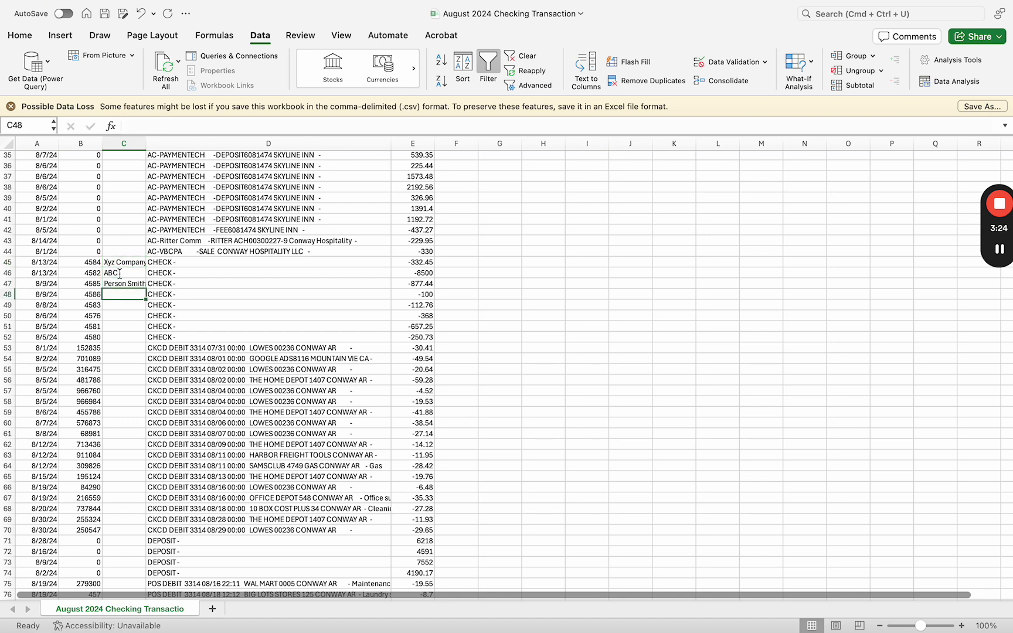
{"action": "left_click", "coordinate": [467, 263]}
Enter =CONCATENATE(D45," ",B45," ","-"," ",C45) in F45 and fill it down to F52
{"action": "type", "text": "=conc"}
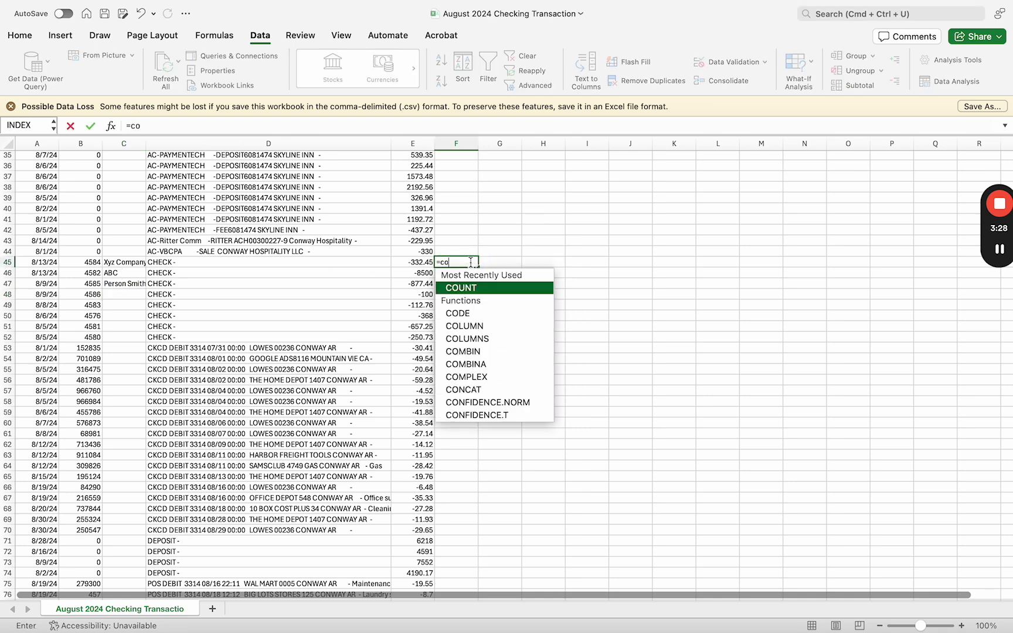
{"action": "double_click", "coordinate": [467, 313]}
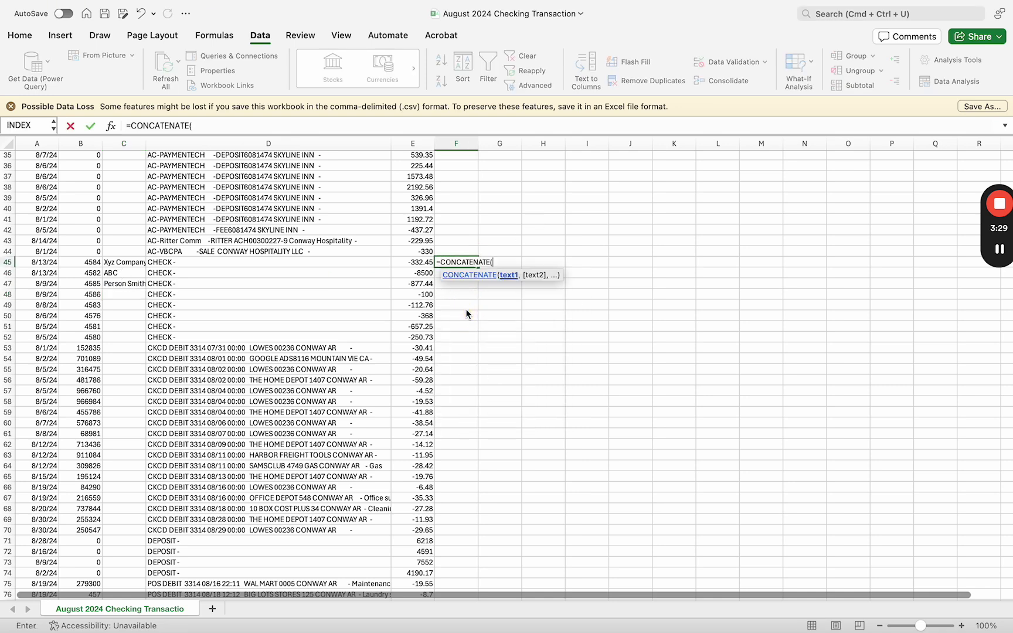
{"action": "left_click", "coordinate": [192, 263]}
{"action": "type", "text": ","}
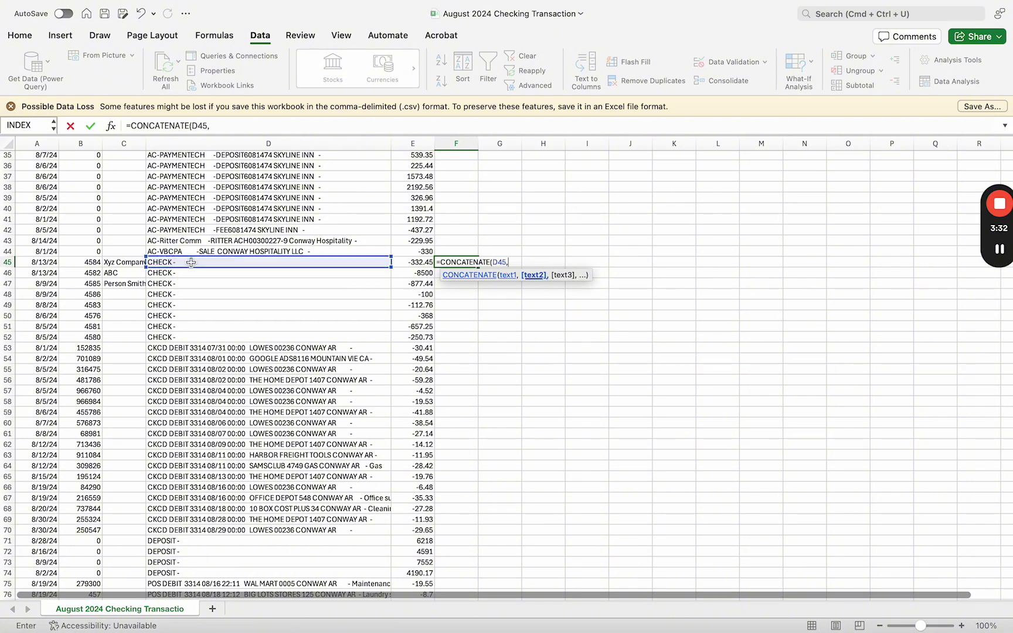
{"action": "type", "text": "\" \","}
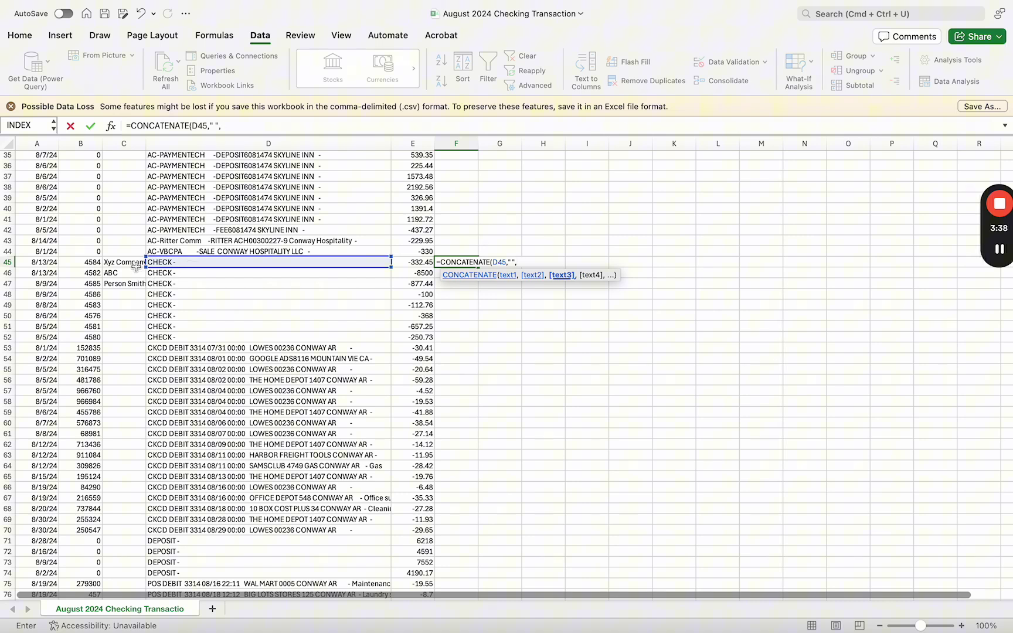
{"action": "left_click", "coordinate": [90, 262]}
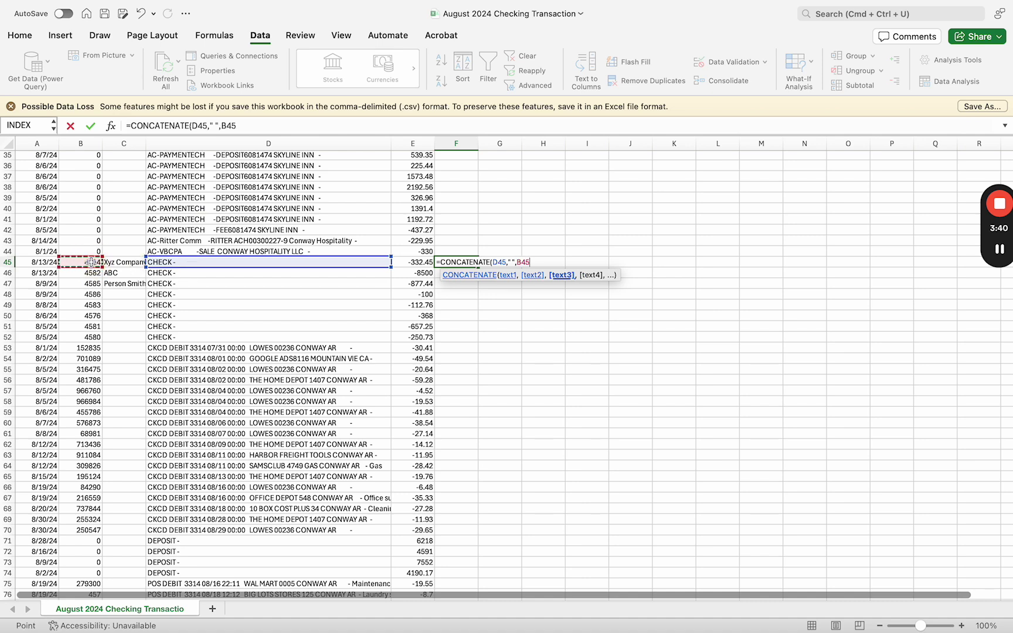
{"action": "type", "text": ",\" \""}
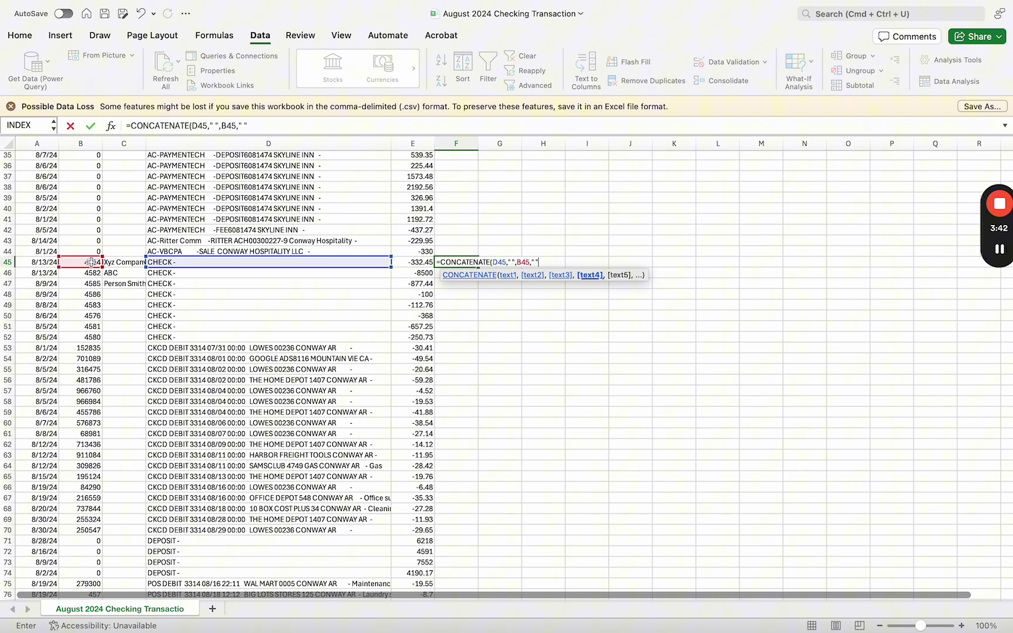
{"action": "type", "text": ",\"-\""}
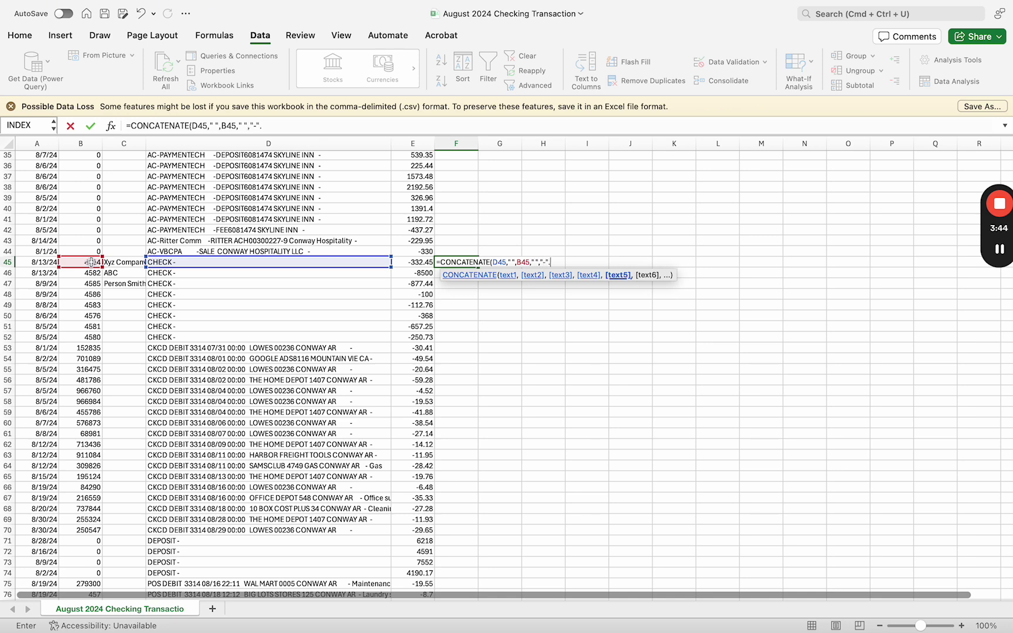
{"action": "type", "text": ",\" \","}
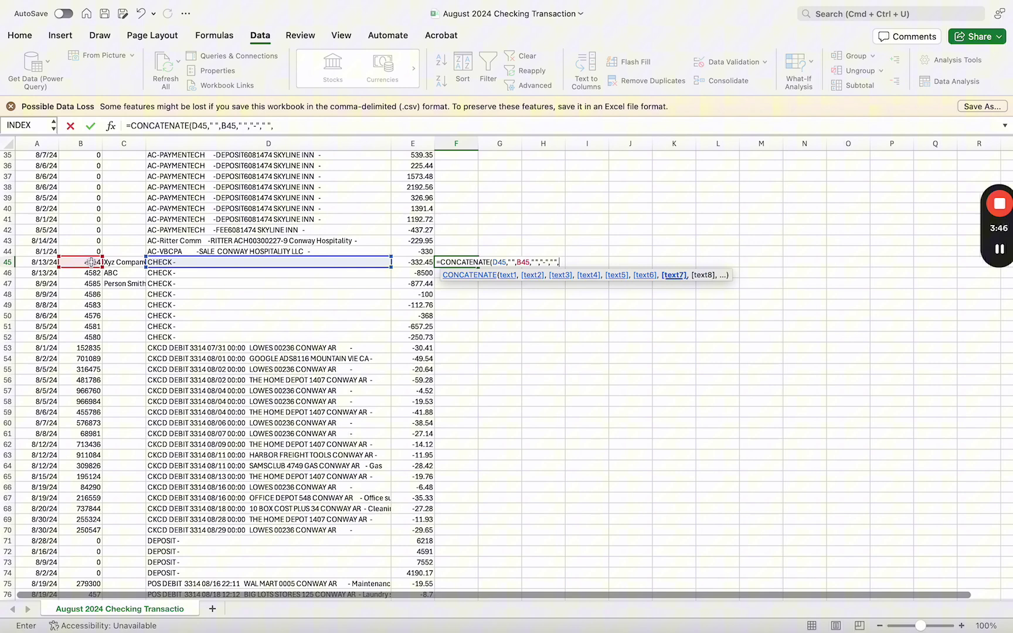
{"action": "left_click", "coordinate": [121, 262]}
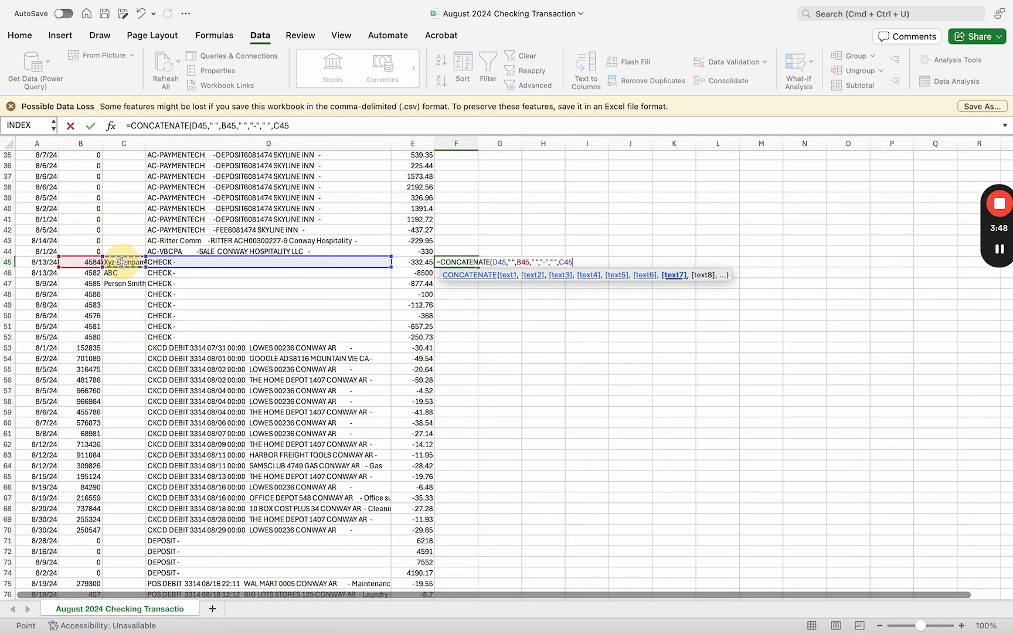
{"action": "type", "text": ")"}
{"action": "key", "text": "Tab"}
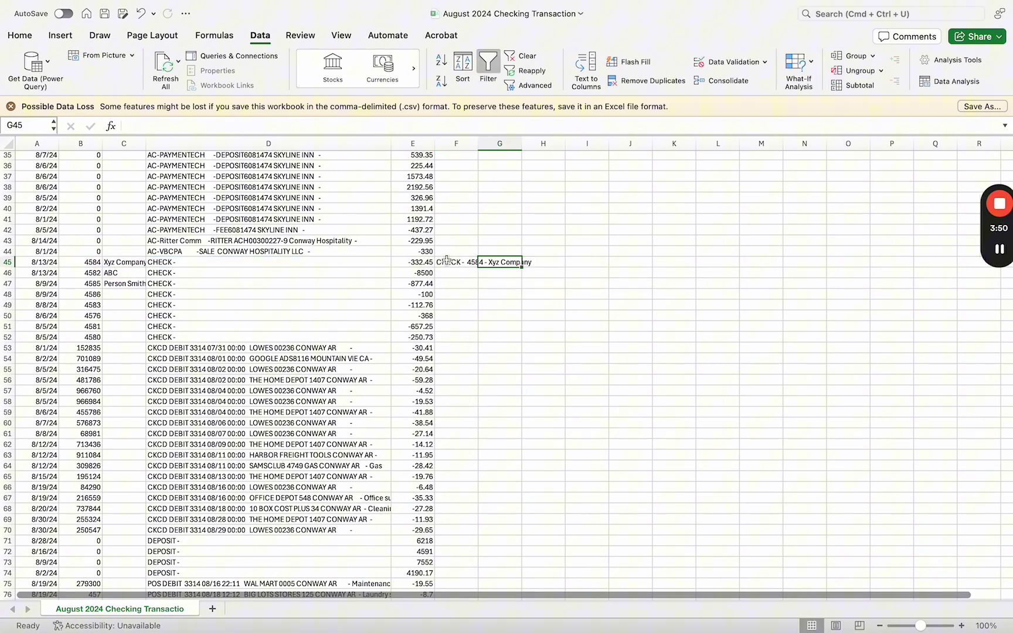
{"action": "left_click", "coordinate": [462, 264]}
{"action": "left_click_drag", "start_coordinate": [480, 267], "coordinate": [479, 340]}
Paste the combined check texts from F45:F52 as values into D45:D52
{"action": "key", "text": "super+c"}
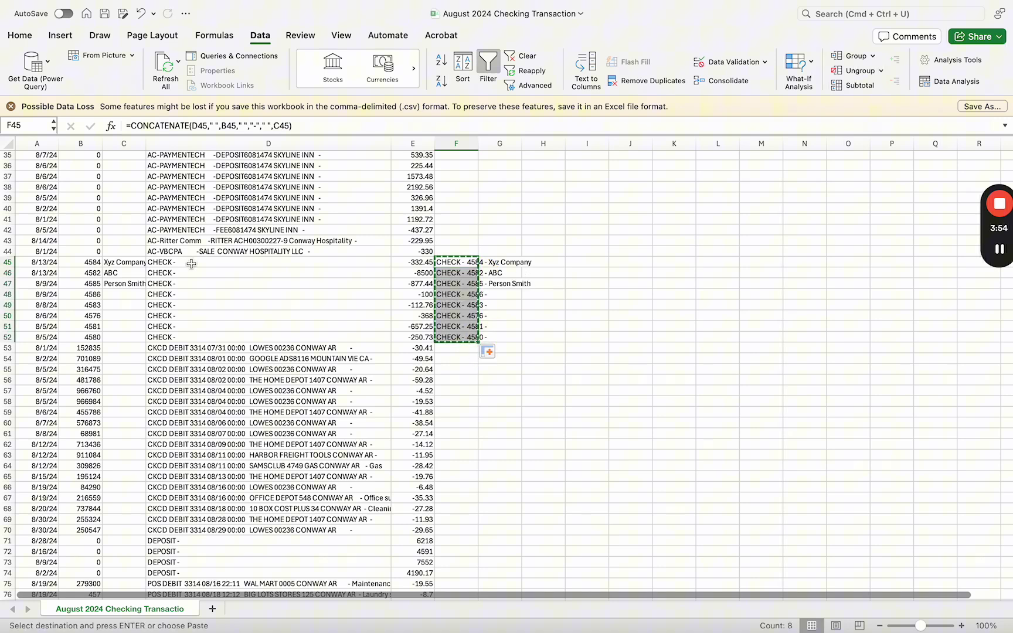
{"action": "right_click", "coordinate": [194, 262]}
{"action": "mouse_move", "coordinate": [350, 235]}
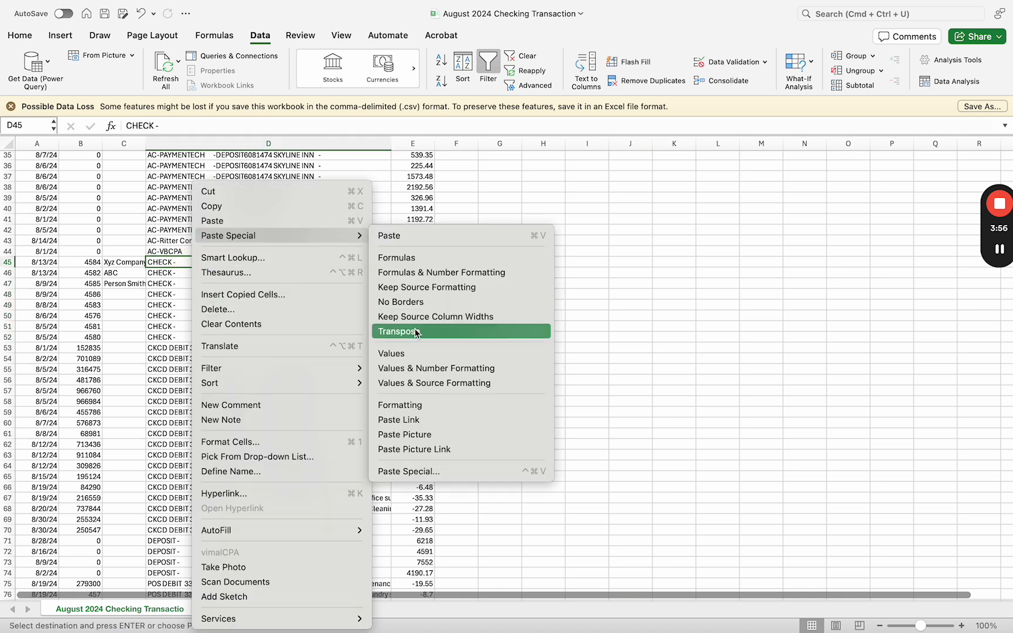
{"action": "left_click", "coordinate": [414, 355]}
Clear helper column F and review the updated Description column, including the payroll entry in D13
{"action": "left_click", "coordinate": [456, 143]}
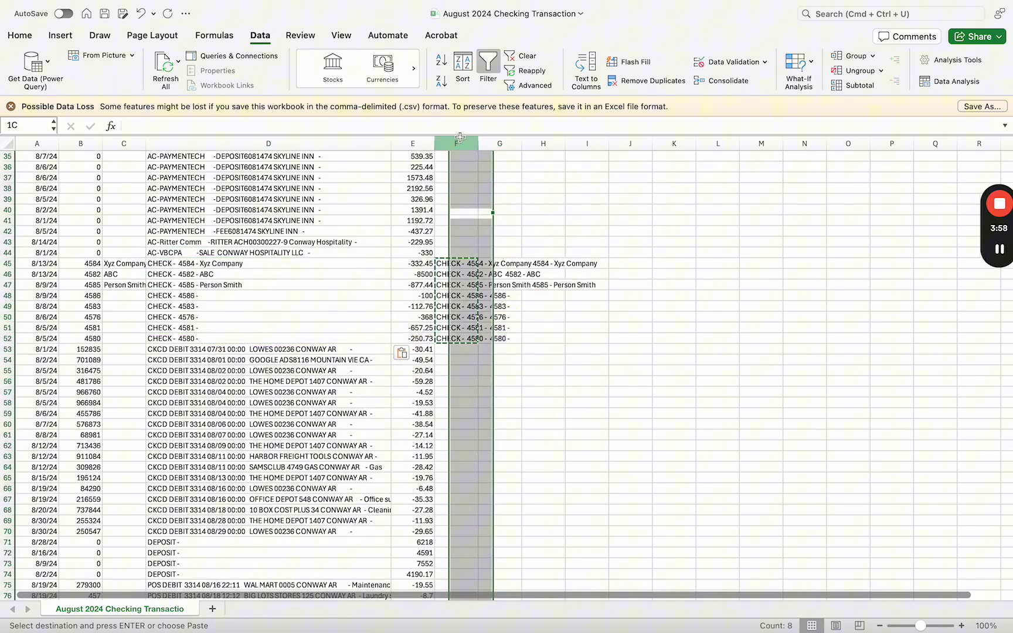
{"action": "key", "text": "Delete"}
{"action": "left_click", "coordinate": [587, 316]}
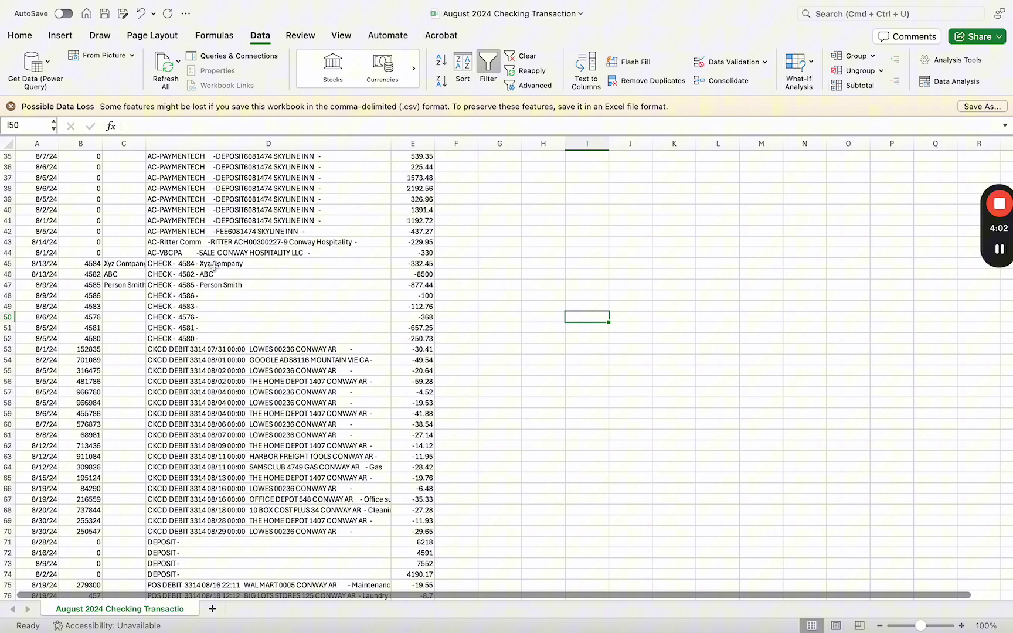
{"action": "scroll", "coordinate": [212, 313], "scroll_direction": "up", "scroll_amount": 5}
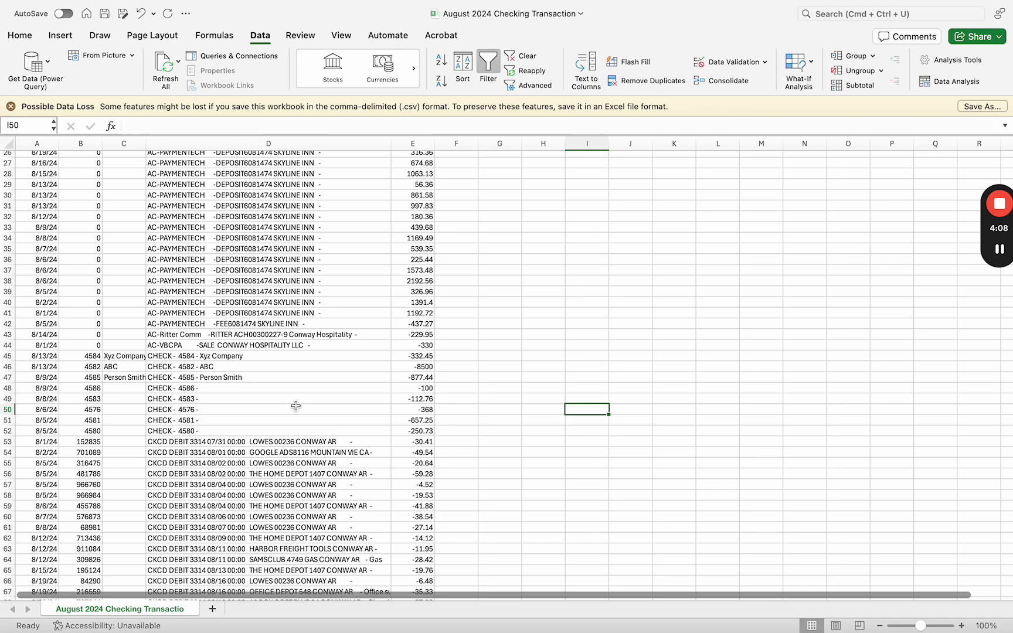
{"action": "scroll", "coordinate": [230, 366], "scroll_direction": "up", "scroll_amount": 12}
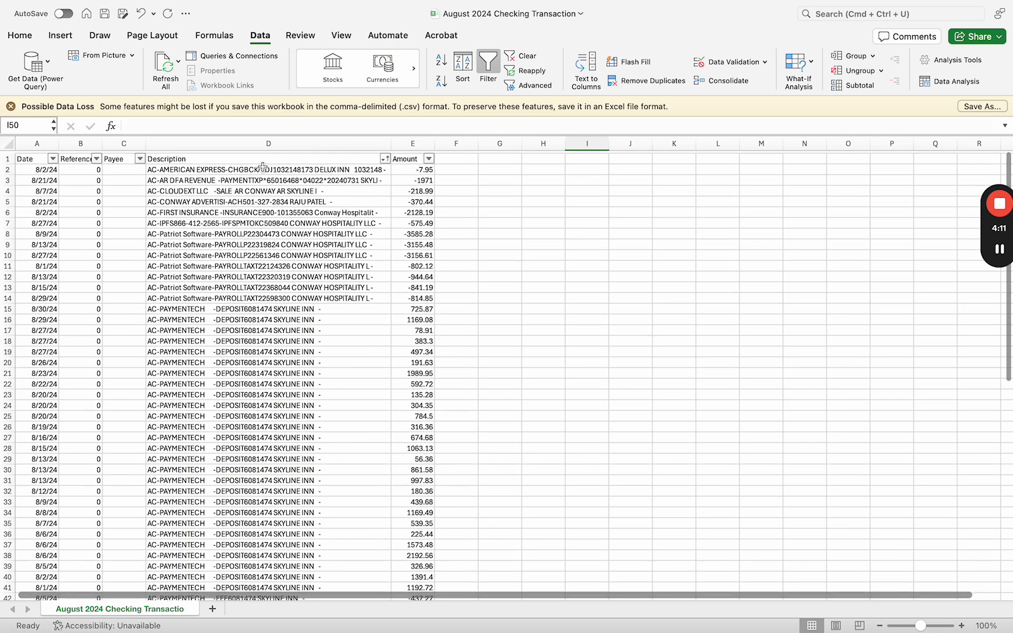
{"action": "left_click", "coordinate": [268, 142]}
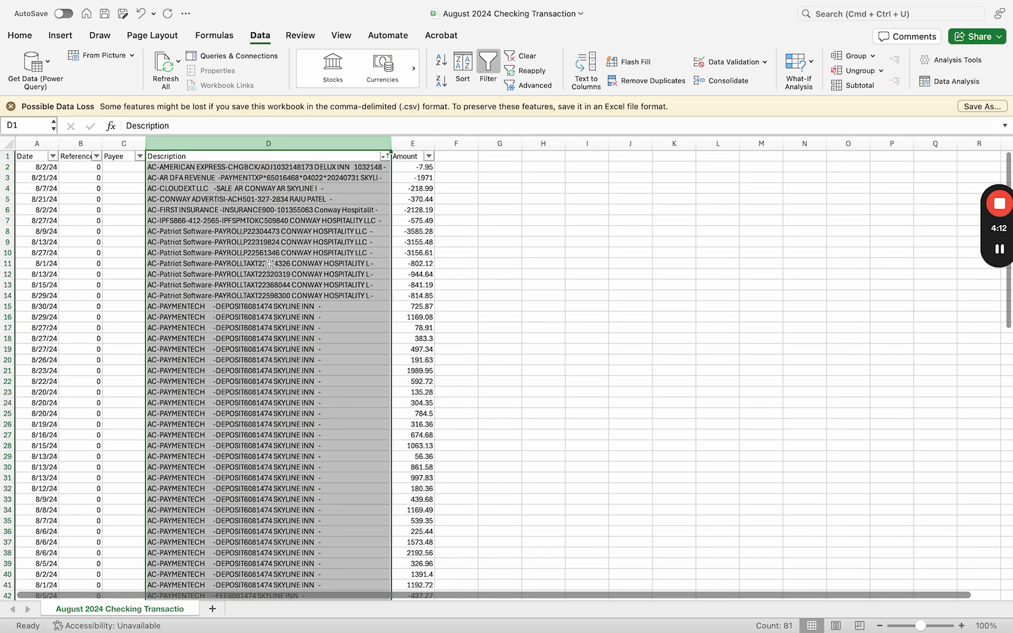
{"action": "left_click", "coordinate": [298, 286]}
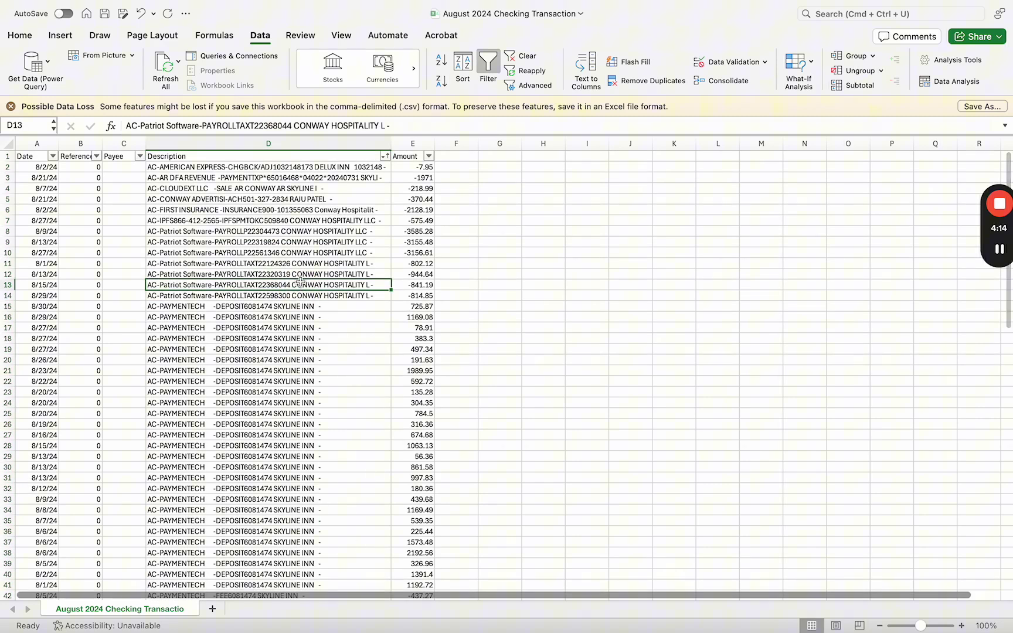
{"action": "scroll", "coordinate": [298, 287], "scroll_direction": "down", "scroll_amount": 4}
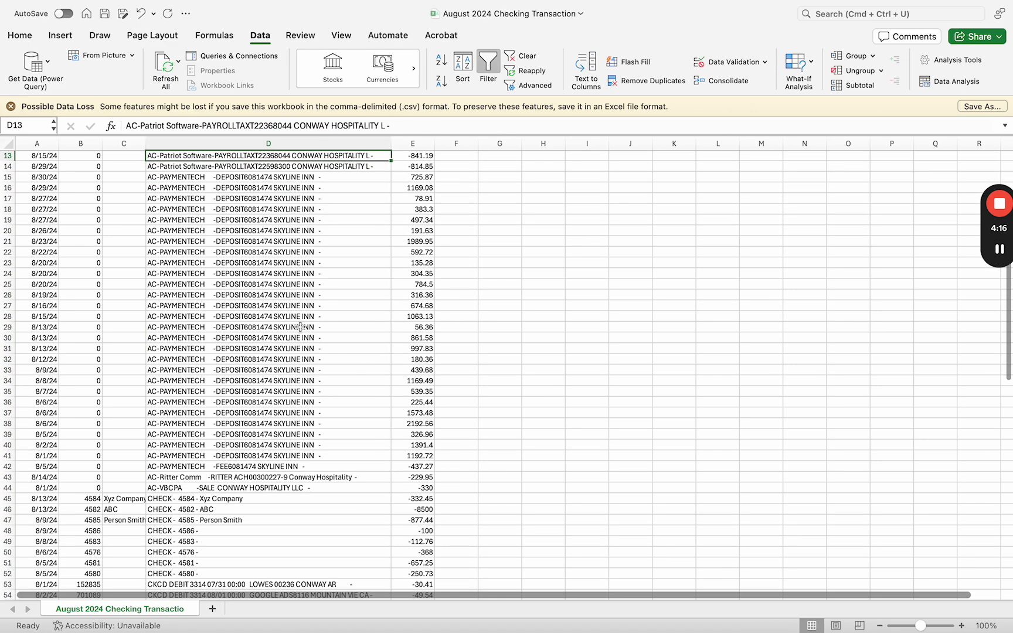
{"action": "scroll", "coordinate": [300, 327], "scroll_direction": "down", "scroll_amount": 6}
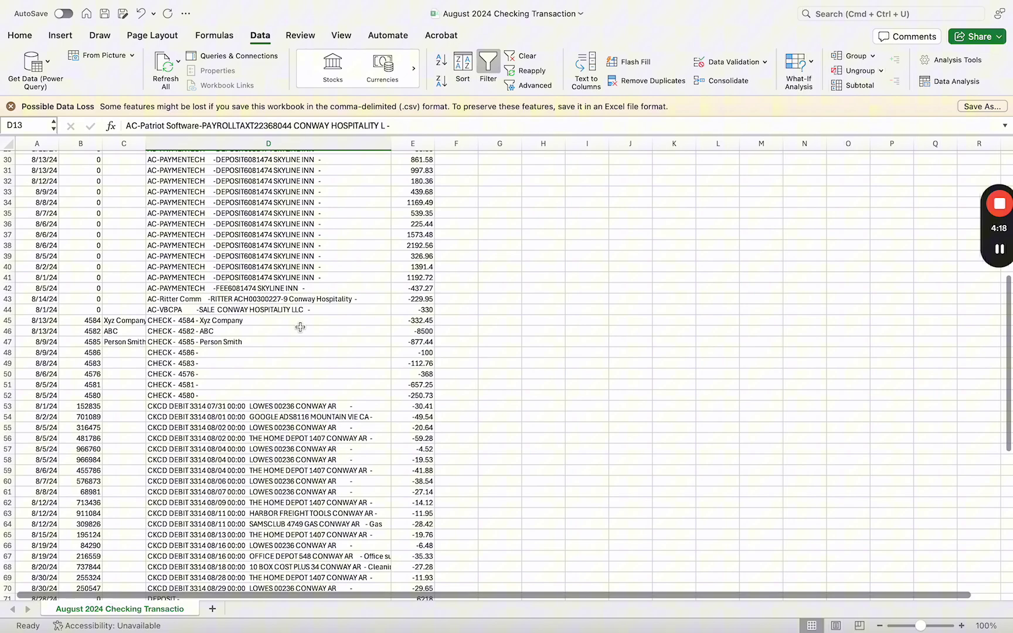
Review the Payee cells and descriptions for the payroll tax and CHECK rows
{"action": "scroll", "coordinate": [300, 326], "scroll_direction": "down", "scroll_amount": 4}
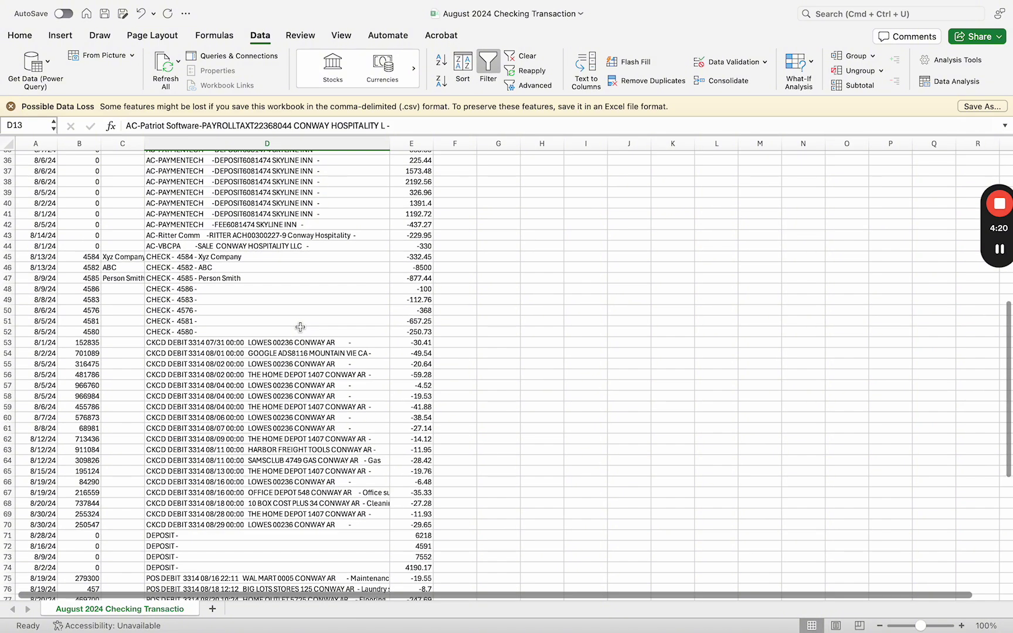
{"action": "scroll", "coordinate": [300, 327], "scroll_direction": "down", "scroll_amount": 4}
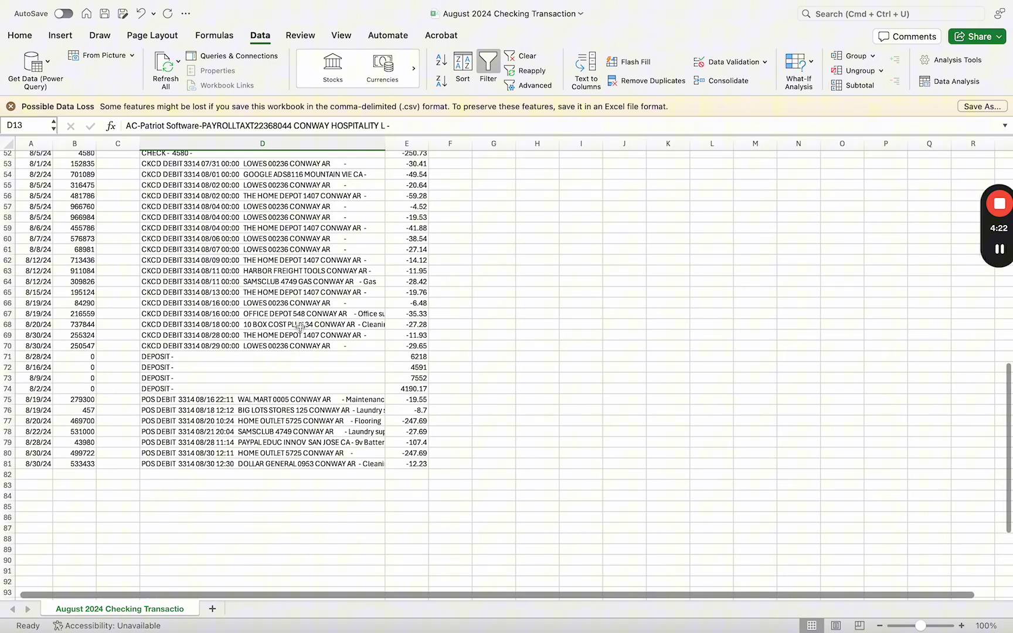
{"action": "scroll", "coordinate": [301, 327], "scroll_direction": "up", "scroll_amount": 2}
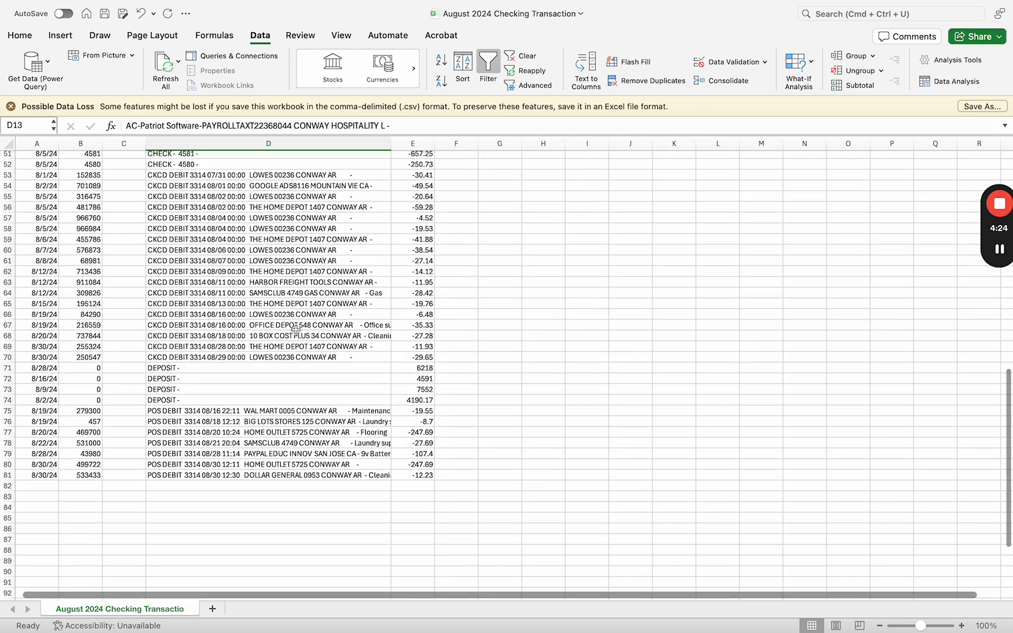
{"action": "scroll", "coordinate": [296, 329], "scroll_direction": "up", "scroll_amount": 15}
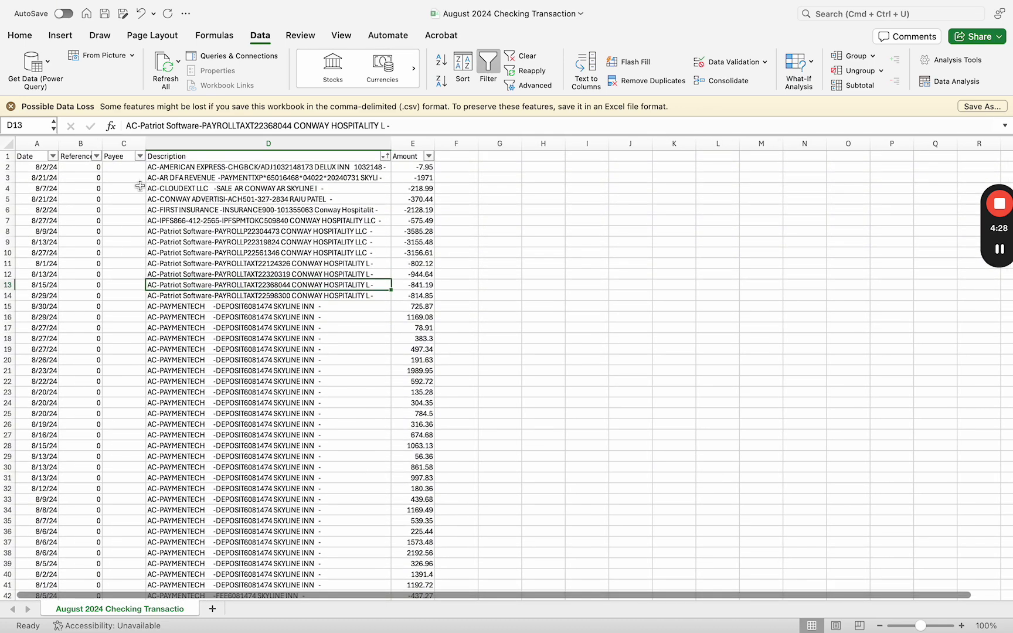
{"action": "left_click_drag", "start_coordinate": [132, 178], "coordinate": [136, 333]}
{"action": "left_click", "coordinate": [185, 285]}
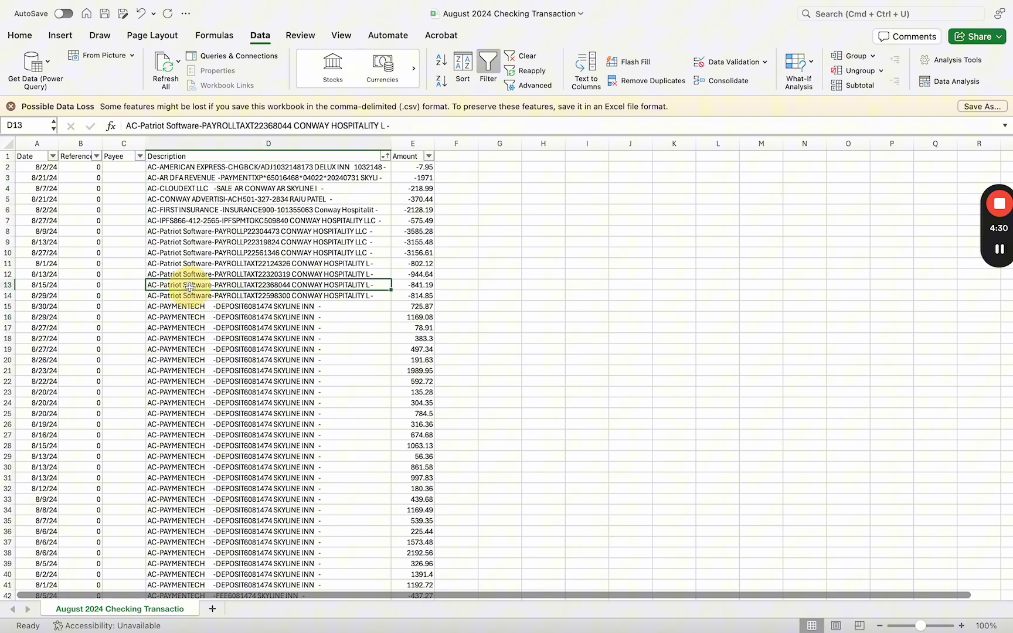
{"action": "scroll", "coordinate": [246, 239], "scroll_direction": "down", "scroll_amount": 6}
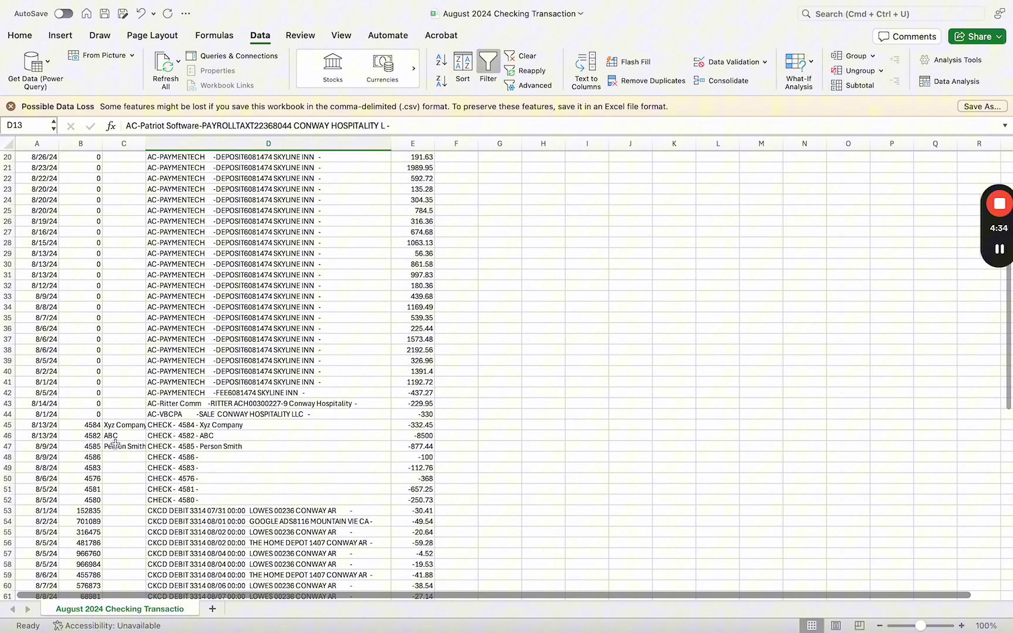
{"action": "left_click_drag", "start_coordinate": [130, 414], "coordinate": [141, 499]}
{"action": "left_click", "coordinate": [220, 457]}
{"action": "scroll", "coordinate": [220, 459], "scroll_direction": "up", "scroll_amount": 6}
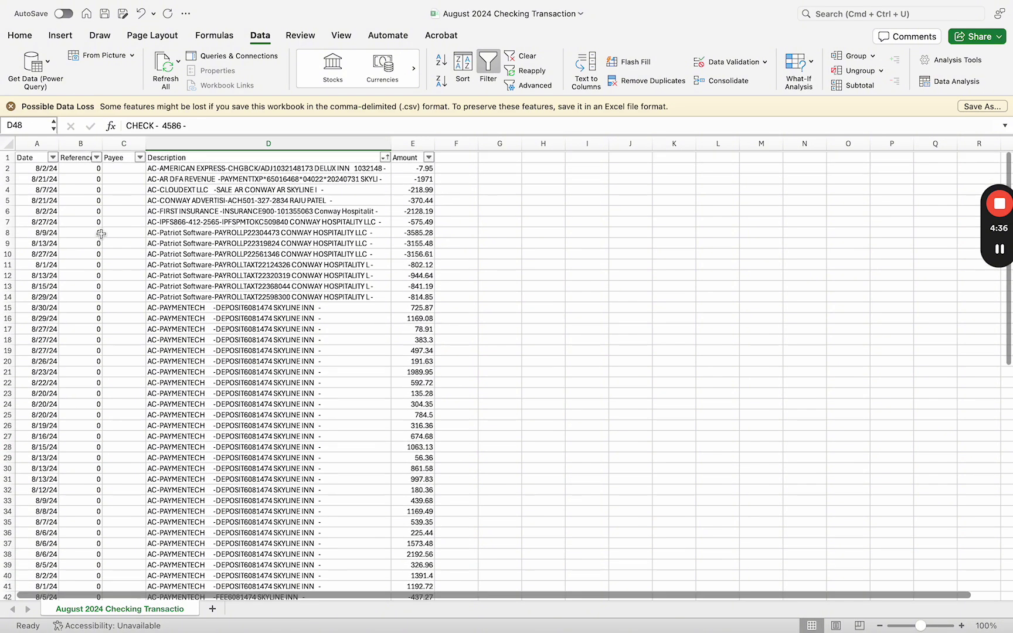
{"action": "scroll", "coordinate": [161, 260], "scroll_direction": "down", "scroll_amount": 1}
{"action": "scroll", "coordinate": [44, 195], "scroll_direction": "up", "scroll_amount": 1}
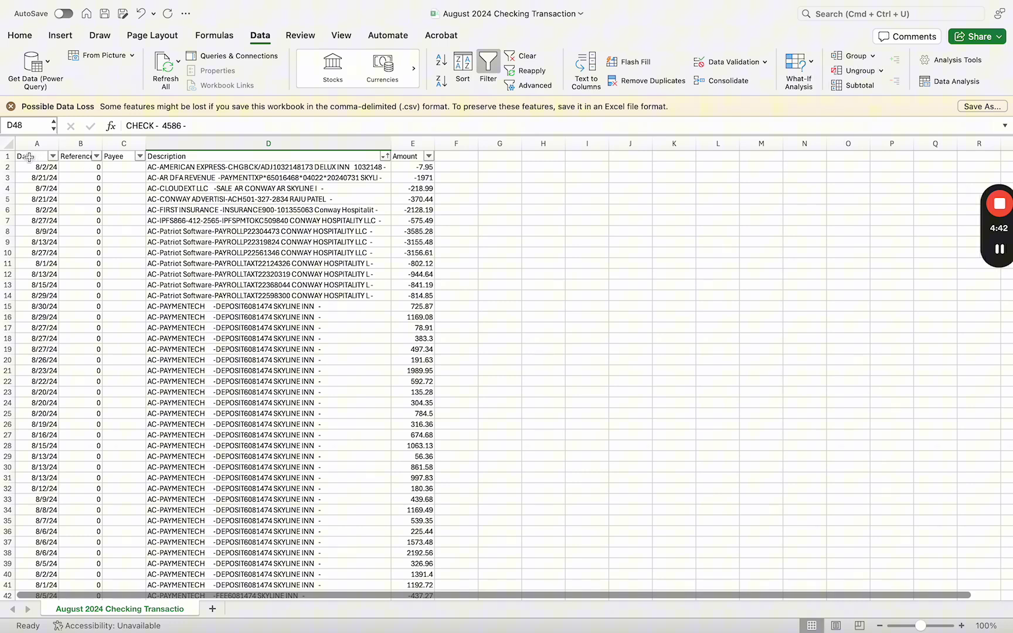
Fill the Date-to-Amount header row A1:E1 with yellow
{"action": "left_click_drag", "start_coordinate": [33, 157], "coordinate": [419, 154]}
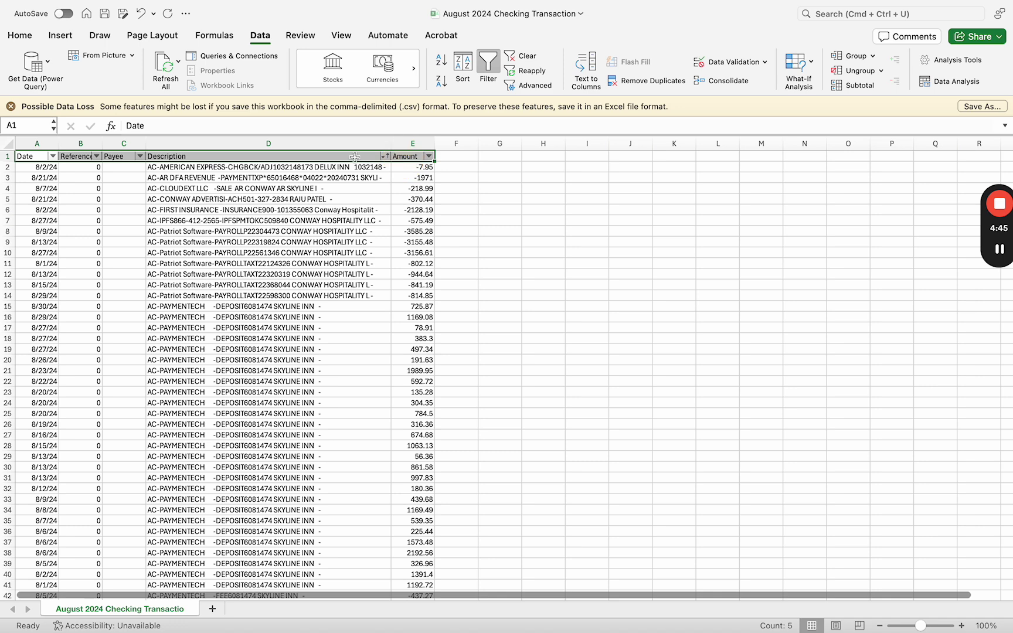
{"action": "left_click", "coordinate": [21, 35]}
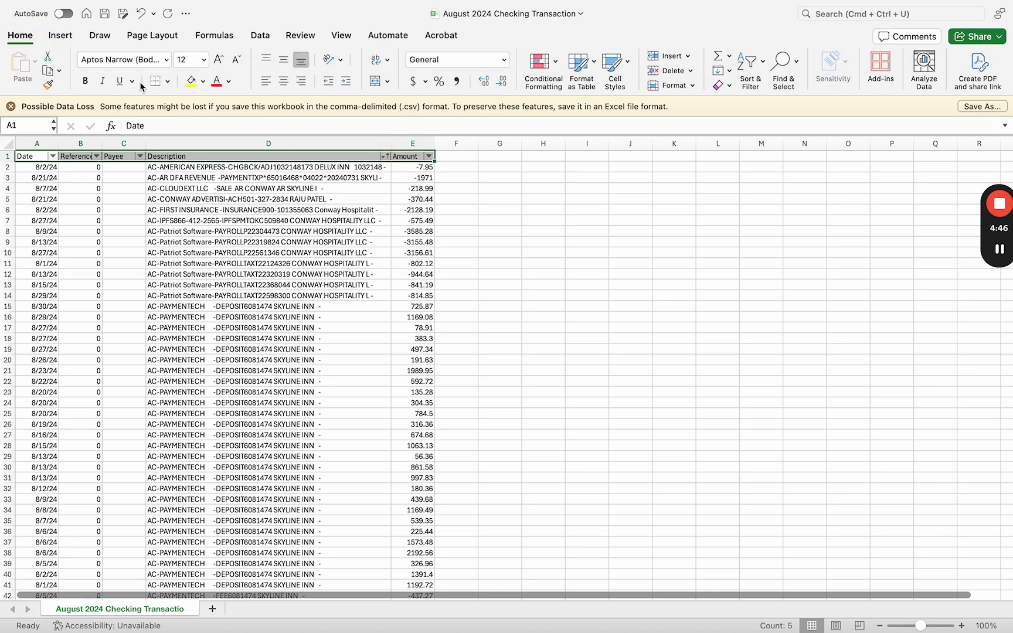
{"action": "left_click", "coordinate": [191, 81]}
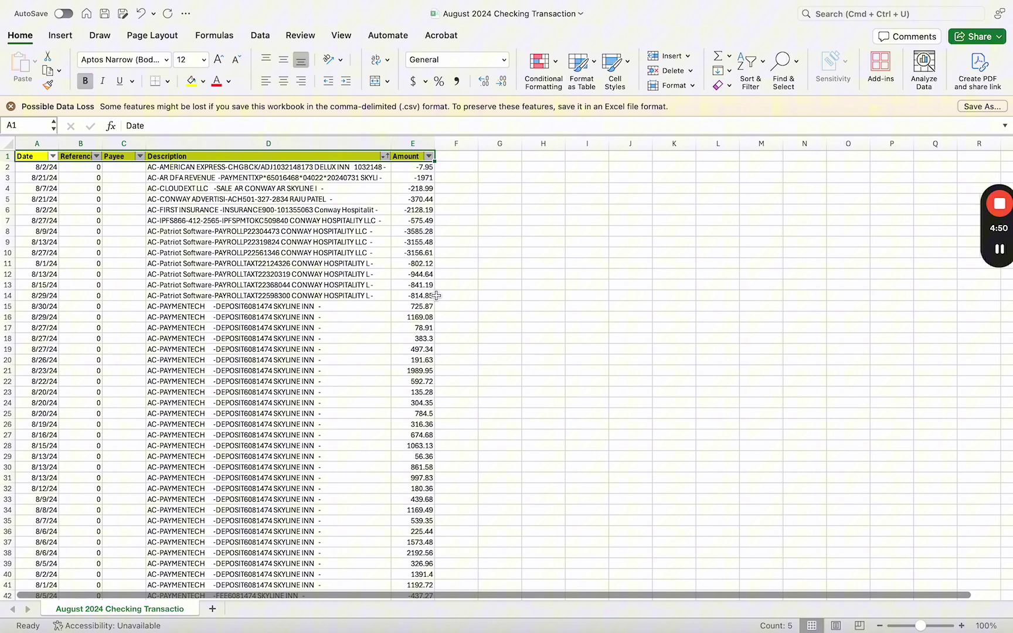
{"action": "left_click", "coordinate": [375, 317]}
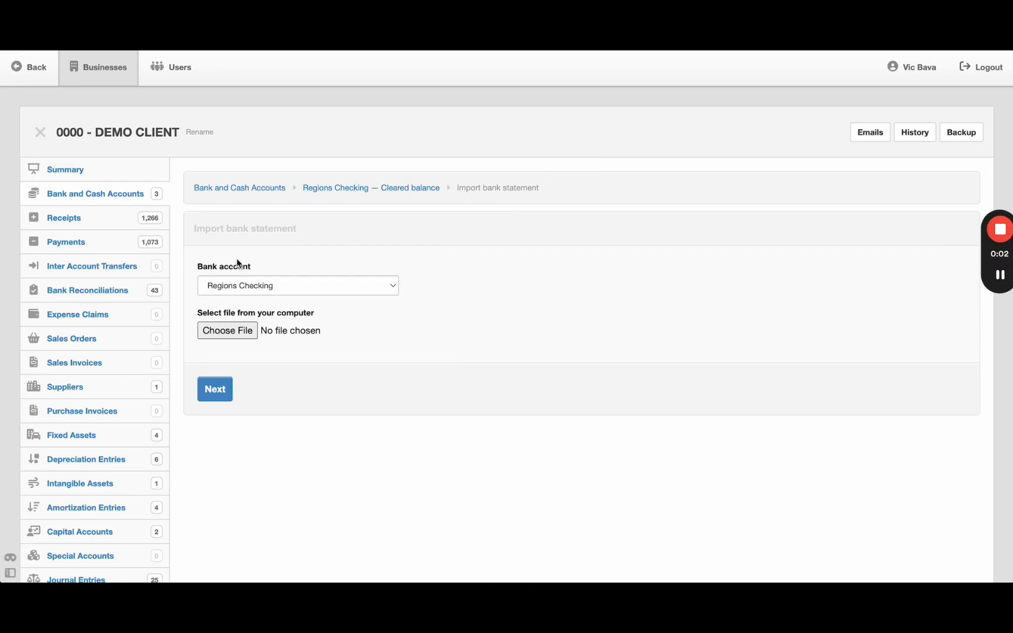
Go from Summary to Bank and Cash Accounts, briefly opening and leaving the statement import form
{"action": "left_click", "coordinate": [132, 174]}
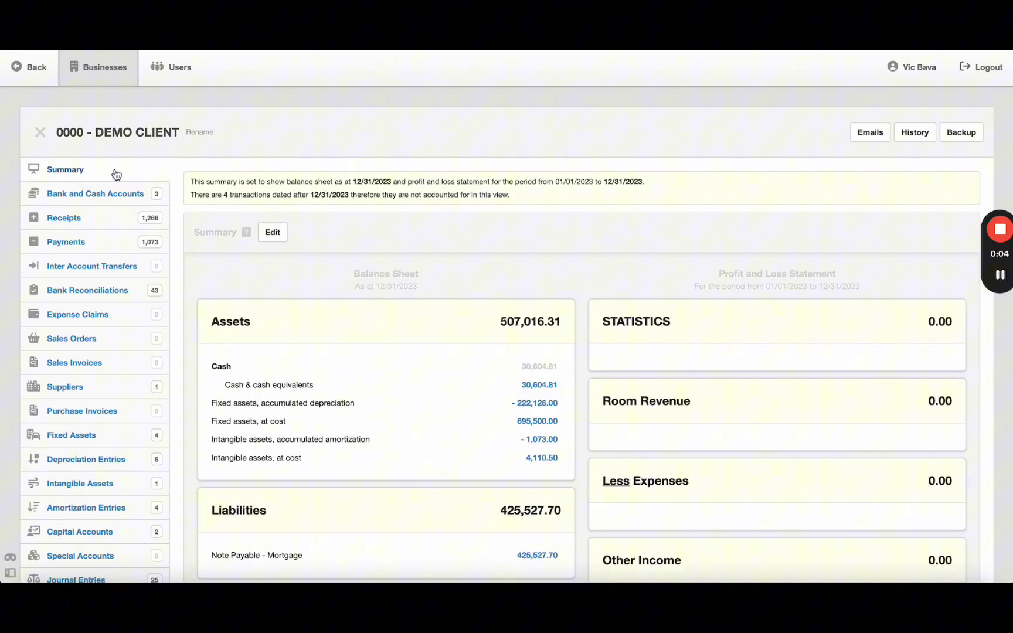
{"action": "left_click", "coordinate": [85, 194]}
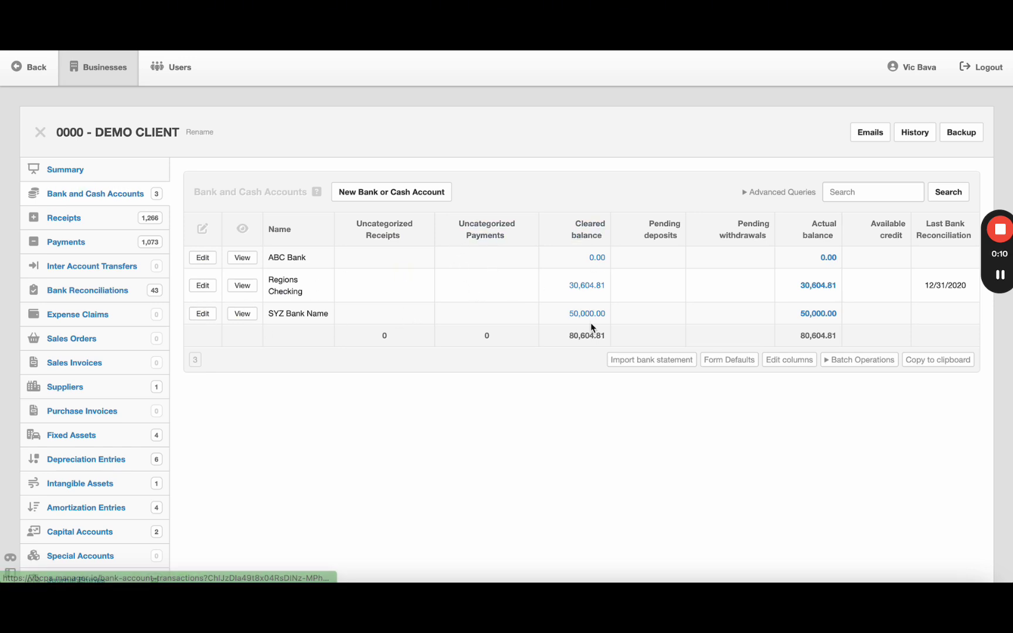
{"action": "left_click", "coordinate": [662, 365]}
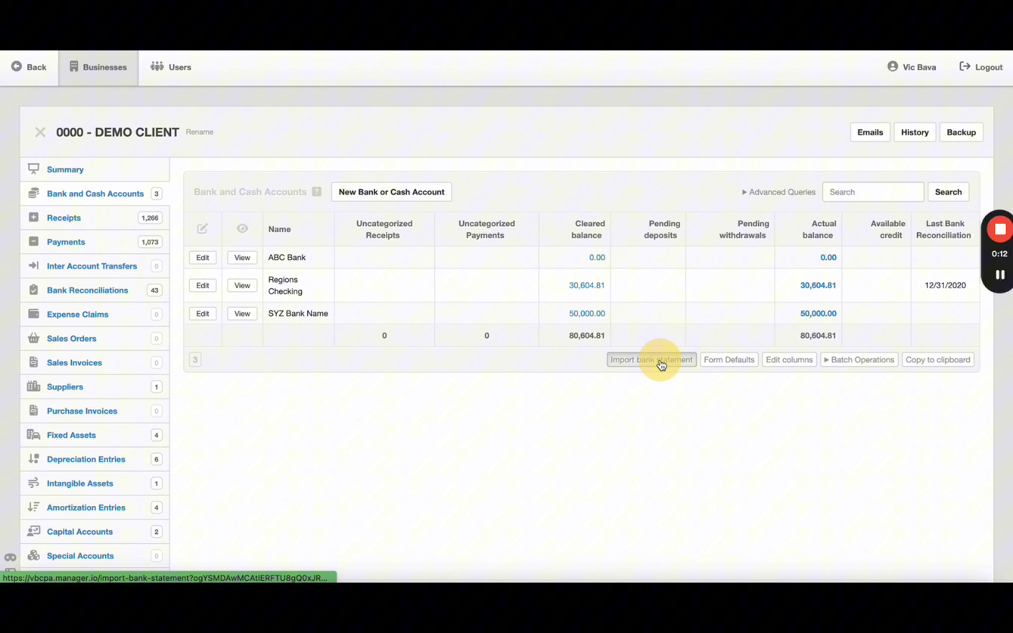
{"action": "left_click", "coordinate": [88, 195]}
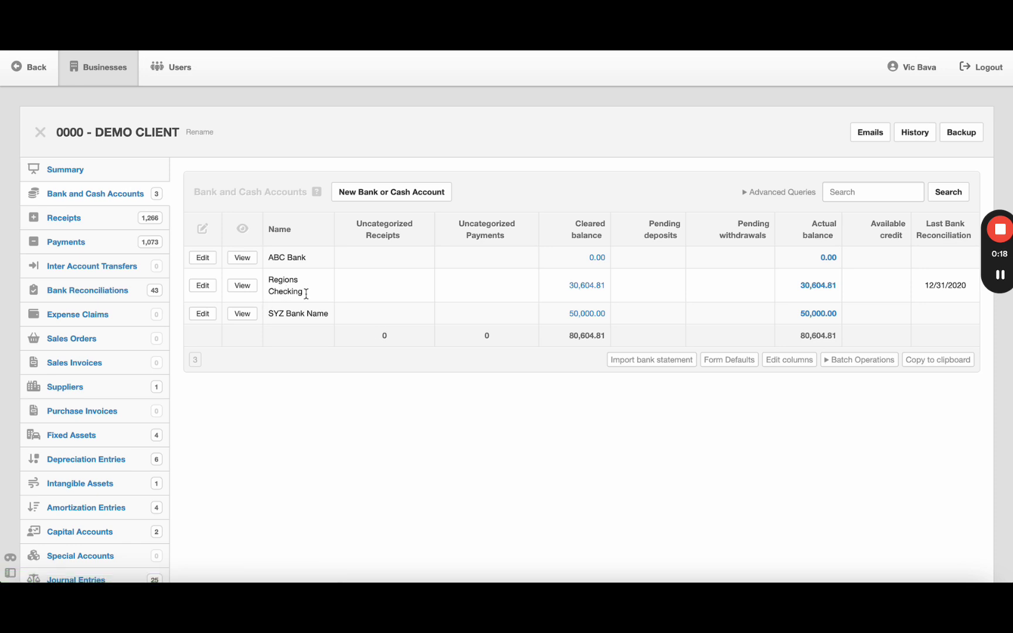
Open Regions Checking's 30,604.81 cleared-balance transactions and review the most recent entries
{"action": "left_click", "coordinate": [587, 286]}
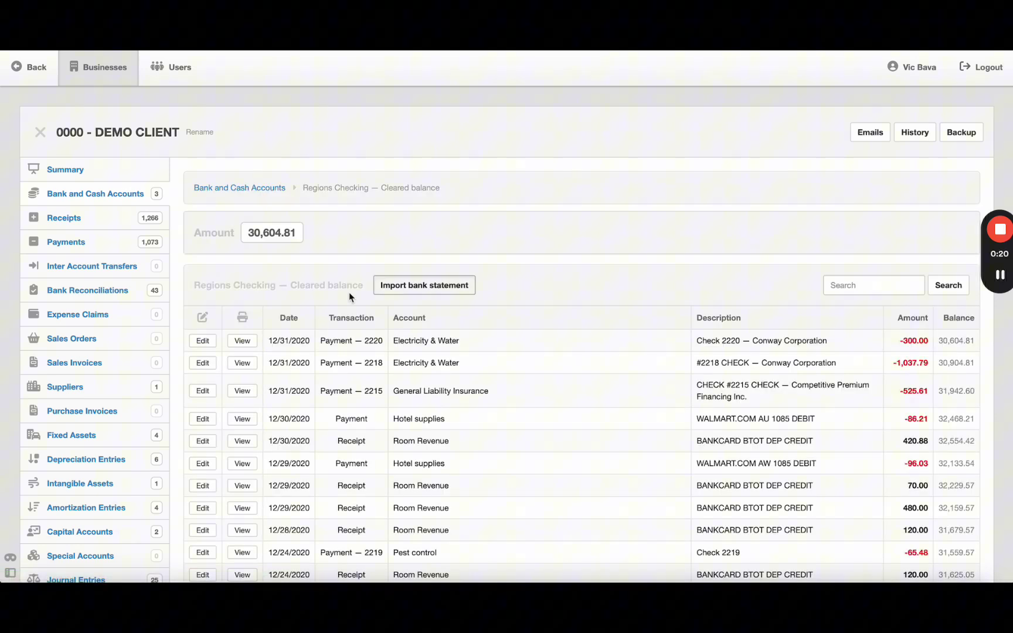
{"action": "left_click_drag", "start_coordinate": [291, 347], "coordinate": [304, 461]}
{"action": "left_click", "coordinate": [346, 432]}
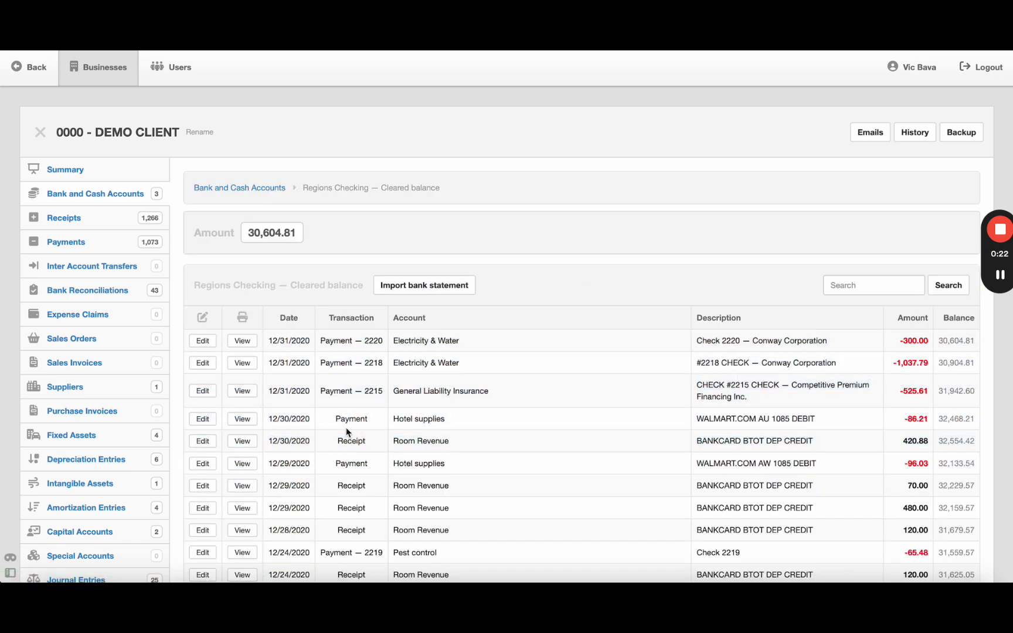
Import August 2024 Checking Transaction.csv into Regions Checking, bringing in all 80 transactions
{"action": "left_click", "coordinate": [416, 289]}
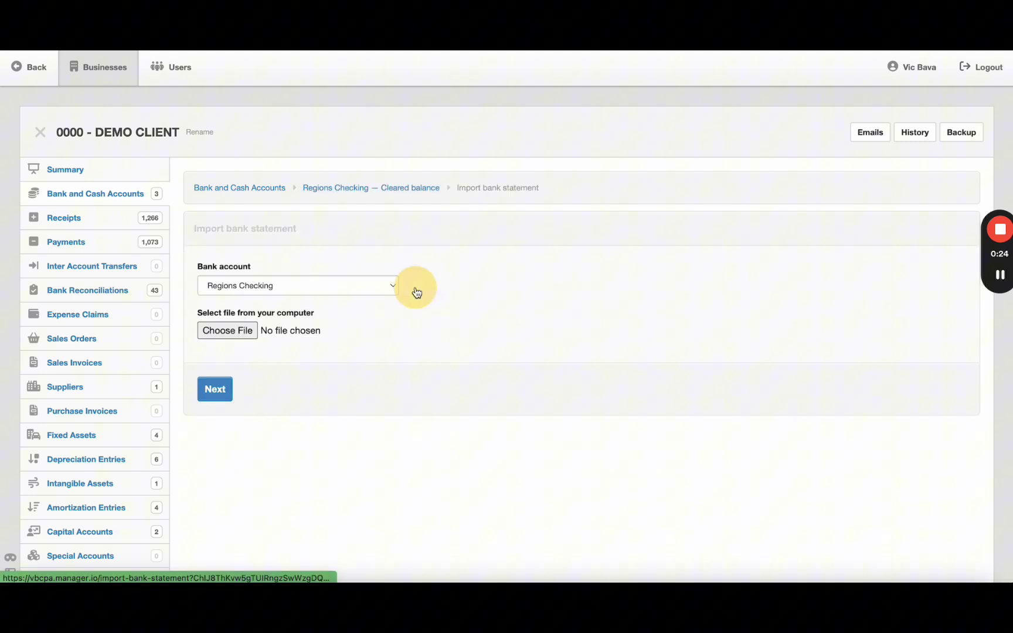
{"action": "left_click", "coordinate": [218, 292]}
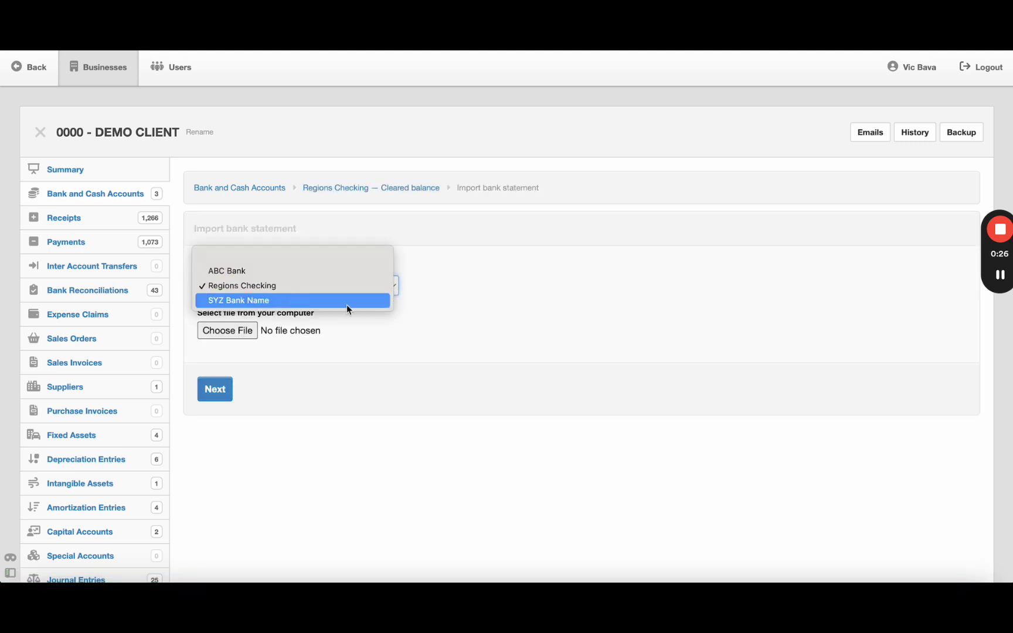
{"action": "left_click", "coordinate": [436, 341]}
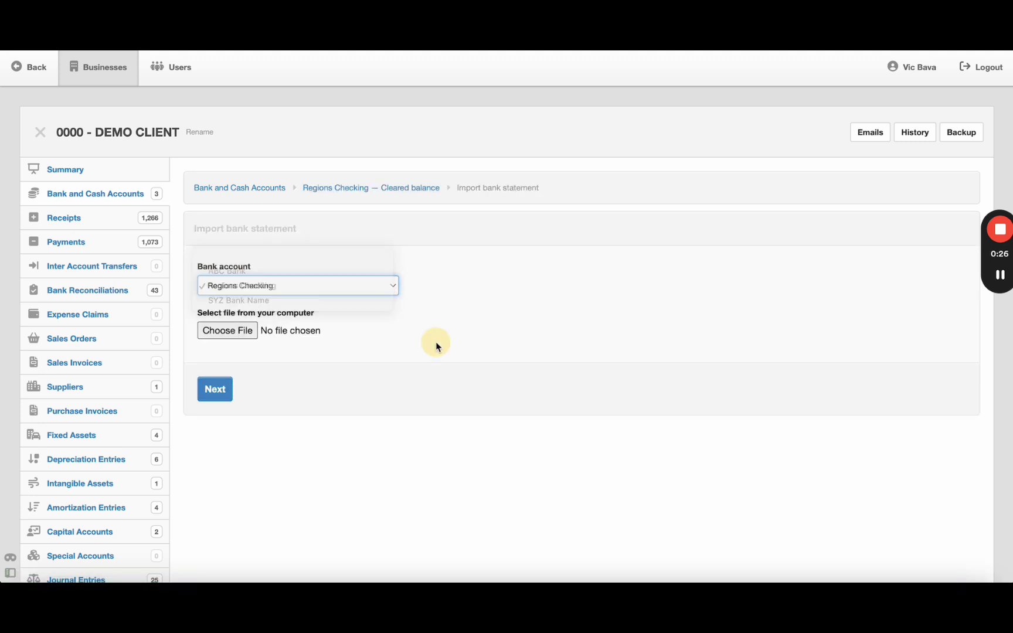
{"action": "left_click", "coordinate": [222, 332]}
{"action": "double_click", "coordinate": [387, 206]}
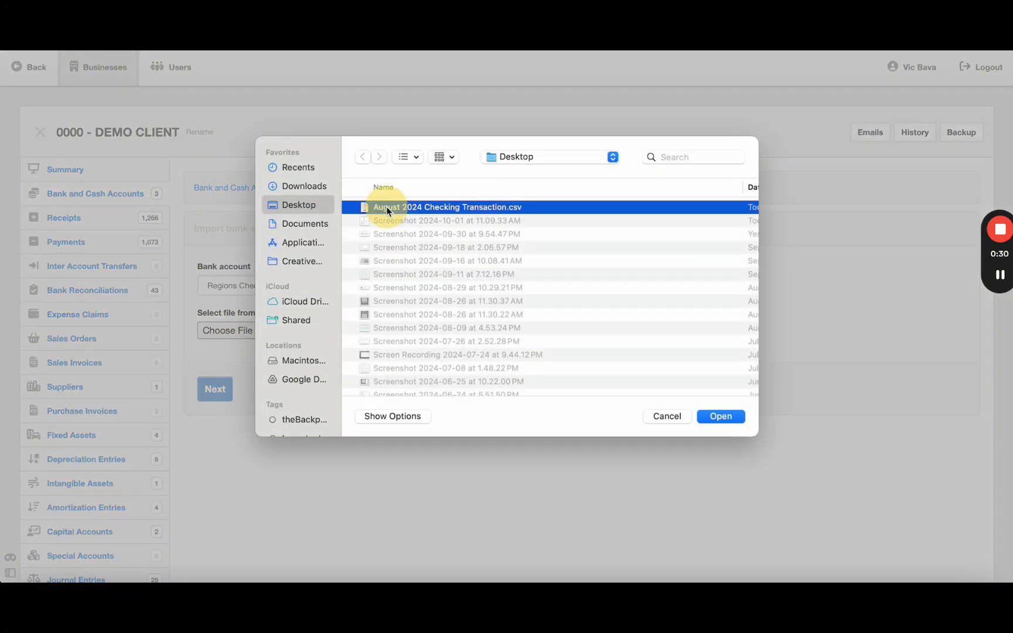
{"action": "left_click", "coordinate": [226, 398]}
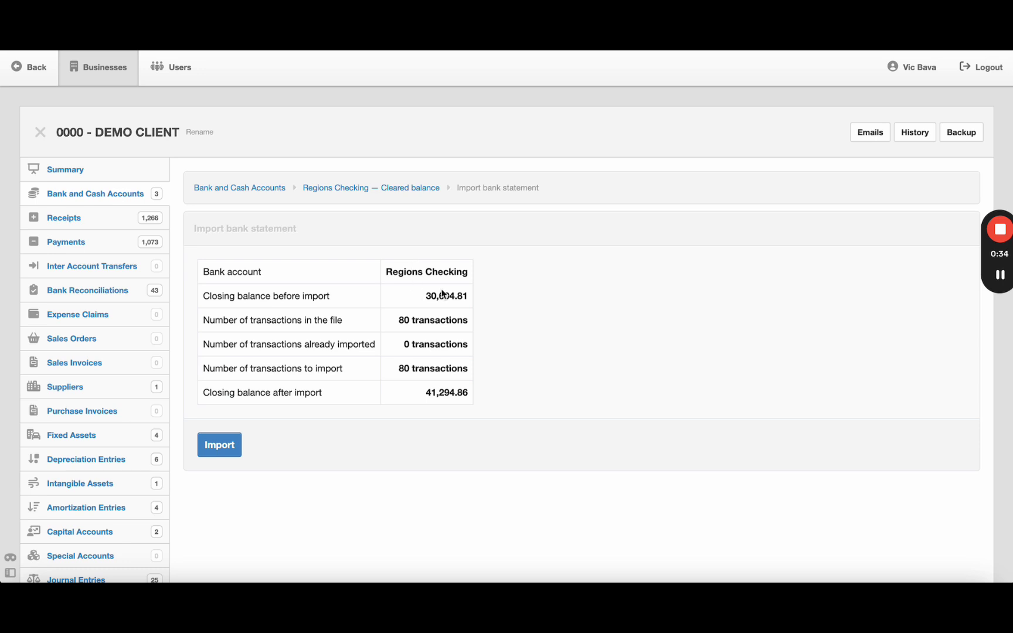
{"action": "left_click_drag", "start_coordinate": [412, 320], "coordinate": [465, 395]}
{"action": "left_click", "coordinate": [430, 389]}
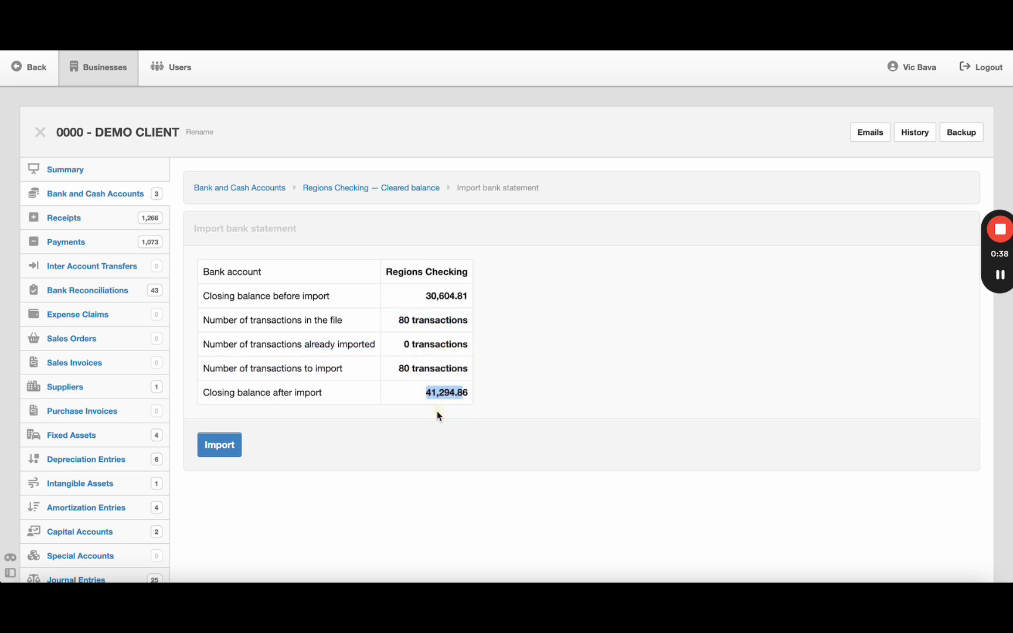
{"action": "left_click", "coordinate": [216, 444]}
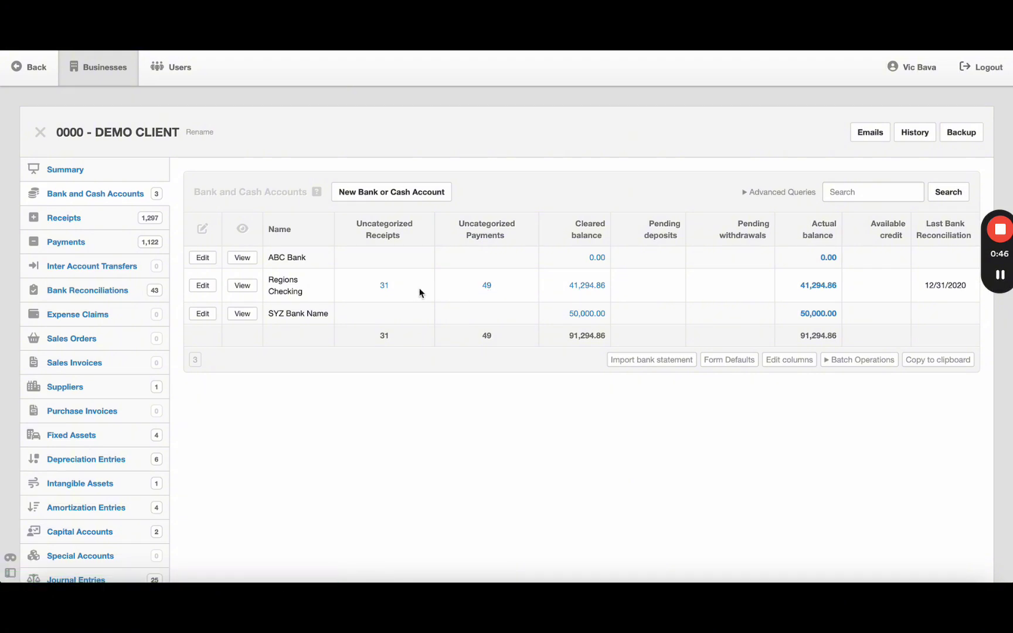
Open the 31 uncategorized receipts and confirm their bank rule assigns Undeposited Cash & Credit Cards
{"action": "left_click", "coordinate": [384, 287]}
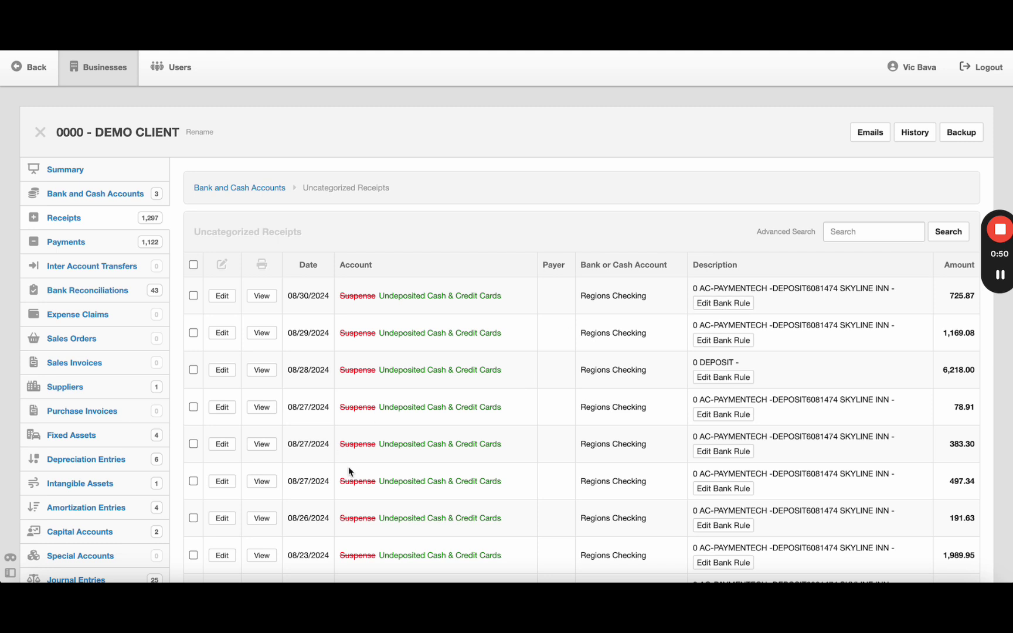
{"action": "left_click_drag", "start_coordinate": [719, 287], "coordinate": [767, 289]}
{"action": "left_click", "coordinate": [735, 304]}
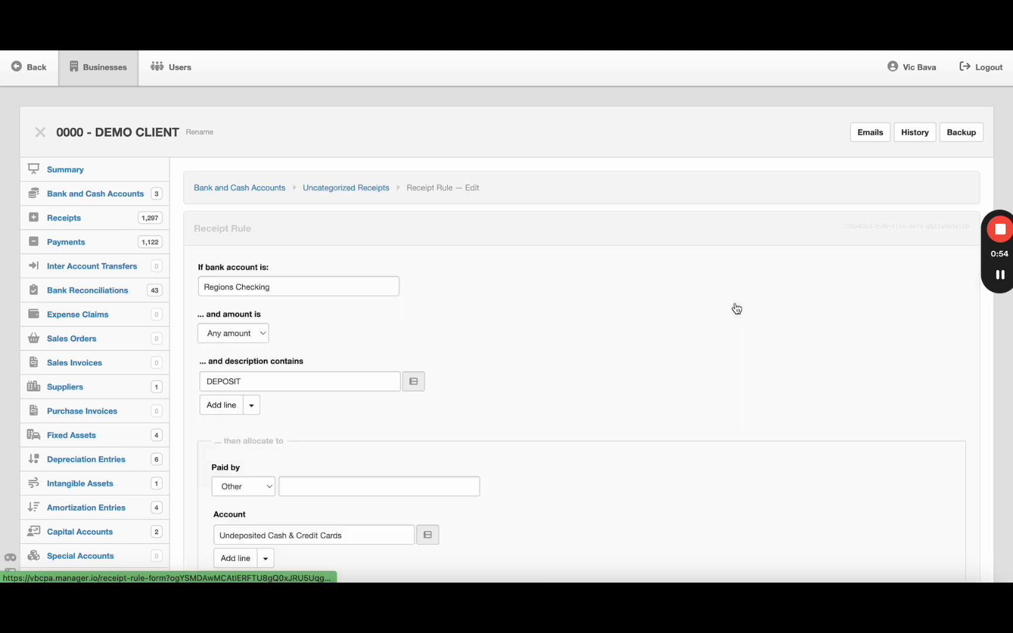
{"action": "scroll", "coordinate": [301, 412], "scroll_direction": "down", "scroll_amount": 3}
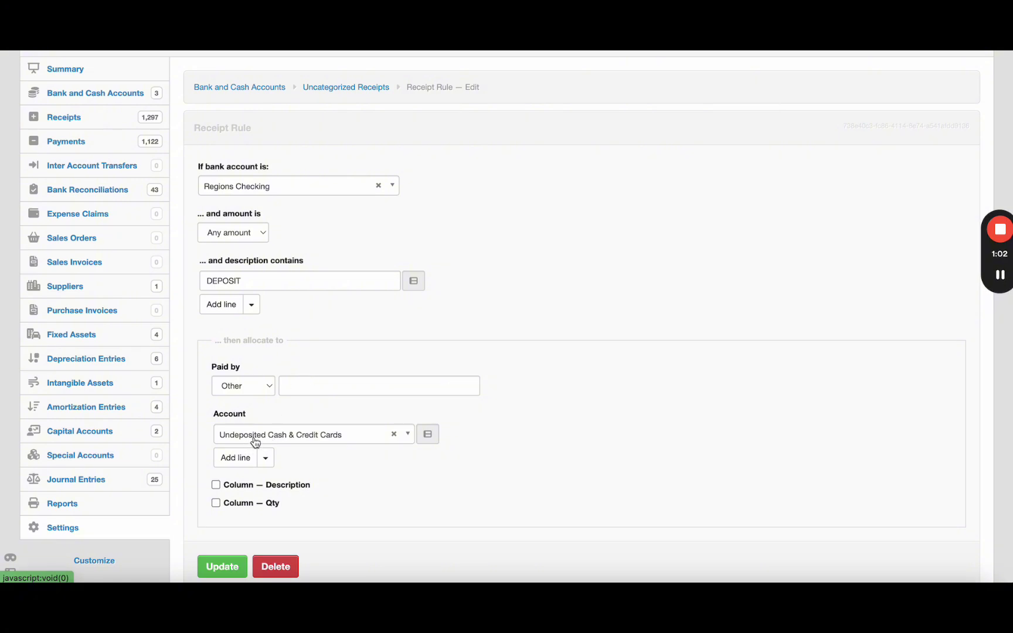
{"action": "scroll", "coordinate": [255, 442], "scroll_direction": "left", "scroll_amount": 5}
{"action": "scroll", "coordinate": [495, 428], "scroll_direction": "down", "scroll_amount": 5}
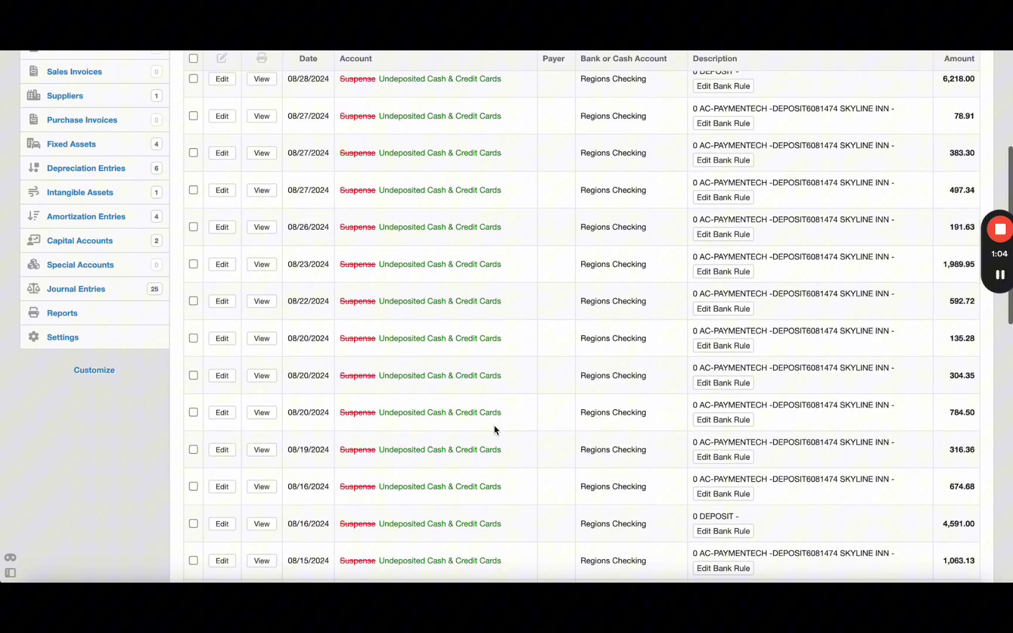
{"action": "scroll", "coordinate": [495, 430], "scroll_direction": "down", "scroll_amount": 10}
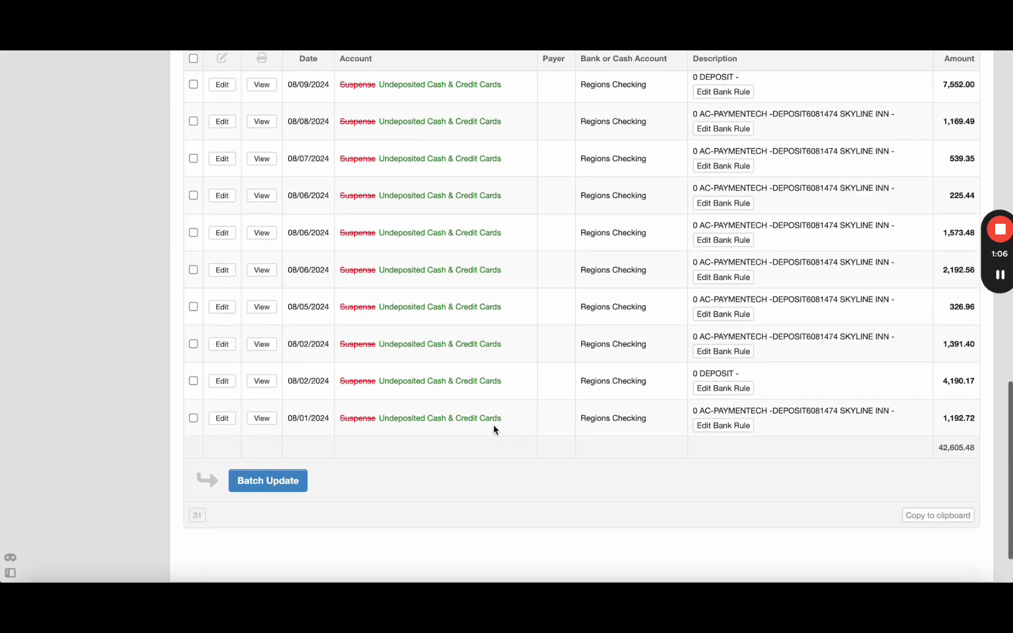
{"action": "scroll", "coordinate": [493, 430], "scroll_direction": "up", "scroll_amount": 15}
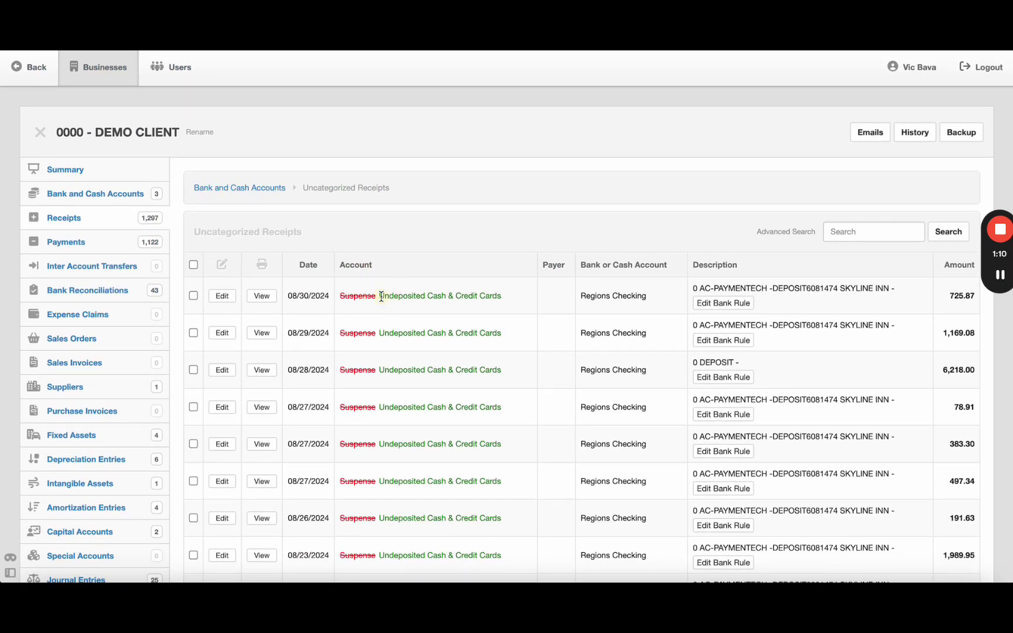
{"action": "left_click_drag", "start_coordinate": [380, 296], "coordinate": [531, 295]}
{"action": "left_click", "coordinate": [380, 322]}
Select all 31 receipts and batch-update them using their bank rules
{"action": "left_click", "coordinate": [194, 267]}
{"action": "scroll", "coordinate": [293, 457], "scroll_direction": "down", "scroll_amount": 15}
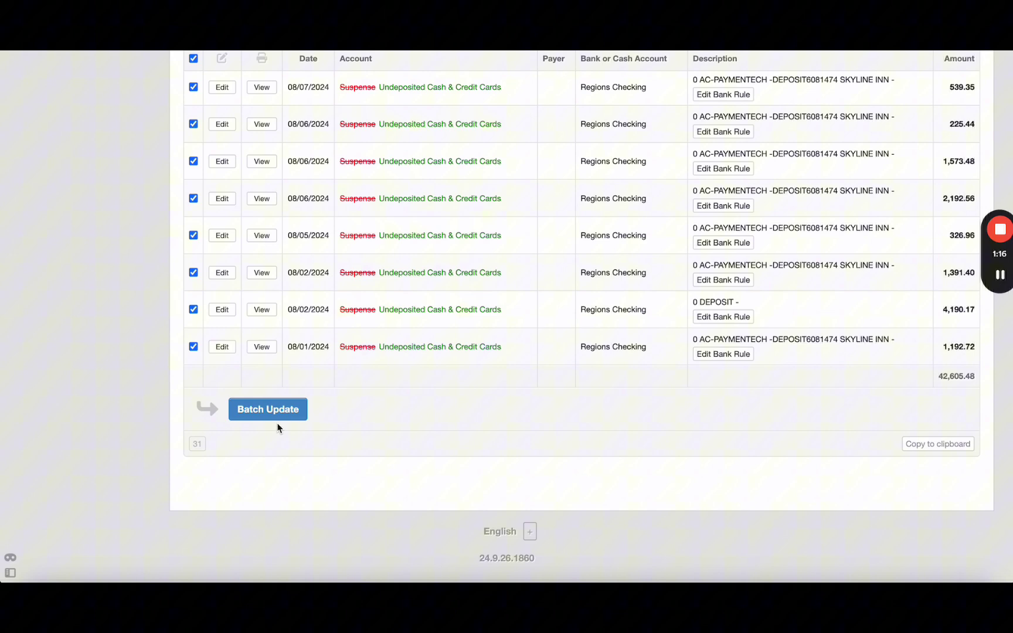
{"action": "scroll", "coordinate": [352, 316], "scroll_direction": "up", "scroll_amount": 15}
{"action": "scroll", "coordinate": [414, 377], "scroll_direction": "down", "scroll_amount": 12}
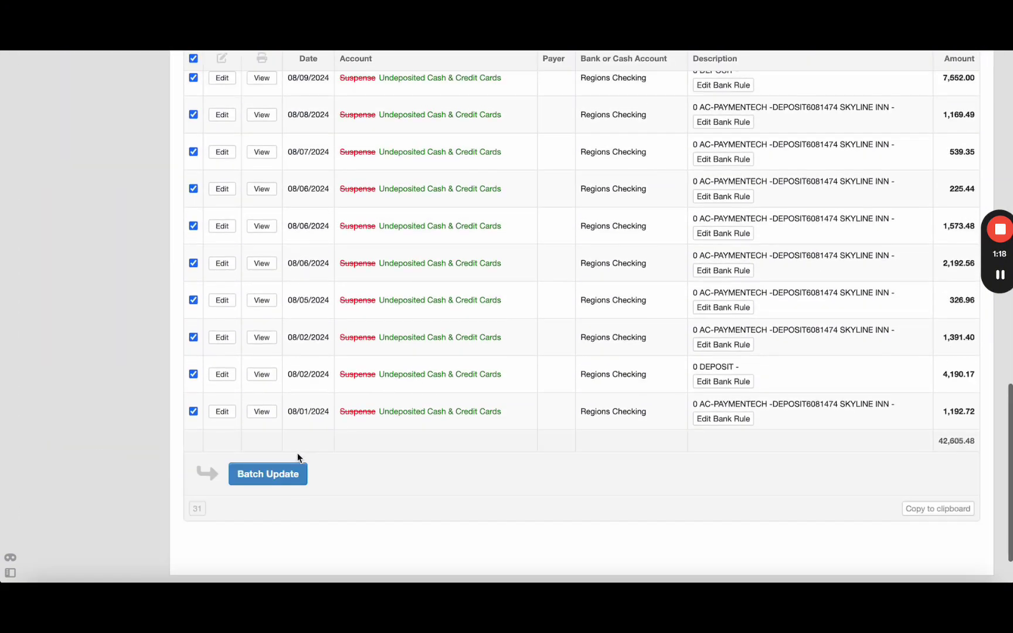
{"action": "left_click", "coordinate": [282, 472]}
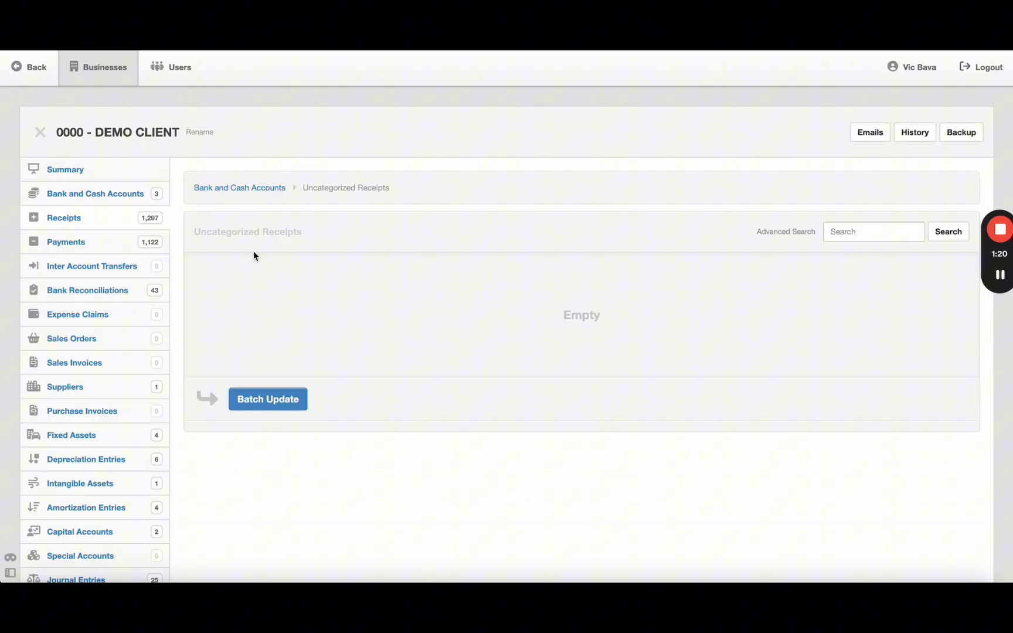
Open Regions Checking's 49 uncategorized payments and note the Home Depot Repairs and maintenance match
{"action": "left_click", "coordinate": [109, 194]}
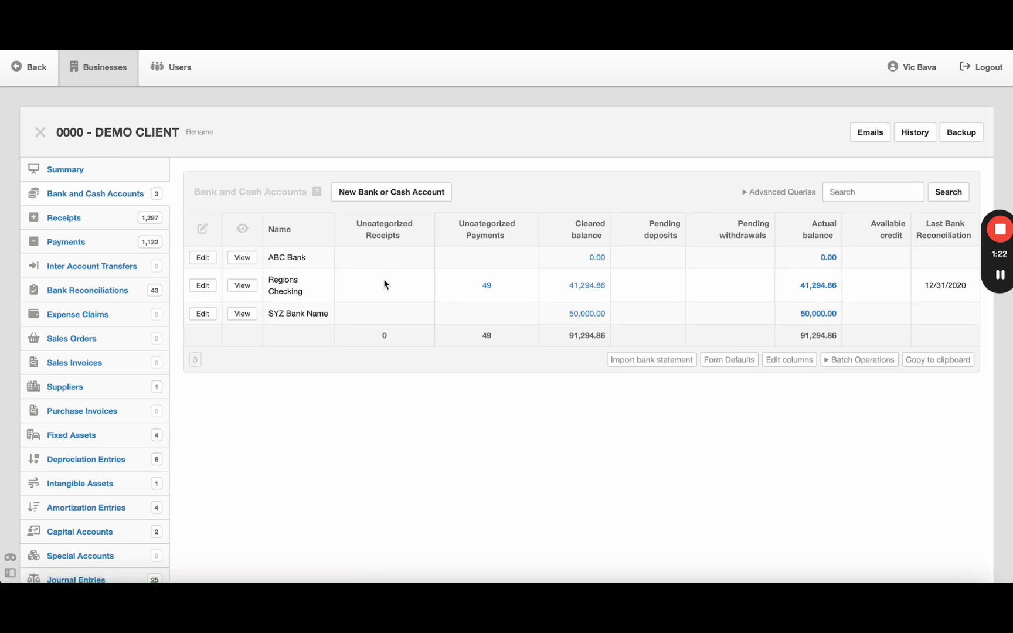
{"action": "left_click", "coordinate": [487, 287]}
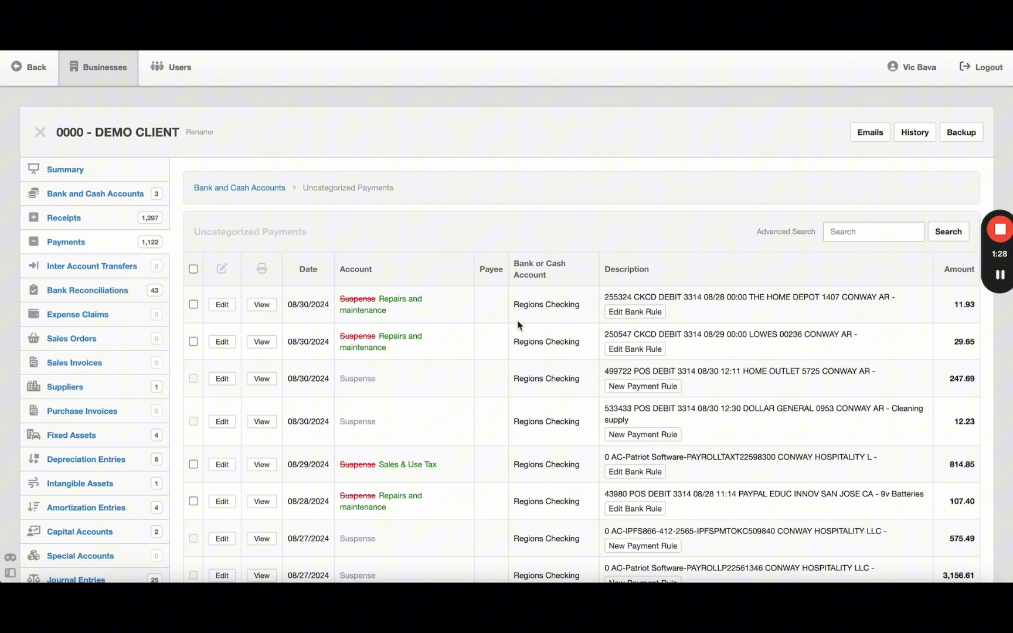
{"action": "left_click_drag", "start_coordinate": [378, 300], "coordinate": [387, 310]}
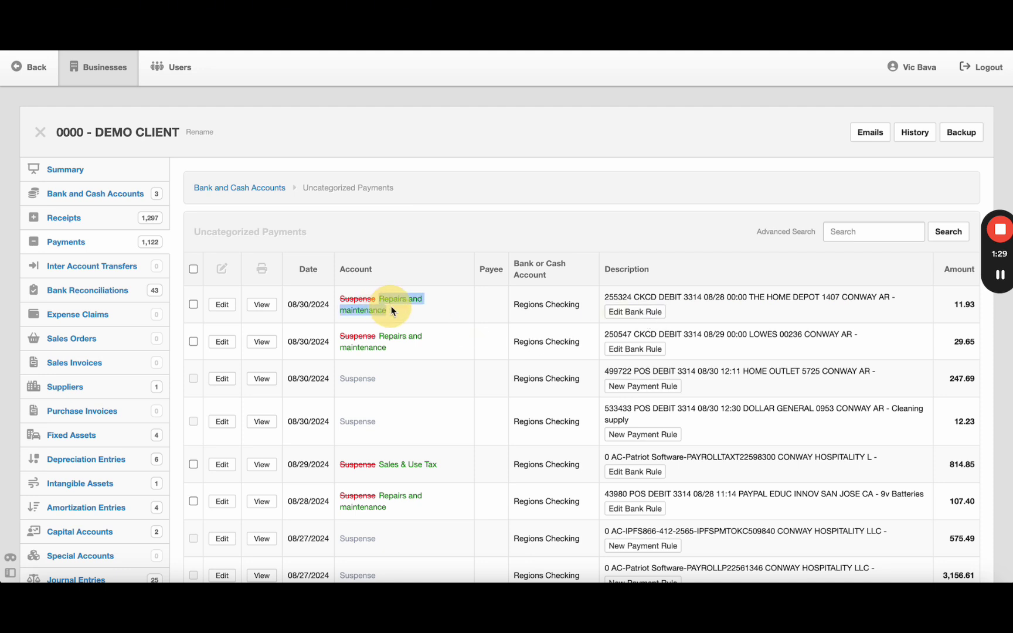
{"action": "left_click_drag", "start_coordinate": [749, 298], "coordinate": [820, 299]}
Inspect the THE HOME DEPOT bank rule condition, then scroll through the payments list
{"action": "left_click", "coordinate": [639, 313]}
{"action": "left_click", "coordinate": [291, 382]}
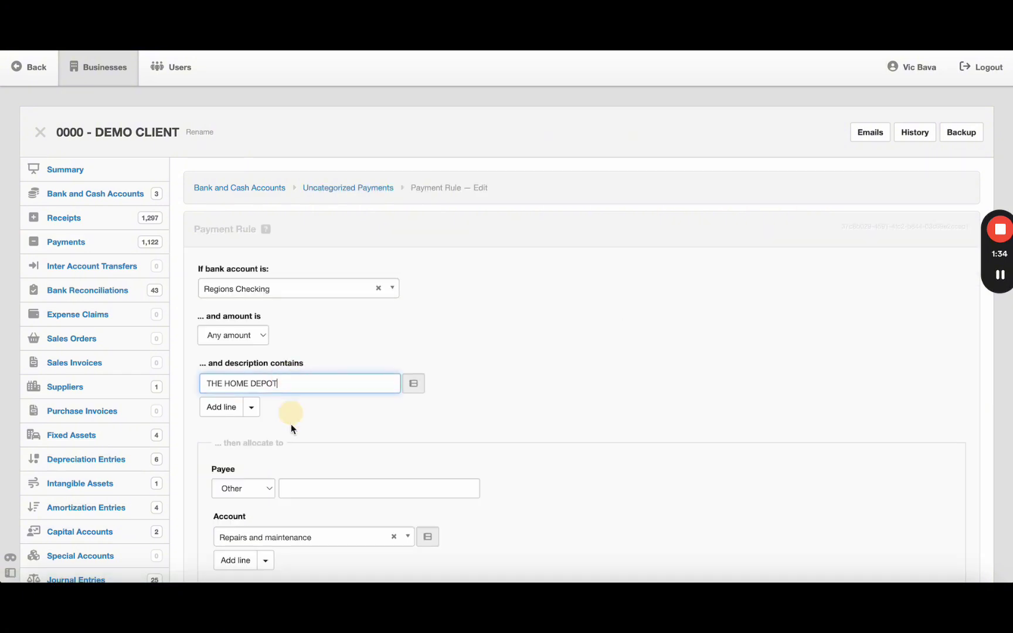
{"action": "scroll", "coordinate": [300, 481], "scroll_direction": "left", "scroll_amount": 5}
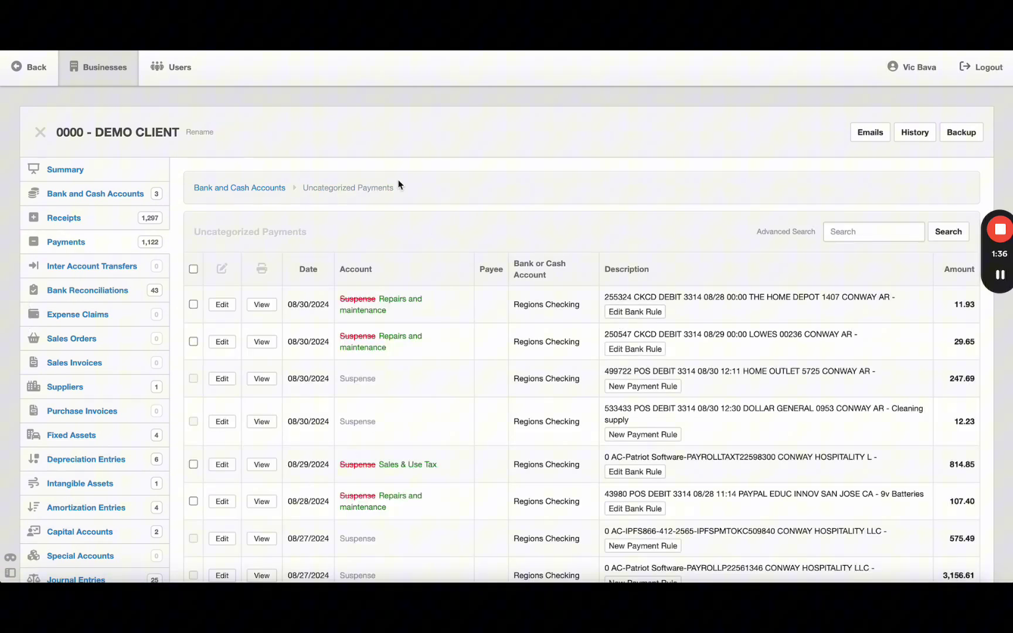
{"action": "scroll", "coordinate": [415, 350], "scroll_direction": "down", "scroll_amount": 3}
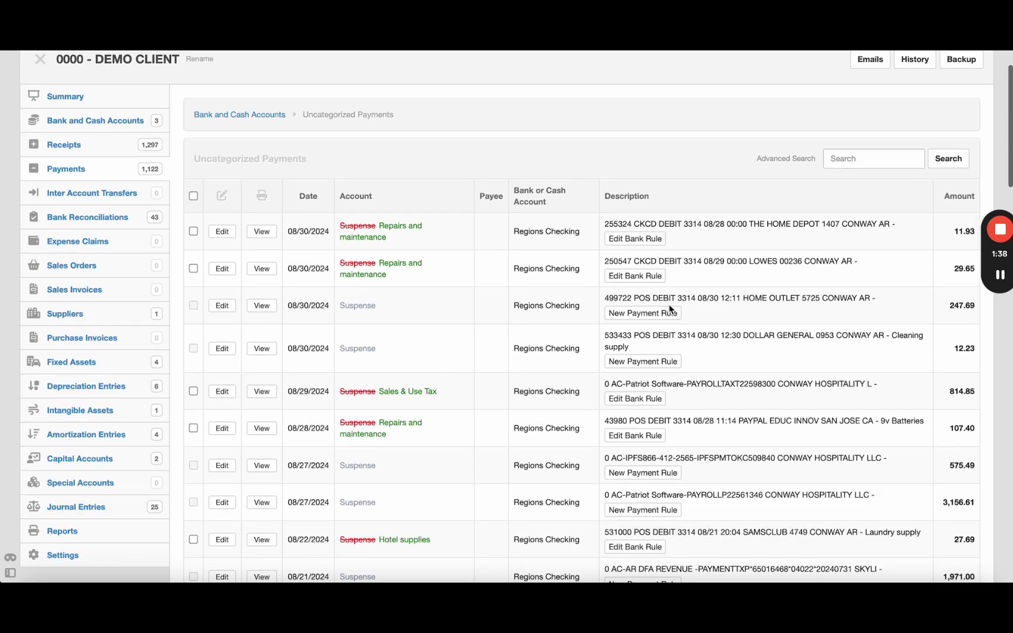
{"action": "scroll", "coordinate": [719, 356], "scroll_direction": "down", "scroll_amount": 4}
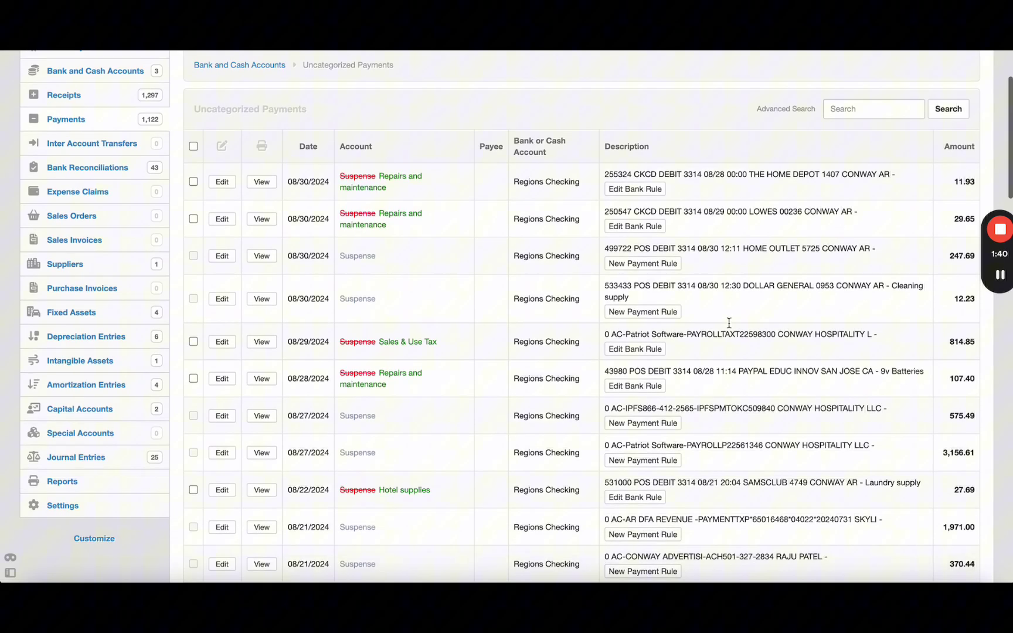
{"action": "scroll", "coordinate": [741, 333], "scroll_direction": "down", "scroll_amount": 1}
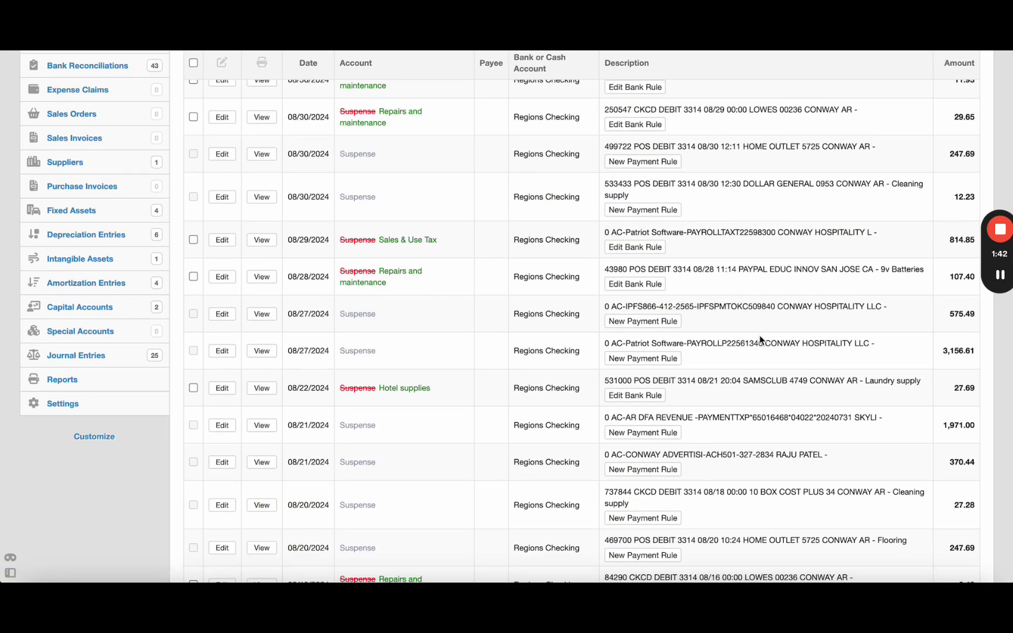
{"action": "scroll", "coordinate": [760, 339], "scroll_direction": "down", "scroll_amount": 4}
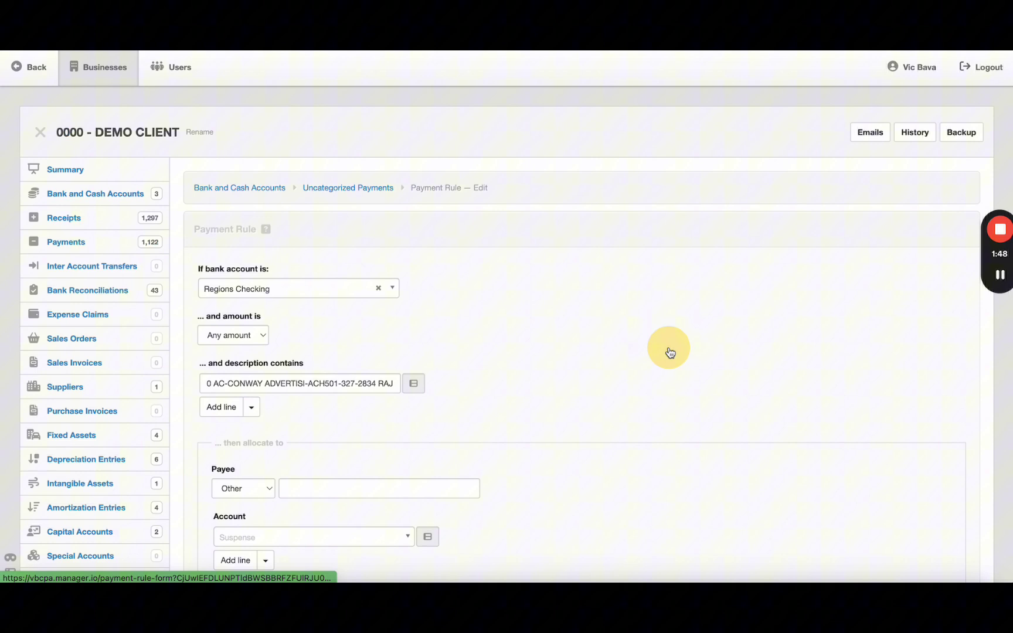
Trim the rule's description condition to ADVERTISI, set account to Advertising and promotion, and create it
{"action": "left_click_drag", "start_coordinate": [265, 383], "coordinate": [100, 387]}
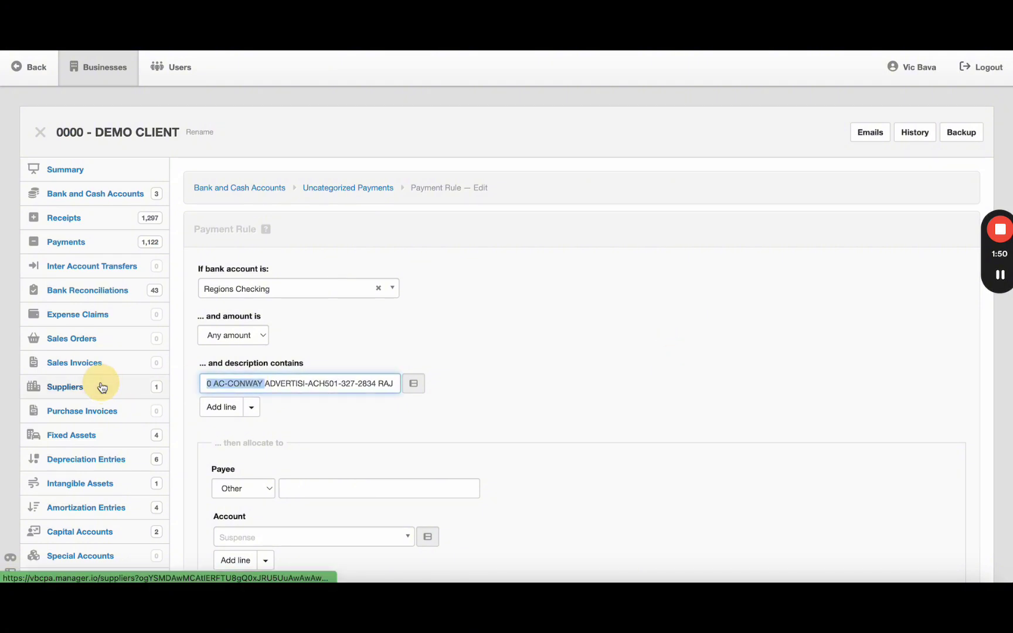
{"action": "key", "text": "BackSpace"}
{"action": "left_click_drag", "start_coordinate": [251, 385], "coordinate": [429, 388]}
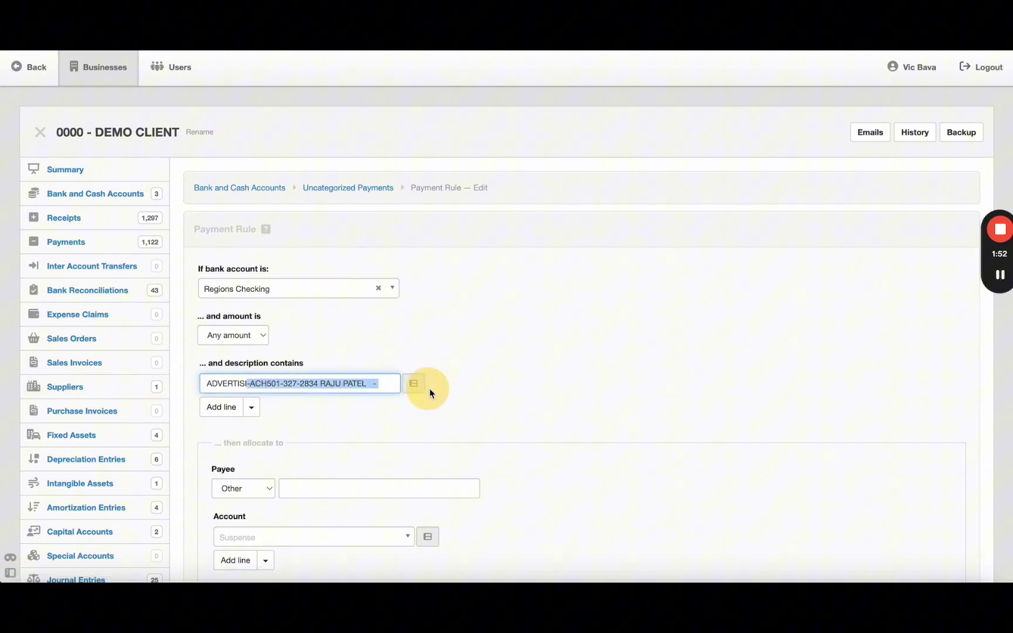
{"action": "key", "text": "BackSpace"}
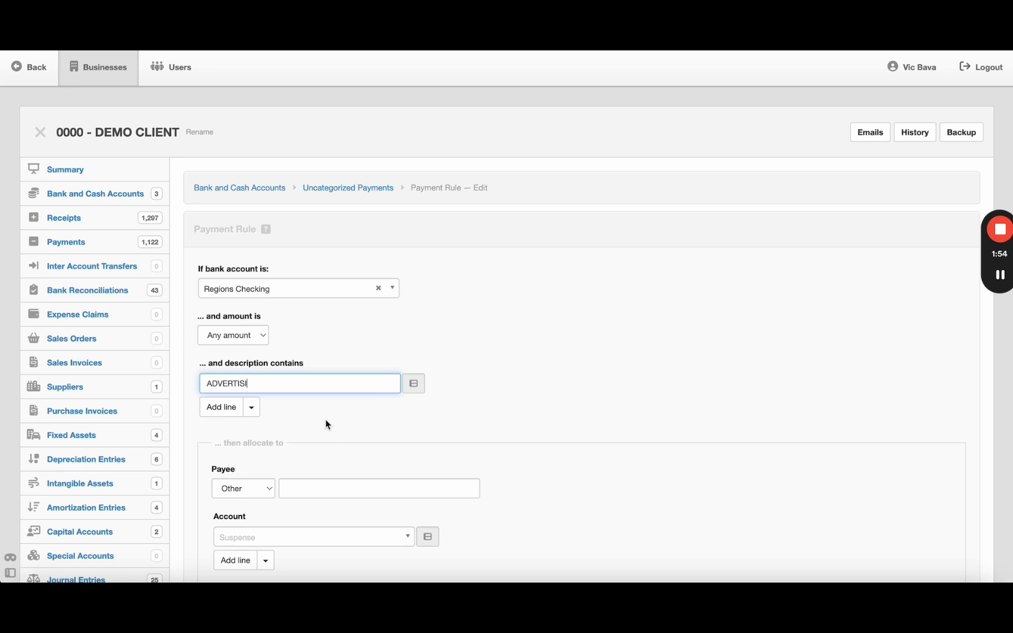
{"action": "scroll", "coordinate": [462, 427], "scroll_direction": "down", "scroll_amount": 3}
{"action": "left_click", "coordinate": [349, 423]}
{"action": "type", "text": "adv"}
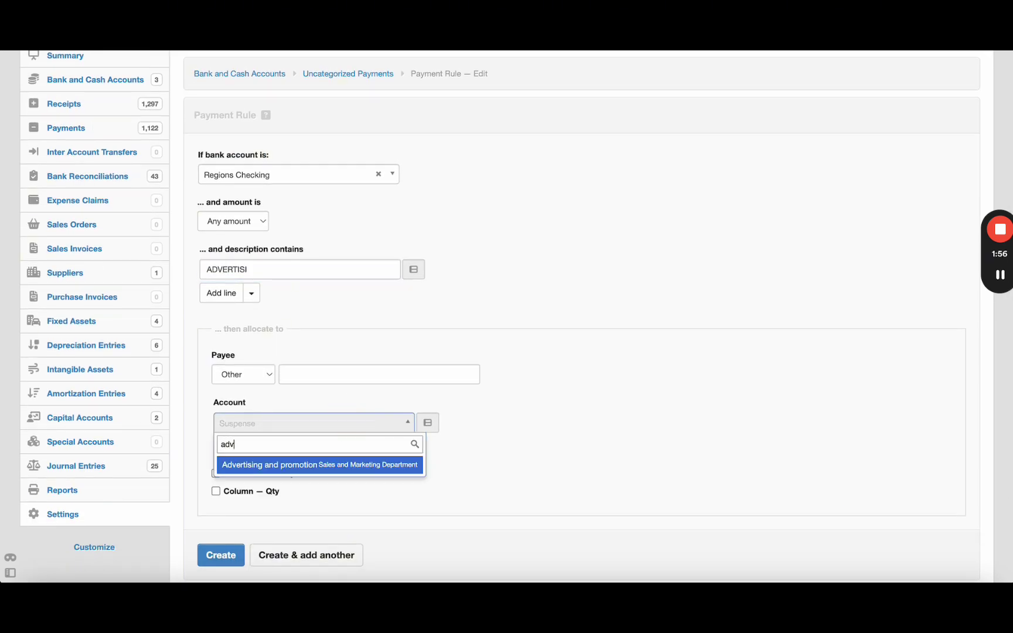
{"action": "key", "text": "Return"}
{"action": "left_click", "coordinate": [220, 553]}
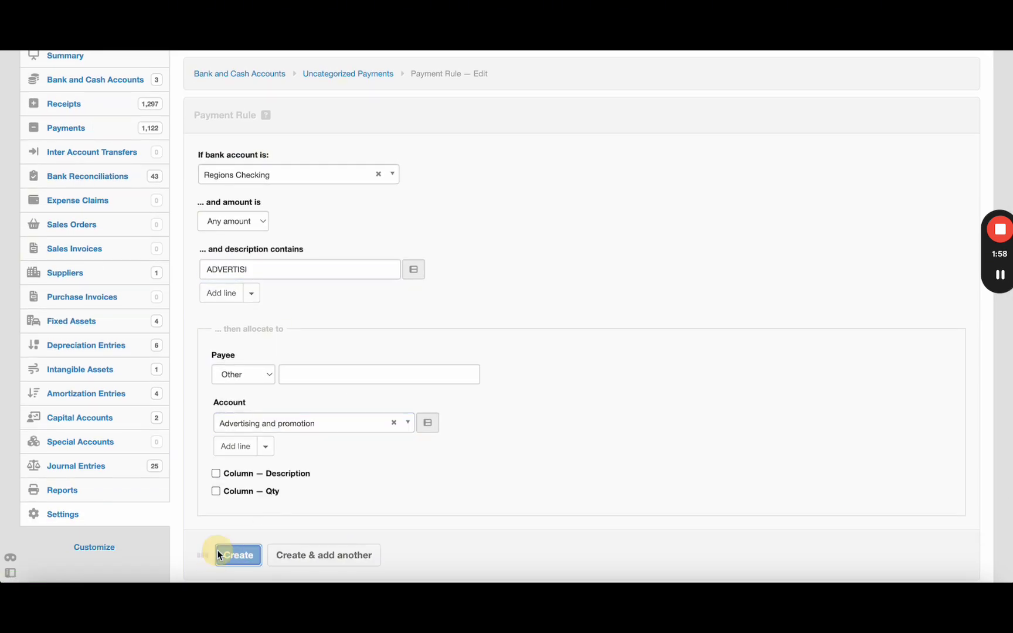
Verify the 08/21 advertising payment now shows Advertising and promotion
{"action": "scroll", "coordinate": [563, 375], "scroll_direction": "down", "scroll_amount": 5}
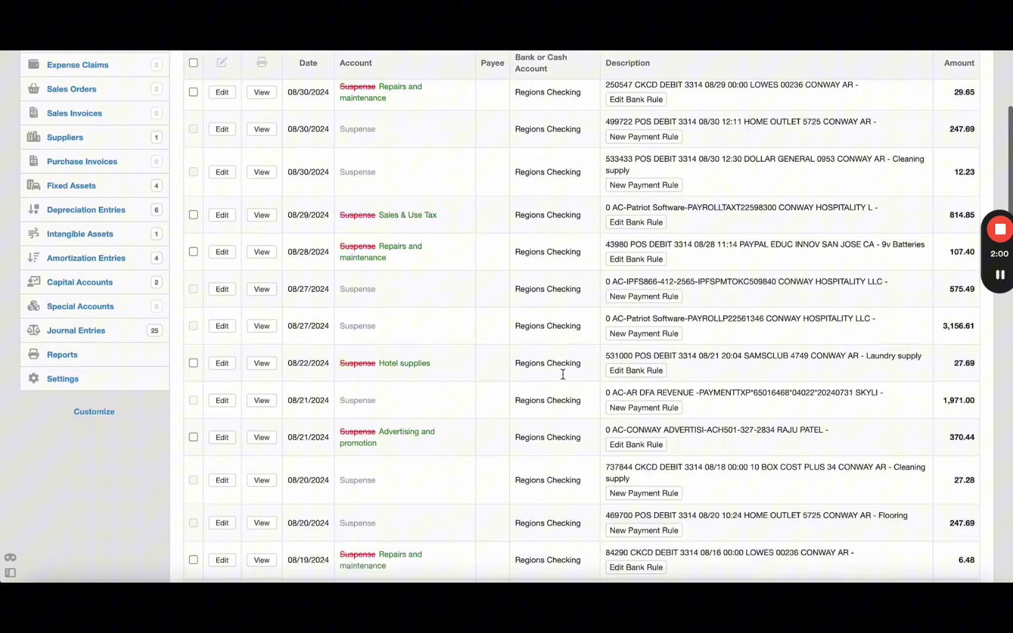
{"action": "double_click", "coordinate": [689, 359]}
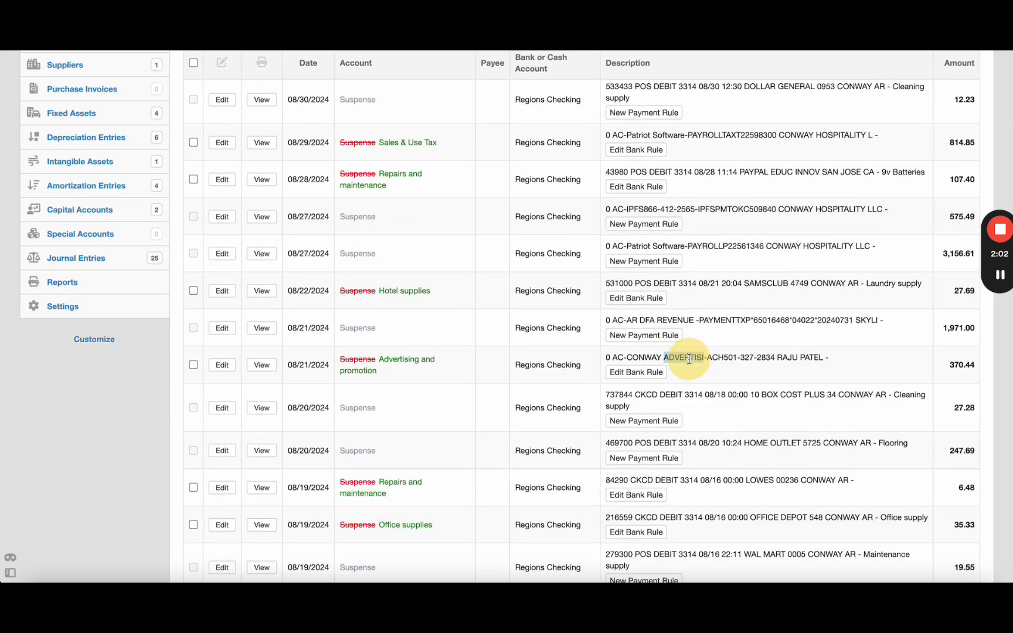
{"action": "scroll", "coordinate": [718, 386], "scroll_direction": "down", "scroll_amount": 1}
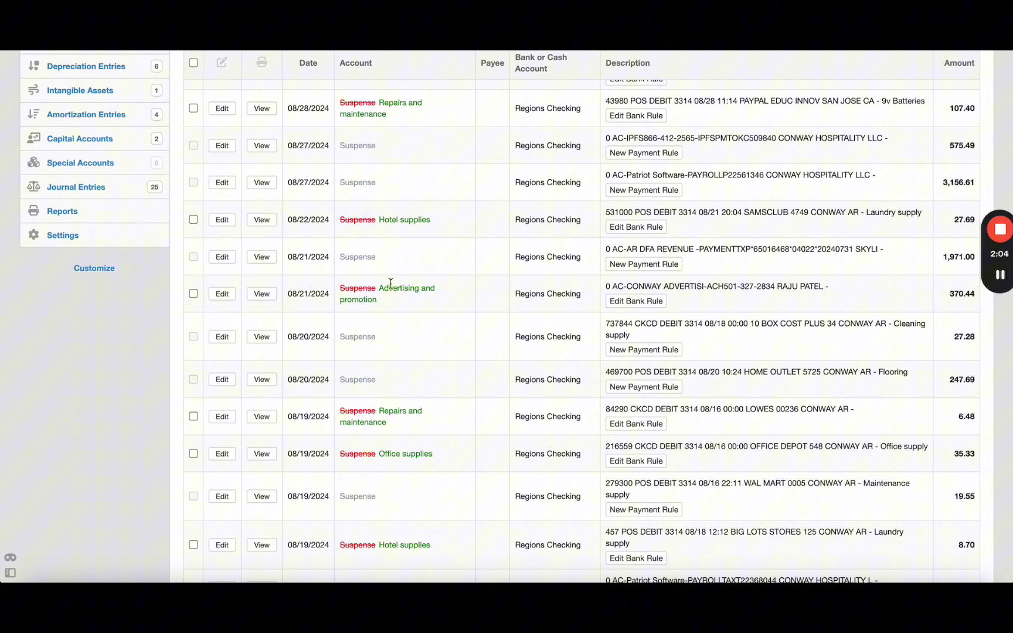
{"action": "triple_click", "coordinate": [379, 294]}
{"action": "scroll", "coordinate": [417, 337], "scroll_direction": "down", "scroll_amount": 3}
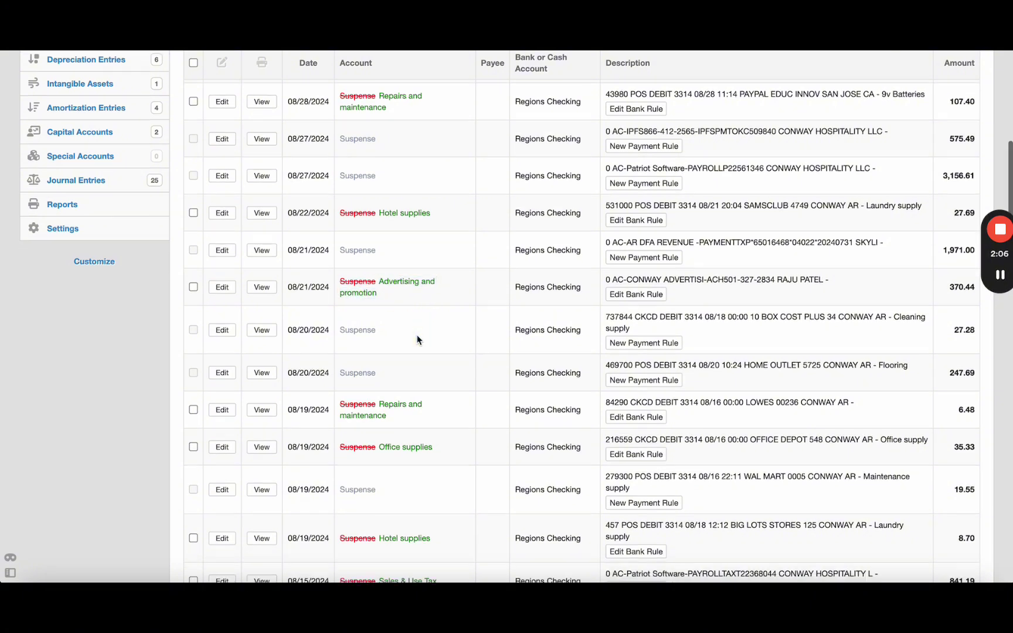
{"action": "scroll", "coordinate": [416, 339], "scroll_direction": "down", "scroll_amount": 3}
{"action": "scroll", "coordinate": [416, 339], "scroll_direction": "up", "scroll_amount": 15}
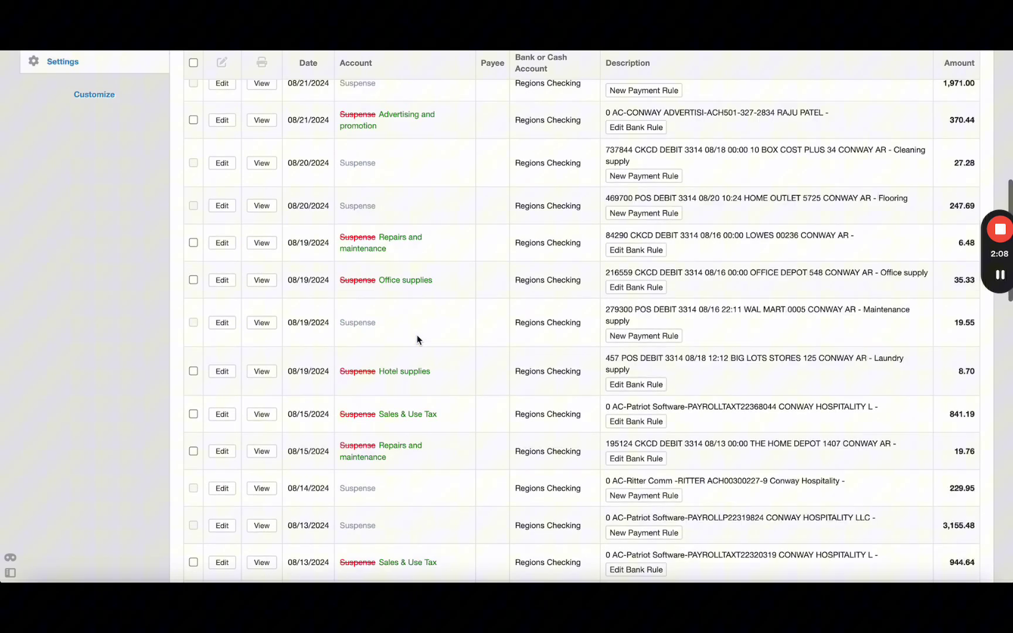
Check all rule-matched payments and scroll to the bottom of the list
{"action": "left_click", "coordinate": [193, 271]}
{"action": "scroll", "coordinate": [388, 362], "scroll_direction": "down", "scroll_amount": 15}
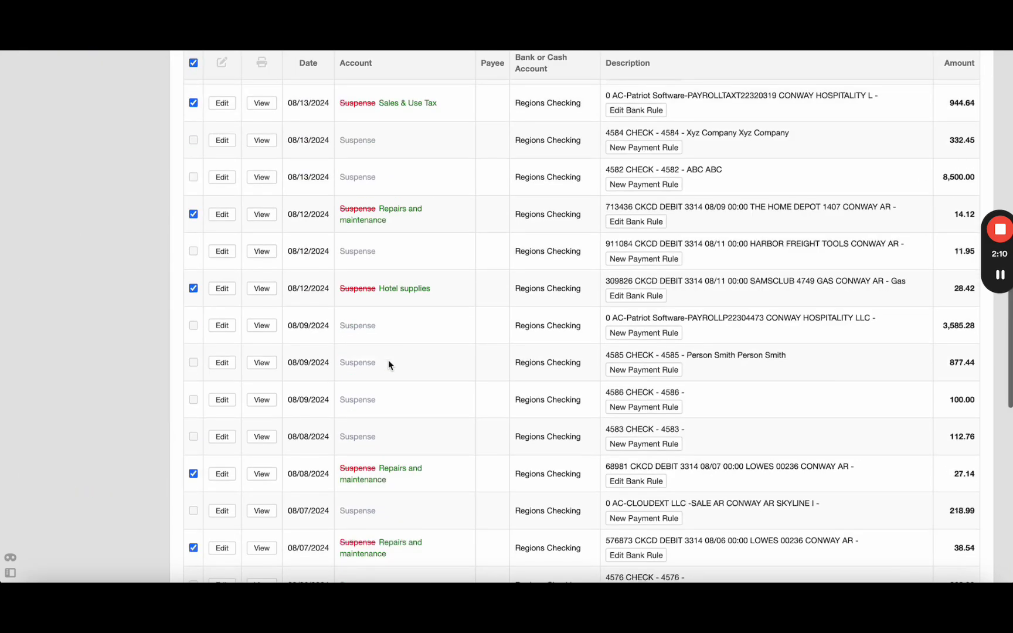
{"action": "scroll", "coordinate": [388, 360], "scroll_direction": "down", "scroll_amount": 5}
{"action": "scroll", "coordinate": [388, 360], "scroll_direction": "down", "scroll_amount": 10}
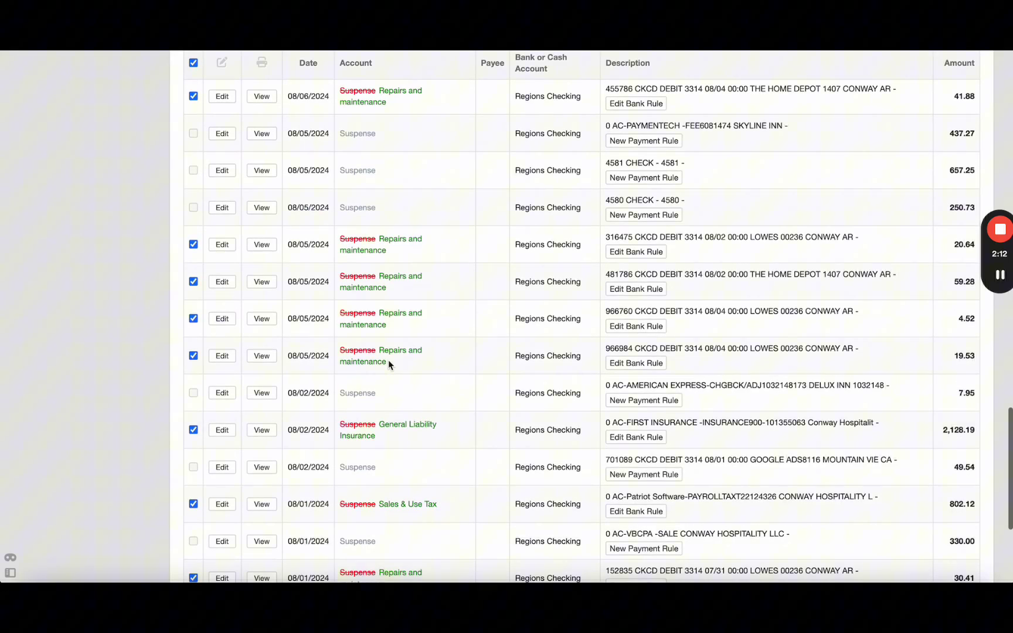
Batch-update all checked payments with their bank rules
{"action": "left_click", "coordinate": [276, 409]}
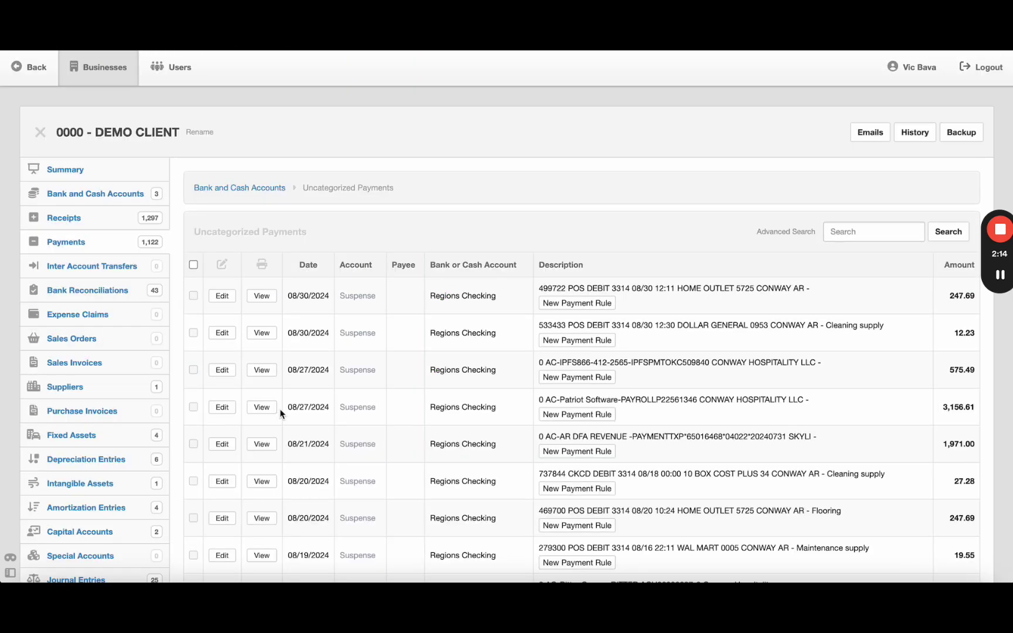
{"action": "scroll", "coordinate": [438, 417], "scroll_direction": "down", "scroll_amount": 5}
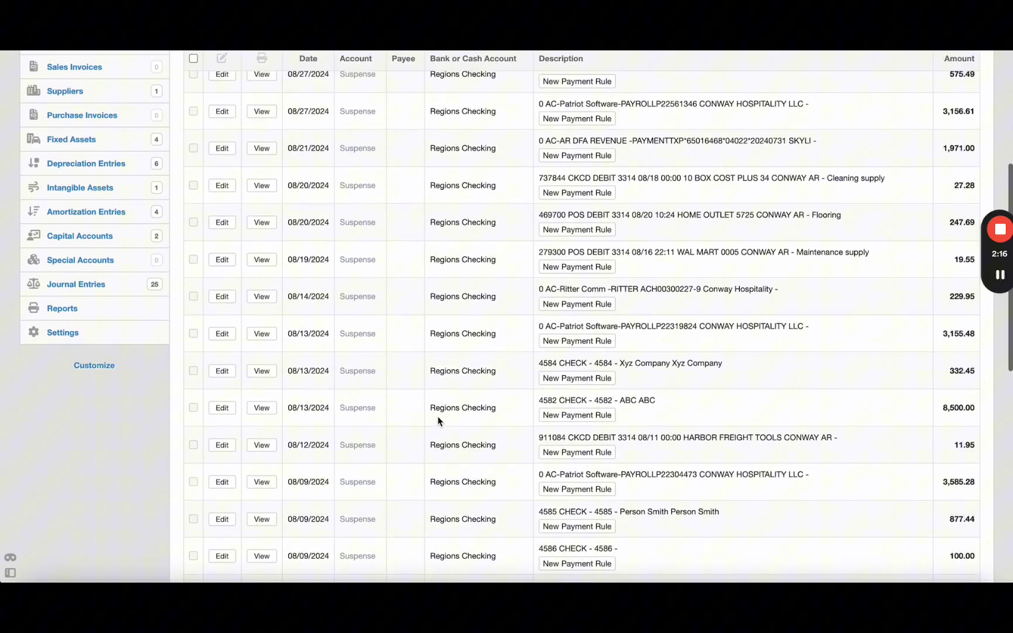
{"action": "scroll", "coordinate": [438, 417], "scroll_direction": "up", "scroll_amount": 3}
{"action": "right_click", "coordinate": [438, 417]}
{"action": "left_click", "coordinate": [431, 423]}
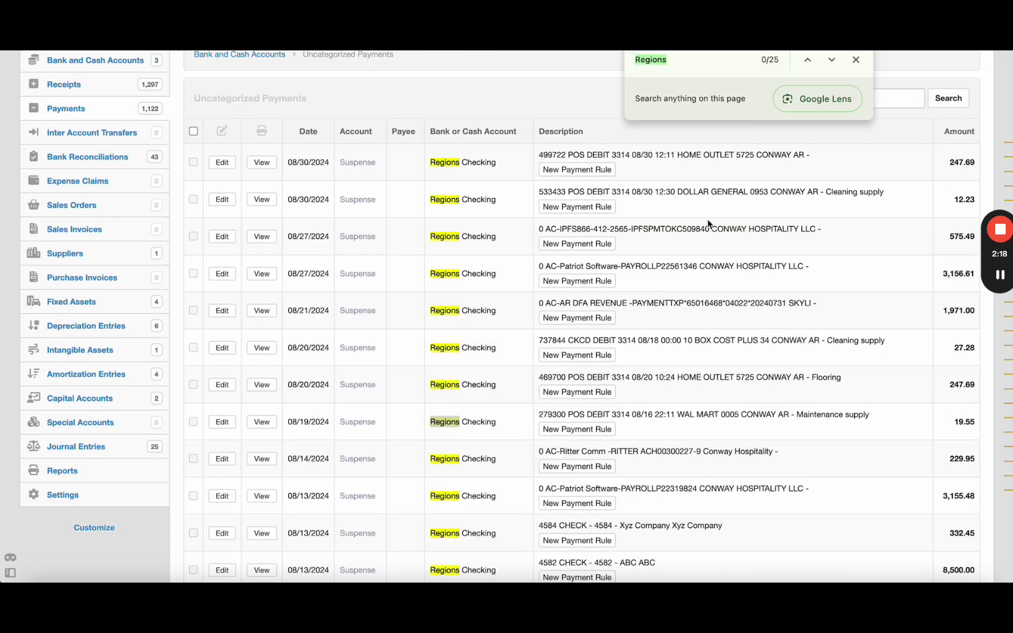
{"action": "key", "text": "Escape"}
Find the CHECK payments and start a new payment rule from the 4584 Xyz Company check
{"action": "key", "text": "ctrl+f"}
{"action": "type", "text": "check"}
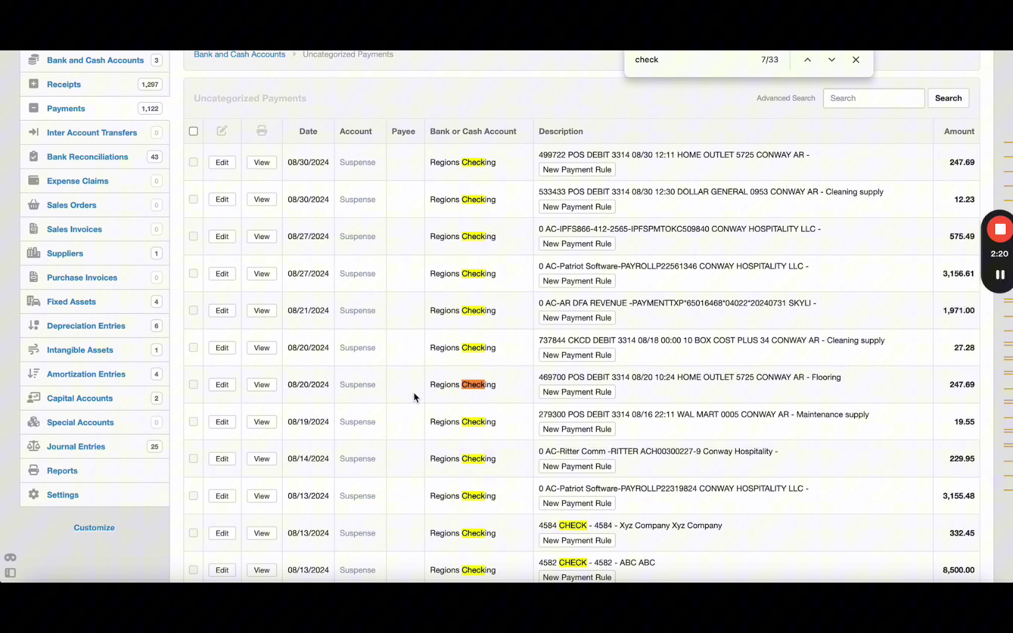
{"action": "scroll", "coordinate": [420, 425], "scroll_direction": "down", "scroll_amount": 4}
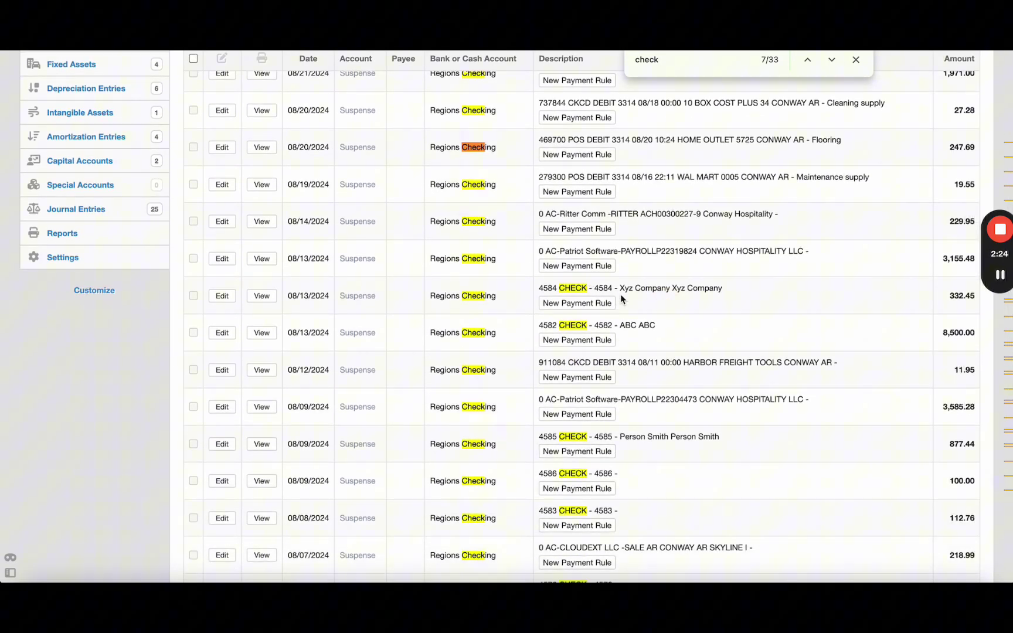
{"action": "left_click_drag", "start_coordinate": [619, 288], "coordinate": [730, 288]}
{"action": "left_click", "coordinate": [687, 326]}
{"action": "left_click_drag", "start_coordinate": [670, 288], "coordinate": [631, 286]}
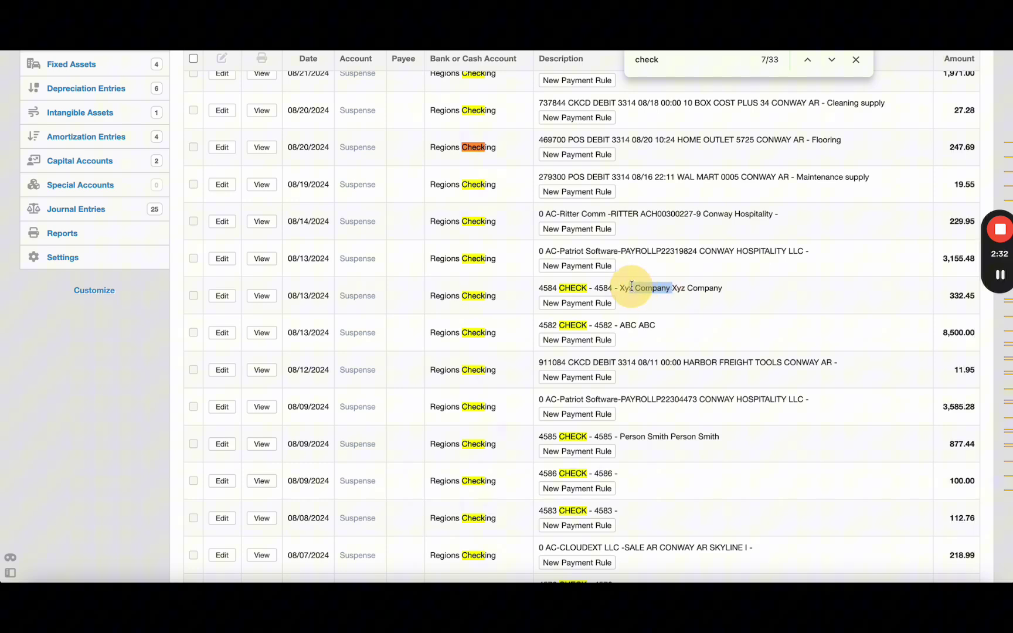
{"action": "left_click", "coordinate": [577, 302]}
Change the rule's description condition to xyz company, allocate to Contract labor, and create it
{"action": "scroll", "coordinate": [416, 466], "scroll_direction": "down", "scroll_amount": 3}
{"action": "left_click", "coordinate": [308, 231]}
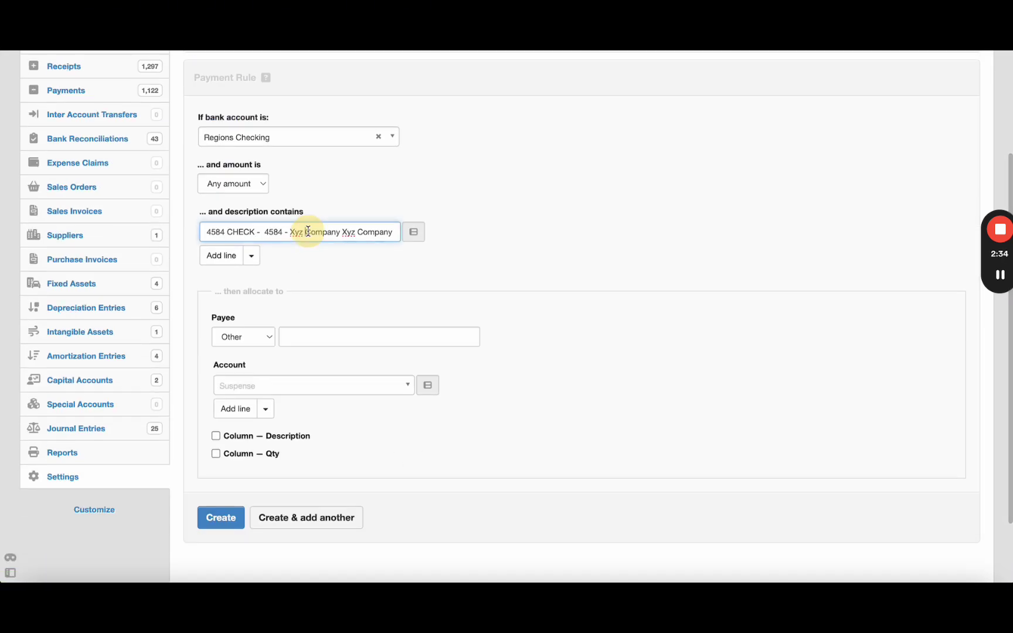
{"action": "key", "text": "ctrl+a"}
{"action": "type", "text": "xy"}
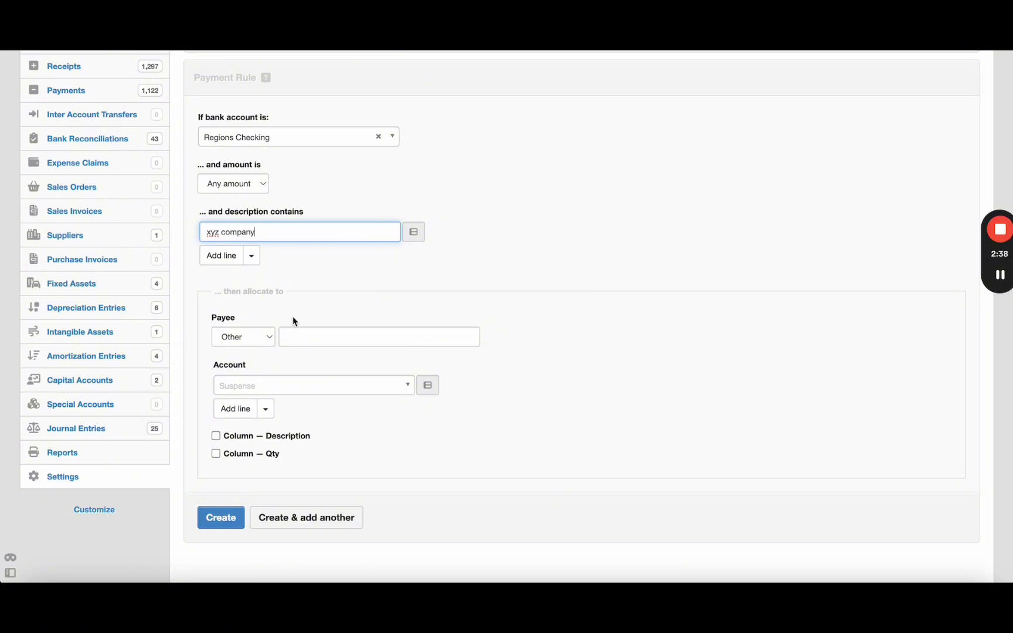
{"action": "left_click", "coordinate": [300, 384]}
{"action": "type", "text": "c"}
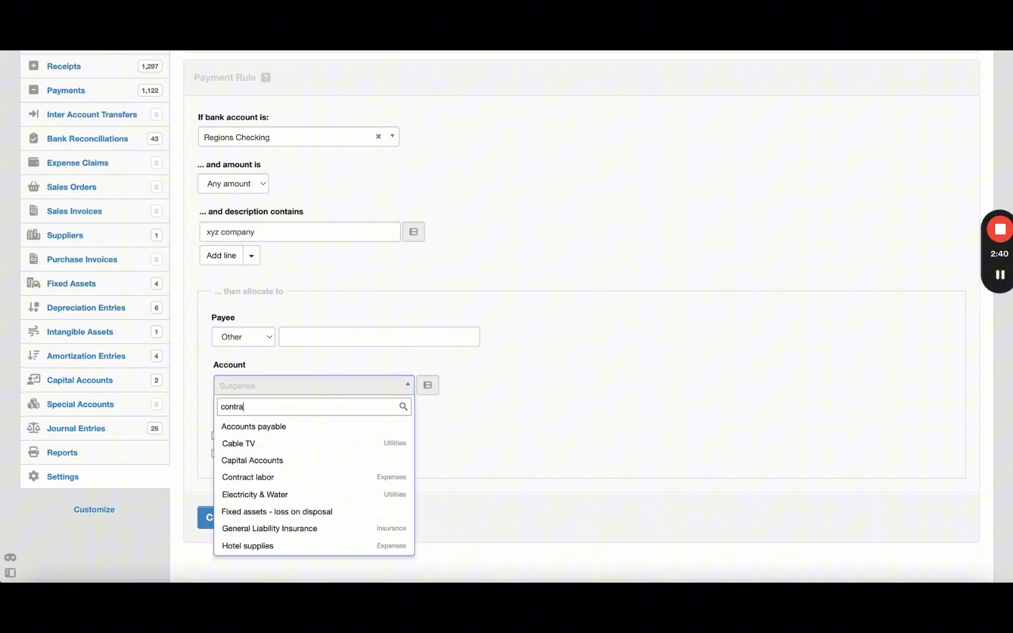
{"action": "type", "text": "ontra"}
{"action": "key", "text": "Return"}
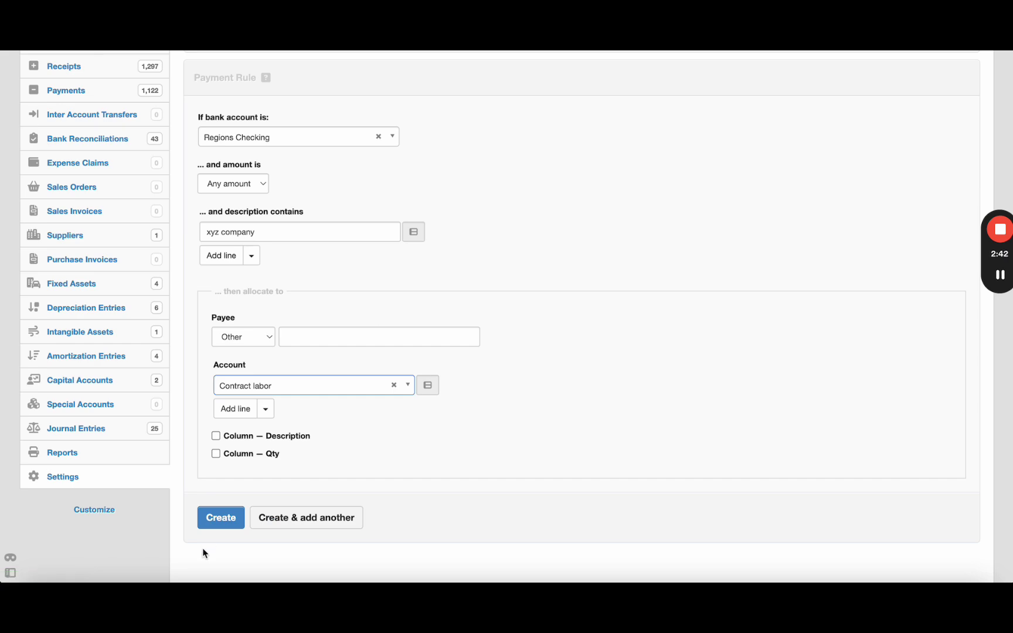
{"action": "left_click", "coordinate": [220, 518]}
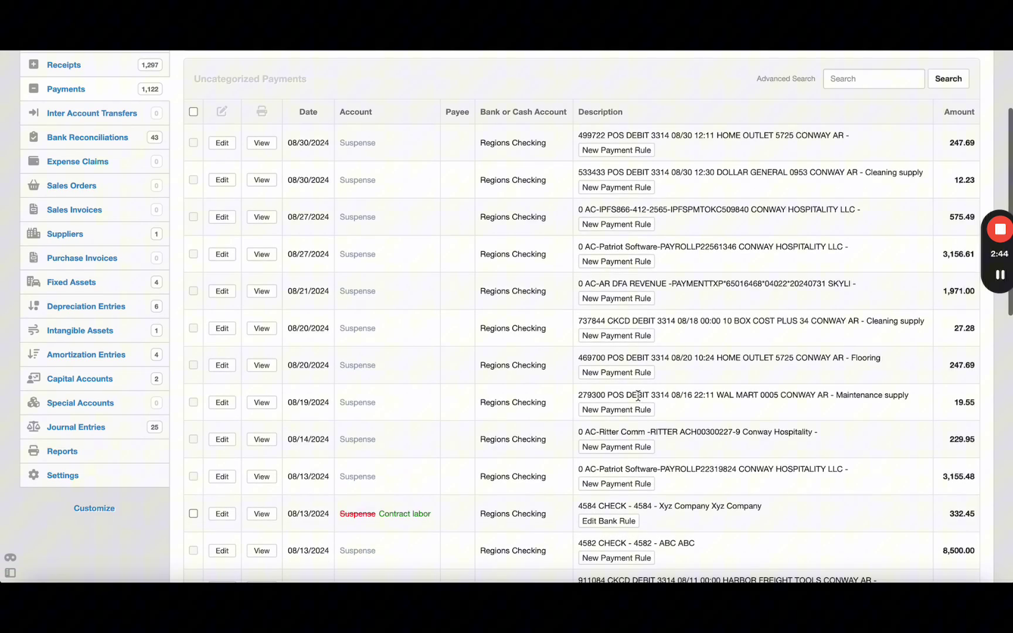
{"action": "scroll", "coordinate": [638, 397], "scroll_direction": "down", "scroll_amount": 5}
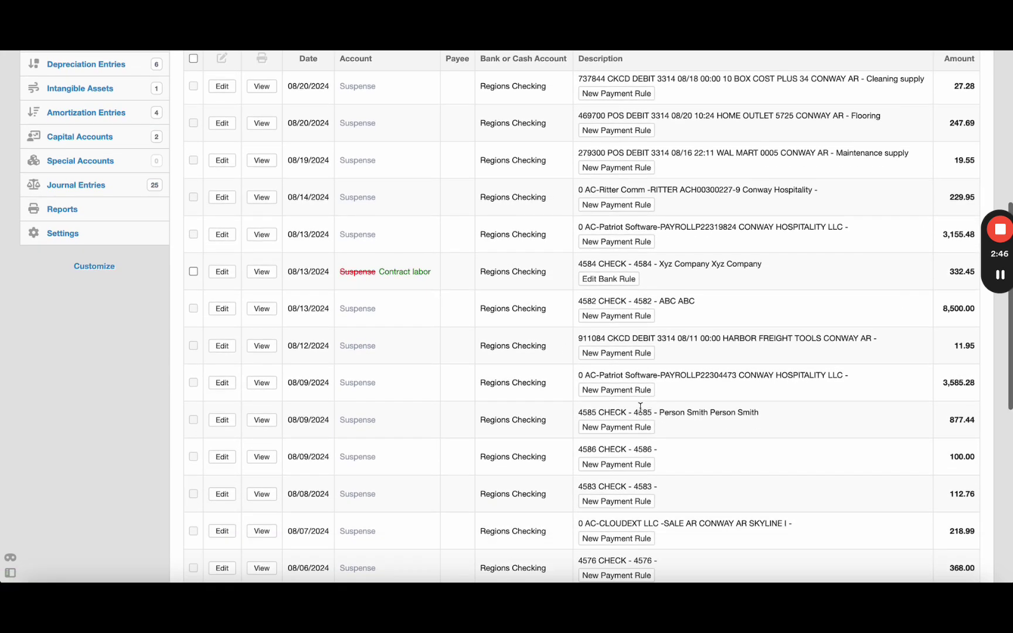
{"action": "scroll", "coordinate": [641, 406], "scroll_direction": "down", "scroll_amount": 1}
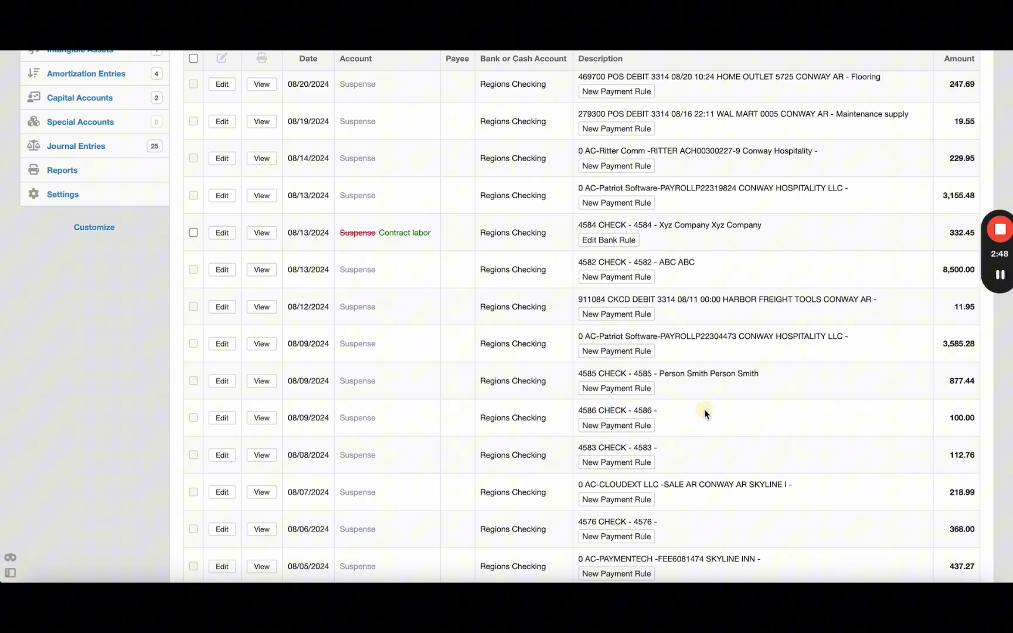
Open the 08/09 check 4586 for editing and enter the payee's name in Payee and Description
{"action": "left_click", "coordinate": [228, 420]}
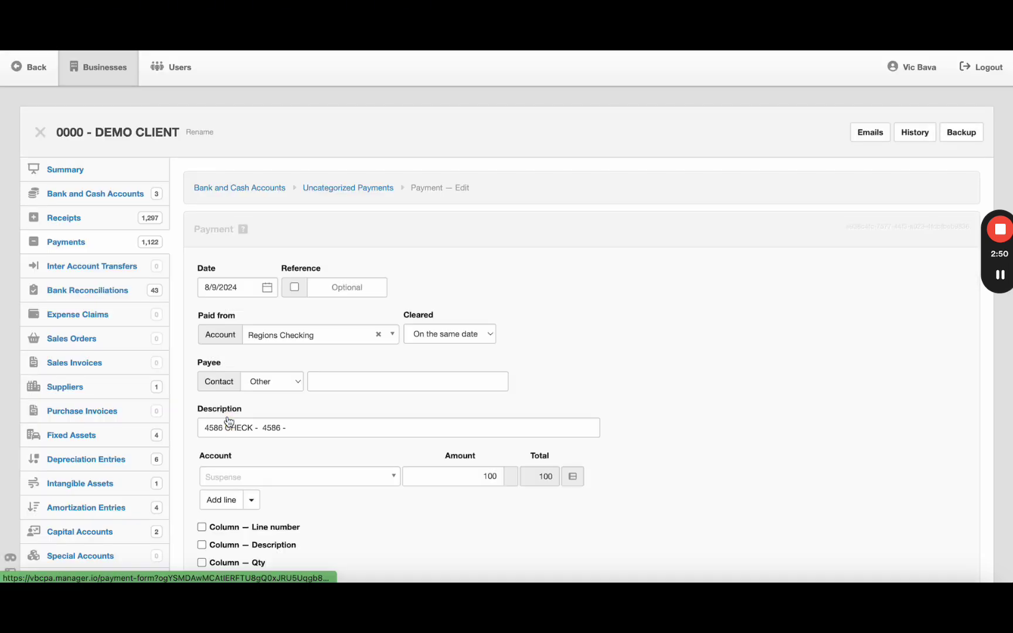
{"action": "scroll", "coordinate": [282, 465], "scroll_direction": "down", "scroll_amount": 1}
{"action": "left_click", "coordinate": [339, 325]}
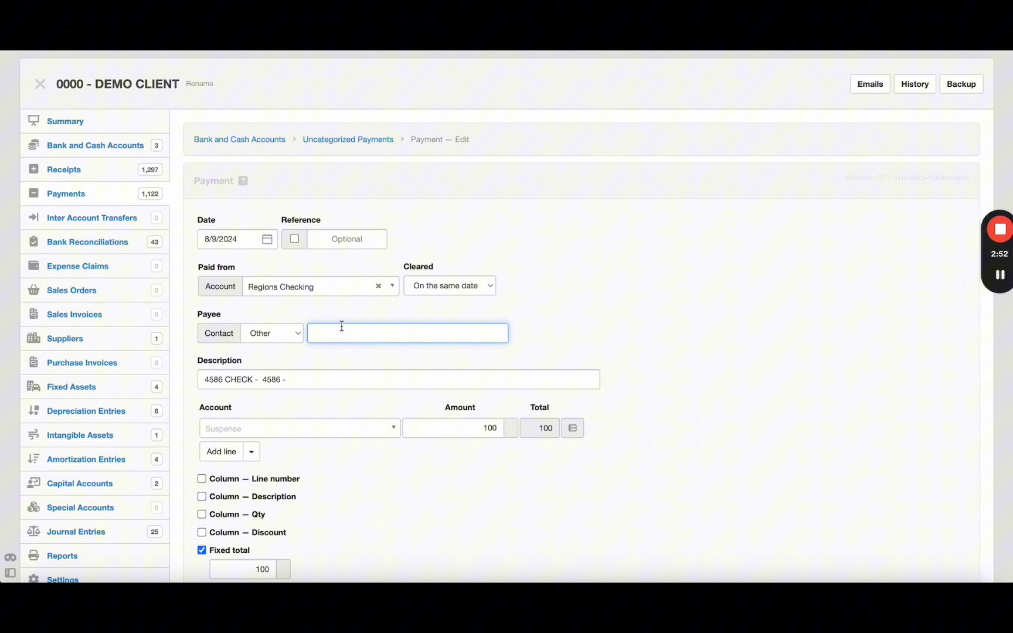
{"action": "left_click", "coordinate": [331, 373]}
{"action": "type", "text": "John Smith"}
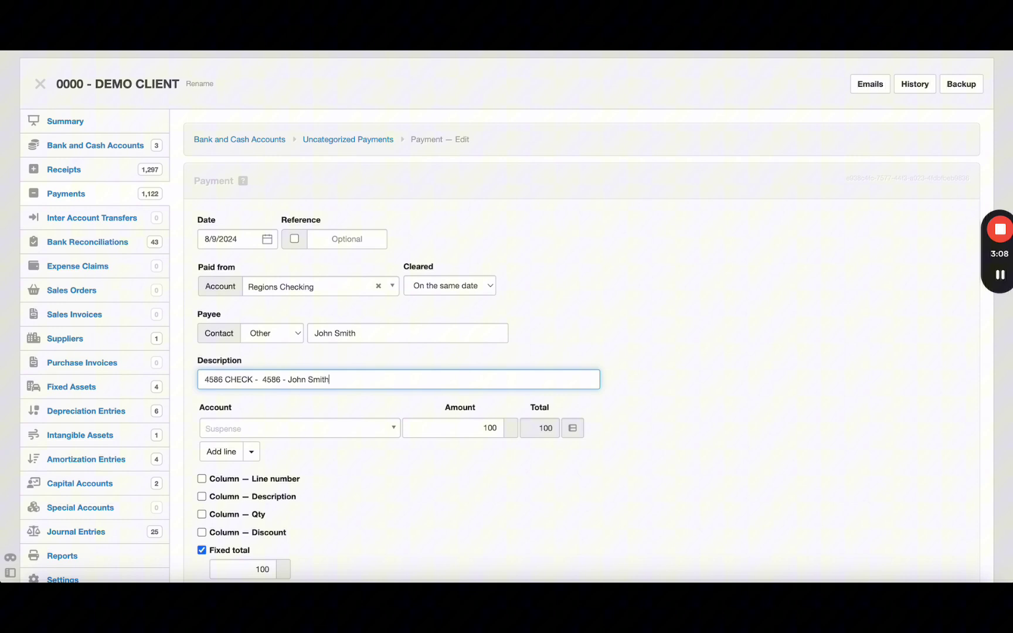
Set the payment line account to Contract labor and the reference to 4586
{"action": "left_click", "coordinate": [292, 427]}
{"action": "type", "text": "con"}
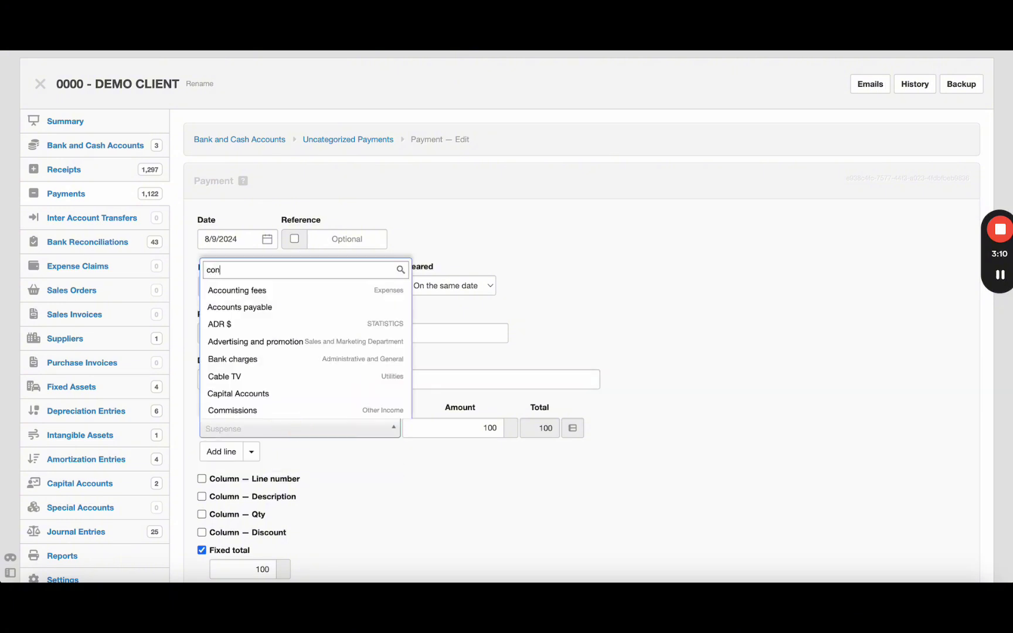
{"action": "type", "text": "tr"}
{"action": "key", "text": "Return"}
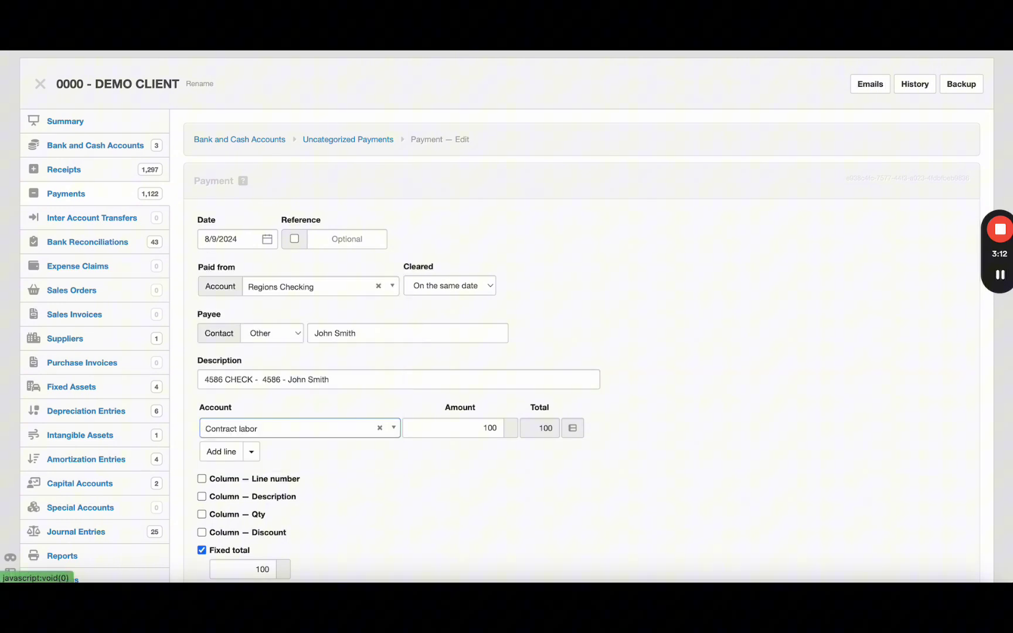
{"action": "scroll", "coordinate": [407, 477], "scroll_direction": "down", "scroll_amount": 5}
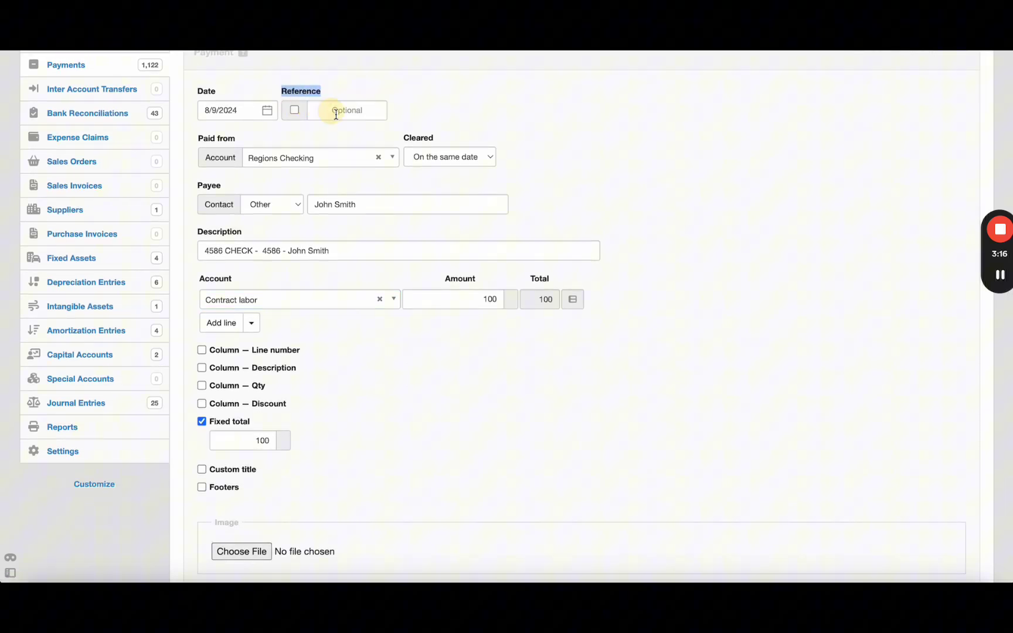
{"action": "left_click", "coordinate": [344, 111]}
{"action": "type", "text": "4586"}
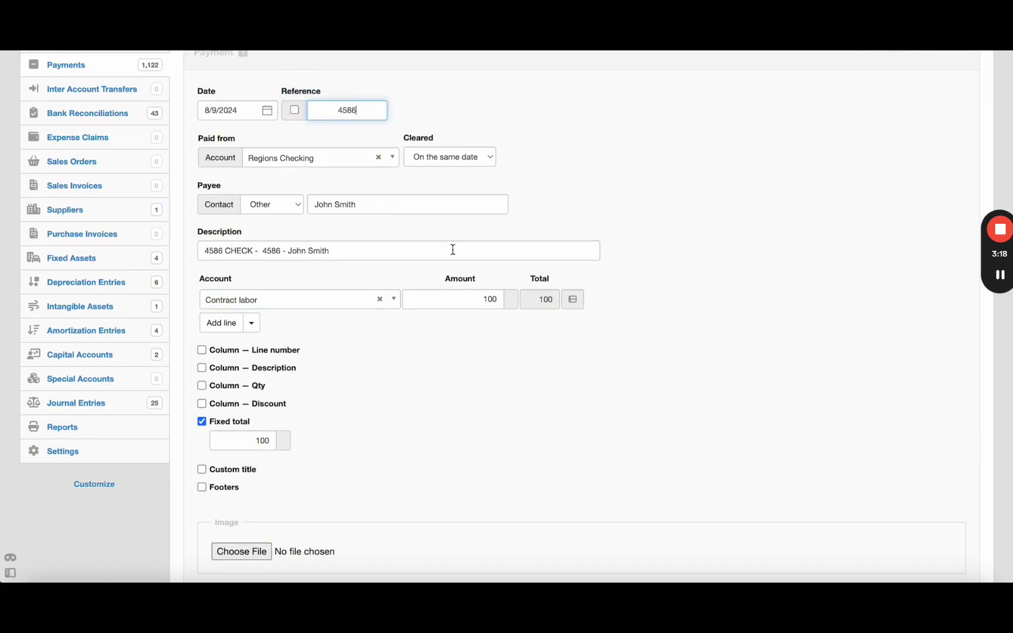
{"action": "left_click", "coordinate": [464, 371]}
{"action": "scroll", "coordinate": [344, 366], "scroll_direction": "up", "scroll_amount": 1}
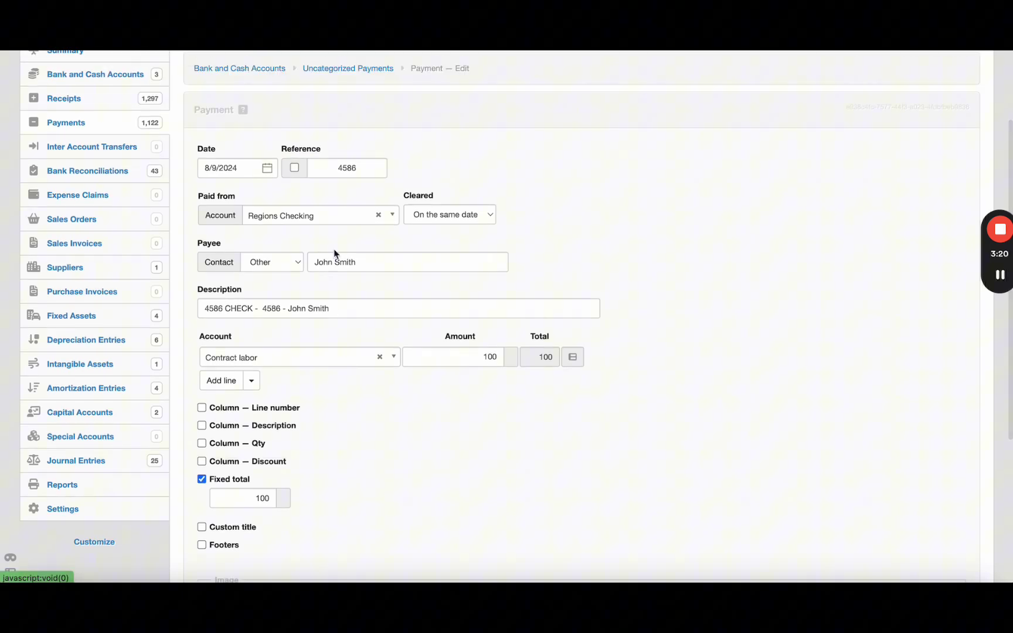
{"action": "scroll", "coordinate": [364, 363], "scroll_direction": "down", "scroll_amount": 3}
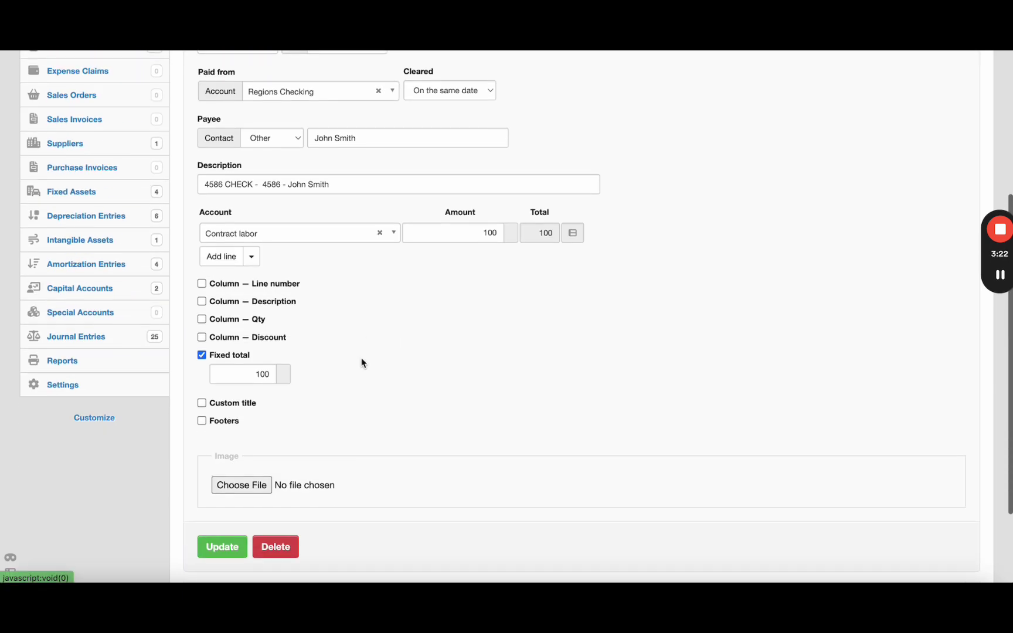
Briefly add a line description column with test text, then remove it again
{"action": "left_click", "coordinate": [283, 283]}
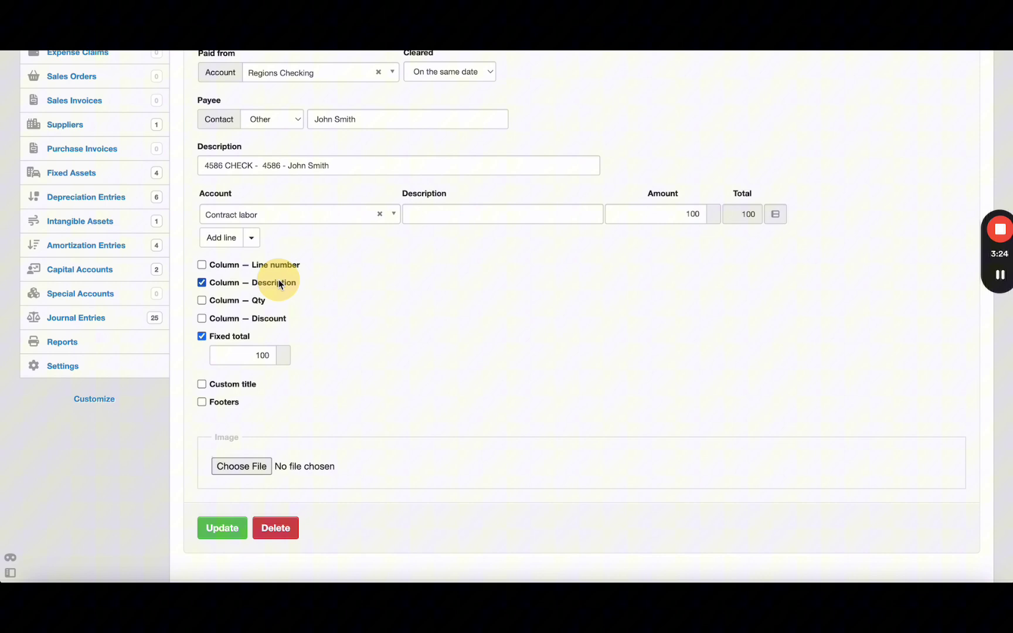
{"action": "left_click", "coordinate": [496, 216]}
{"action": "type", "text": "Afjadfl;afjkahdwf adfs"}
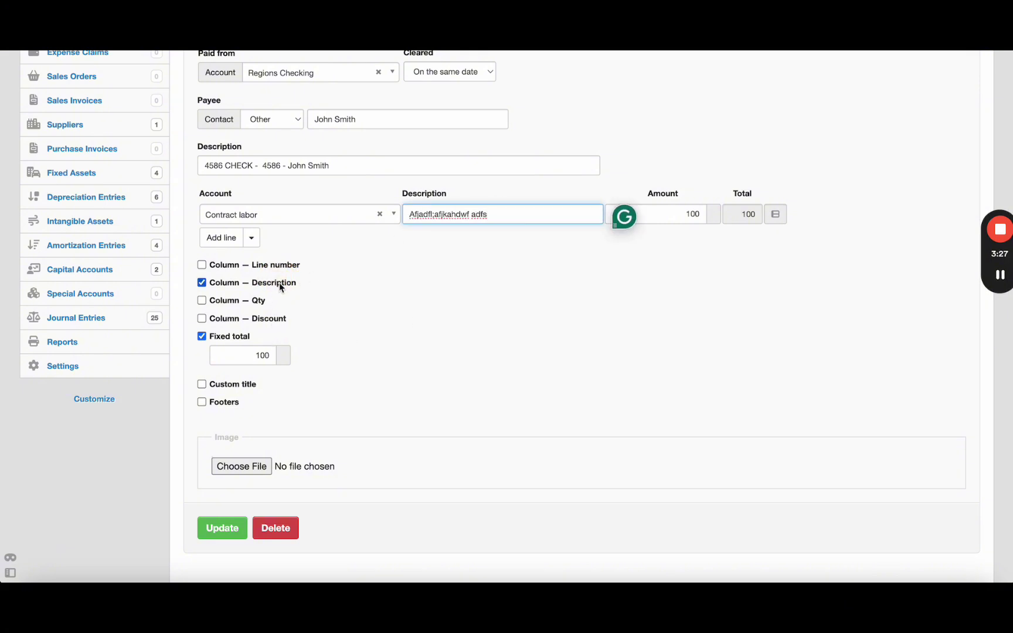
{"action": "left_click", "coordinate": [281, 283]}
{"action": "scroll", "coordinate": [346, 369], "scroll_direction": "up", "scroll_amount": 1}
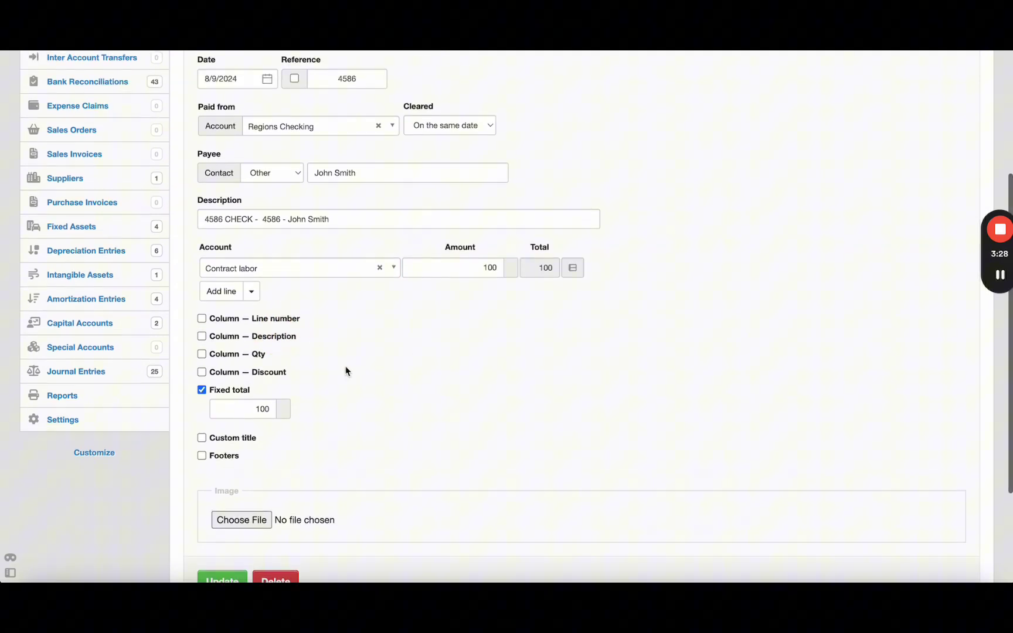
{"action": "scroll", "coordinate": [282, 405], "scroll_direction": "down", "scroll_amount": 3}
{"action": "left_click", "coordinate": [223, 440]}
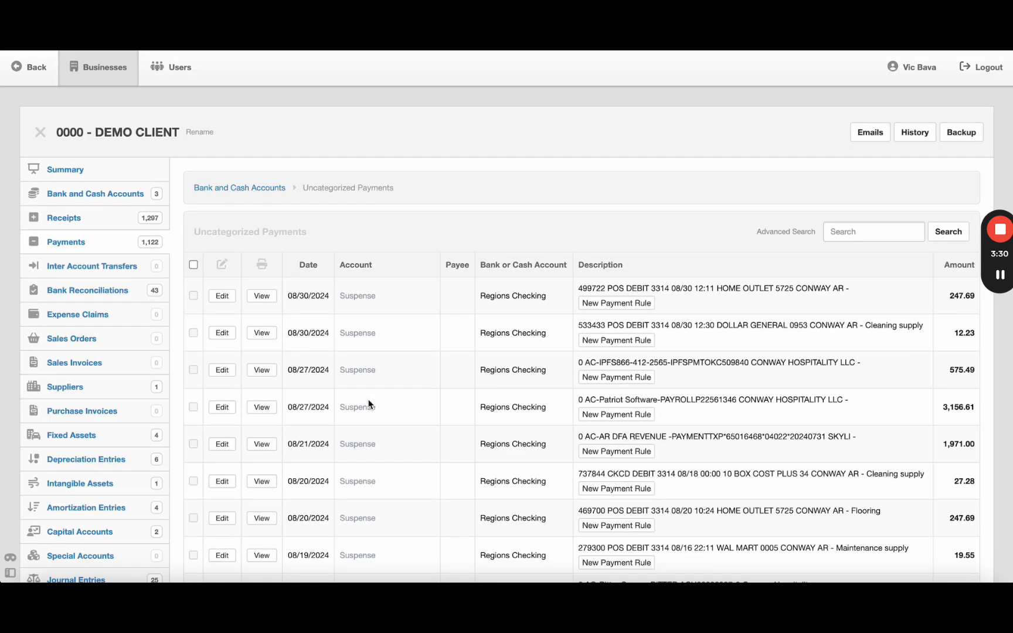
{"action": "scroll", "coordinate": [368, 399], "scroll_direction": "down", "scroll_amount": 2}
{"action": "scroll", "coordinate": [368, 399], "scroll_direction": "down", "scroll_amount": 3}
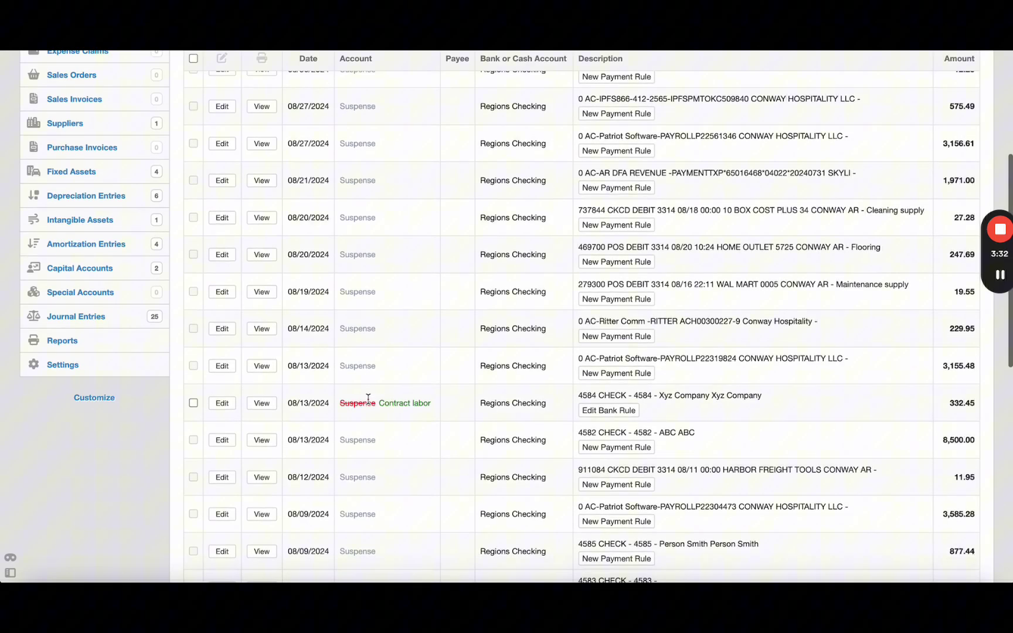
{"action": "scroll", "coordinate": [437, 387], "scroll_direction": "down", "scroll_amount": 6}
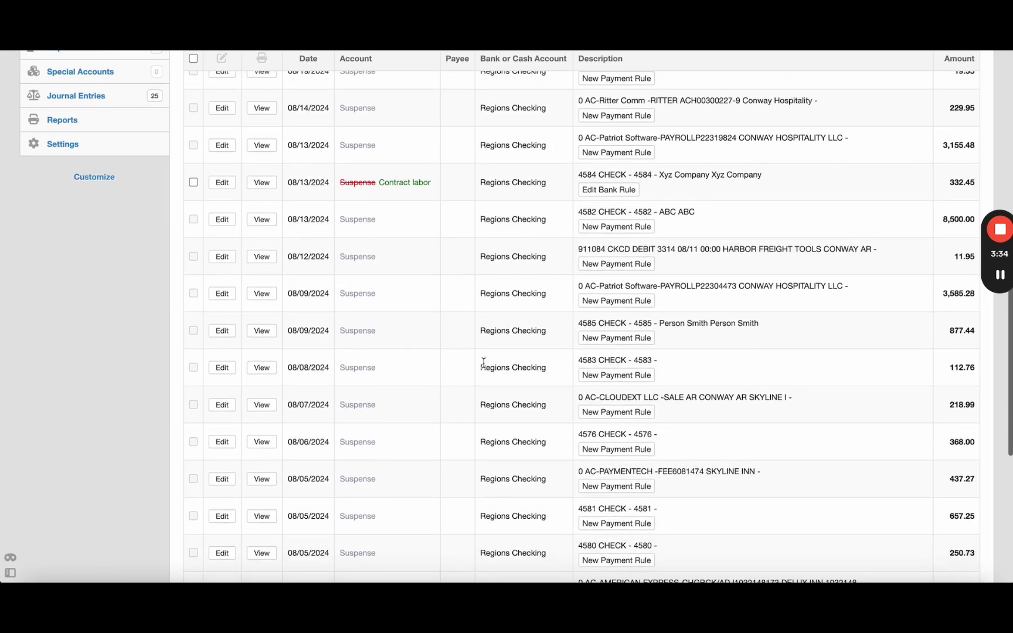
{"action": "scroll", "coordinate": [628, 423], "scroll_direction": "down", "scroll_amount": 1}
{"action": "scroll", "coordinate": [629, 420], "scroll_direction": "up", "scroll_amount": 12}
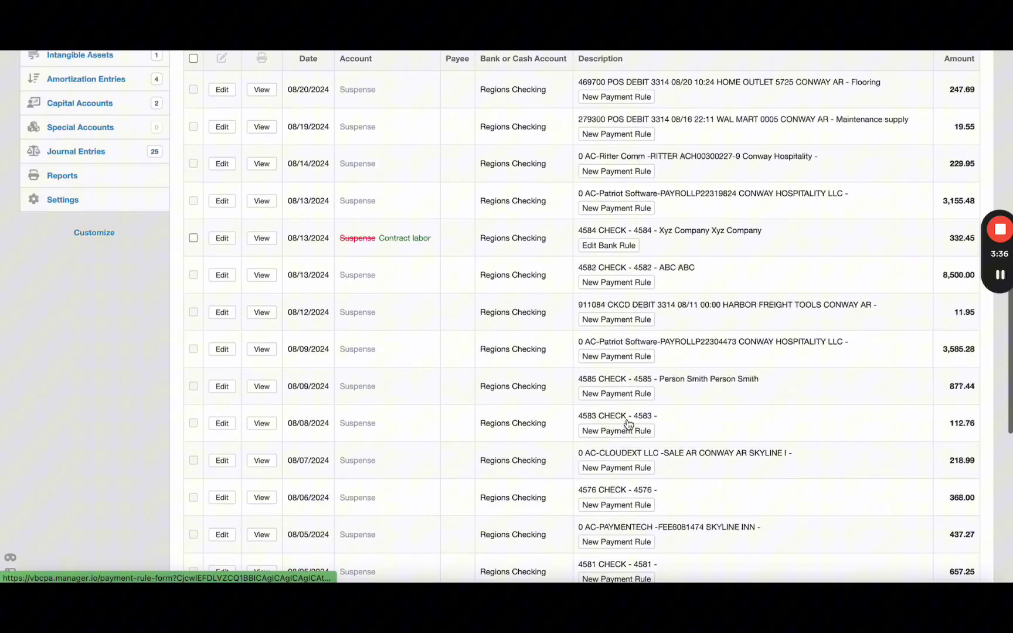
{"action": "left_click", "coordinate": [103, 194]}
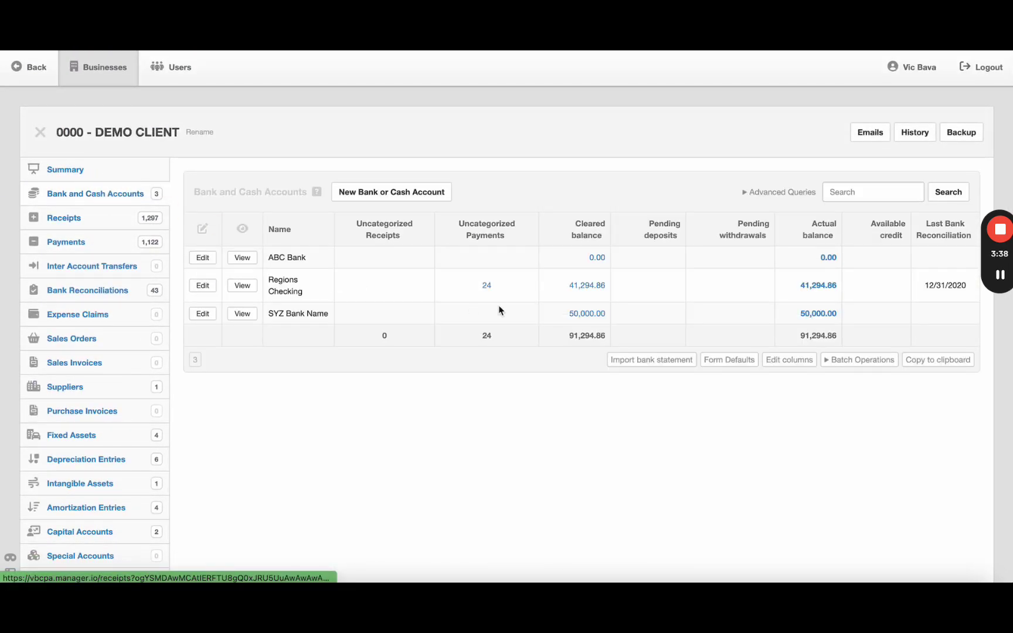
{"action": "left_click", "coordinate": [486, 288]}
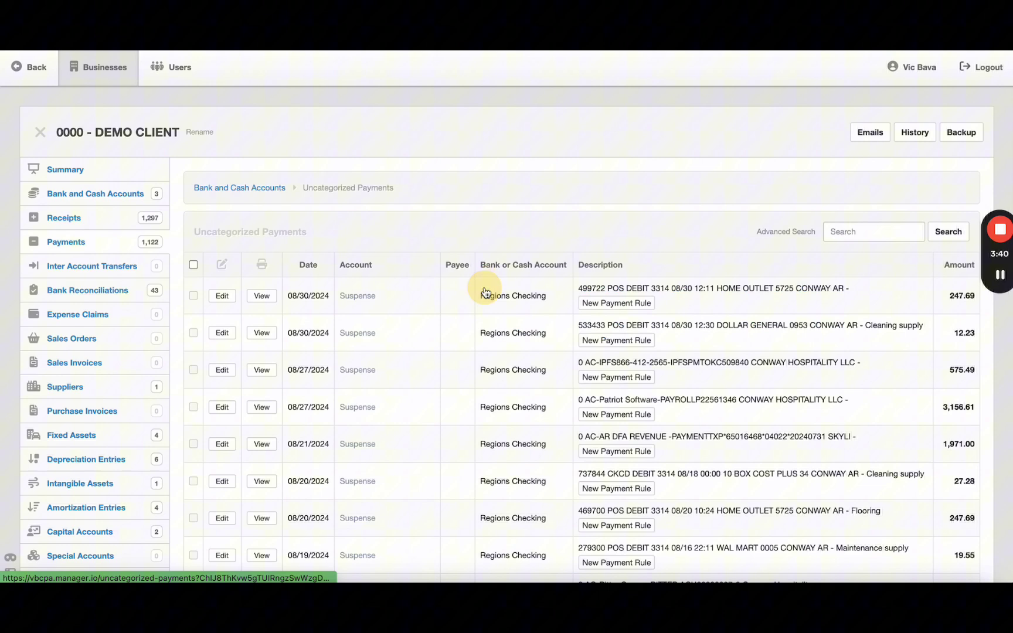
Revisit Regions Checking's transactions and import form, ending on Bank and Cash Accounts with 24 uncategorized payments
{"action": "left_click", "coordinate": [86, 194]}
{"action": "left_click", "coordinate": [586, 286]}
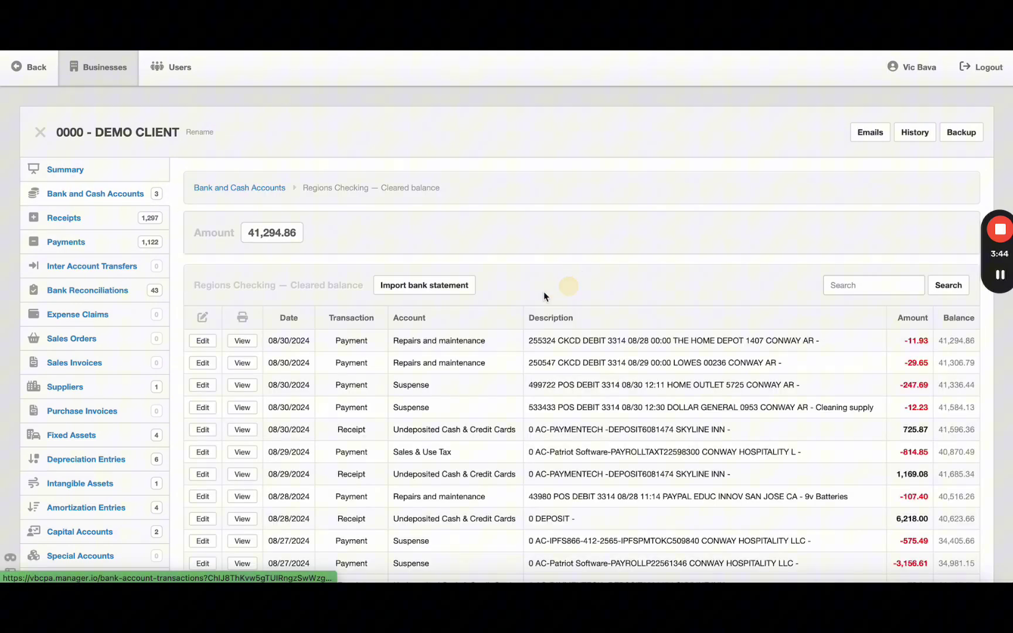
{"action": "left_click", "coordinate": [441, 286]}
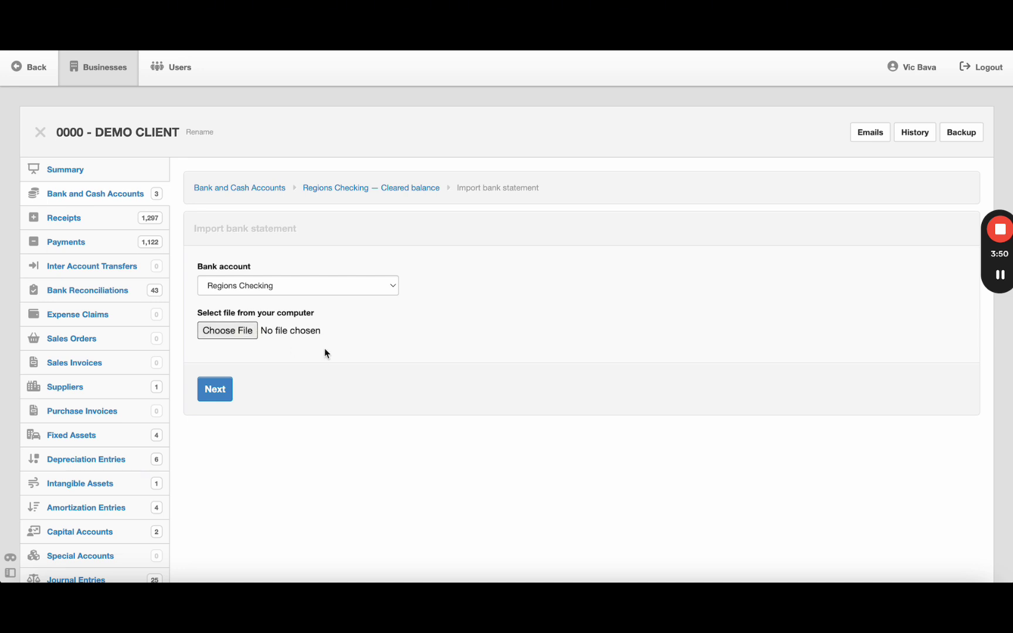
{"action": "left_click", "coordinate": [154, 197]}
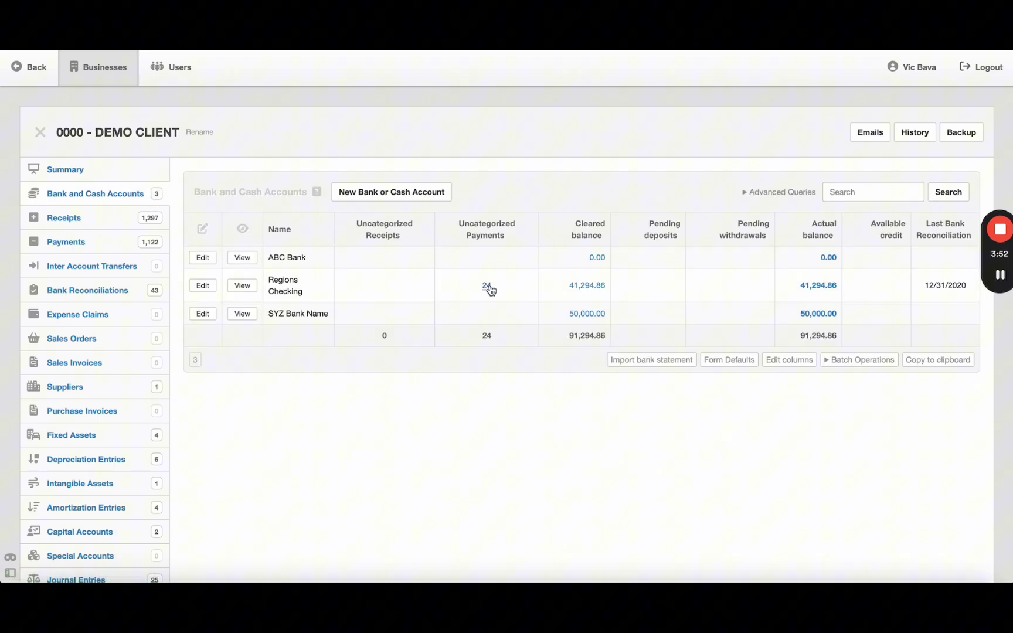